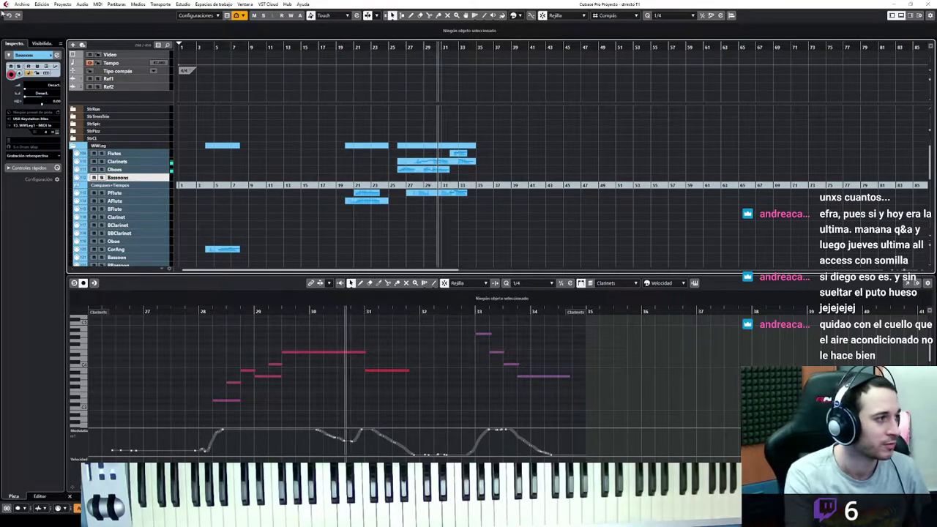
Stop playback and insert the retrospective recording on the Bassoons track as a linear recording.
{"action": "key", "text": "space"}
{"action": "left_click", "coordinate": [36, 156]}
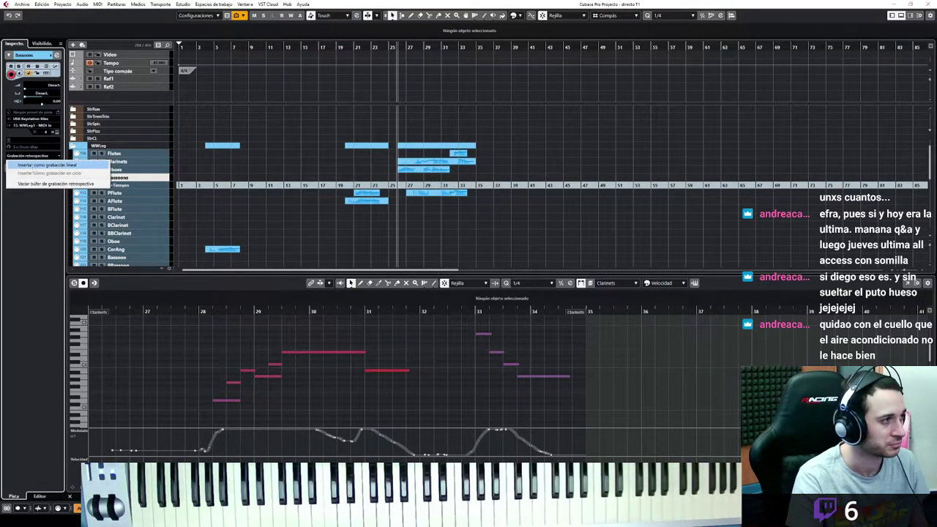
{"action": "left_click", "coordinate": [43, 165]}
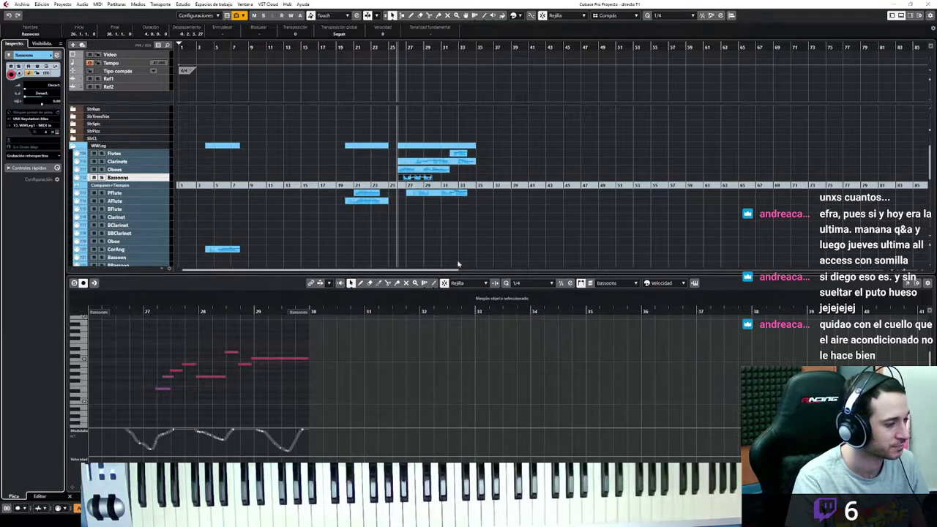
Set the quantize value to 1/8 and quantize the starts and lengths of all notes in the new bassoon phrase.
{"action": "left_click", "coordinate": [526, 282]}
{"action": "left_click", "coordinate": [534, 317]}
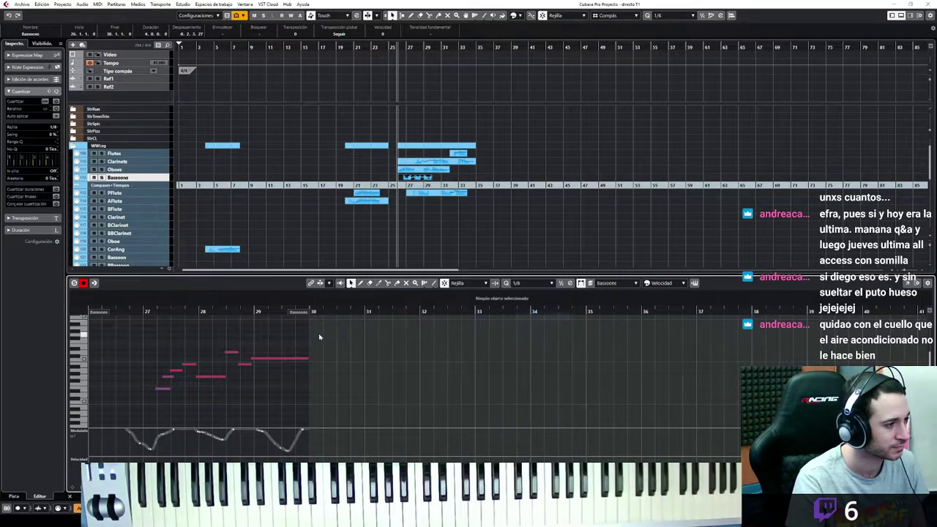
{"action": "left_click_drag", "start_coordinate": [325, 325], "coordinate": [166, 399]}
{"action": "left_click", "coordinate": [203, 381]}
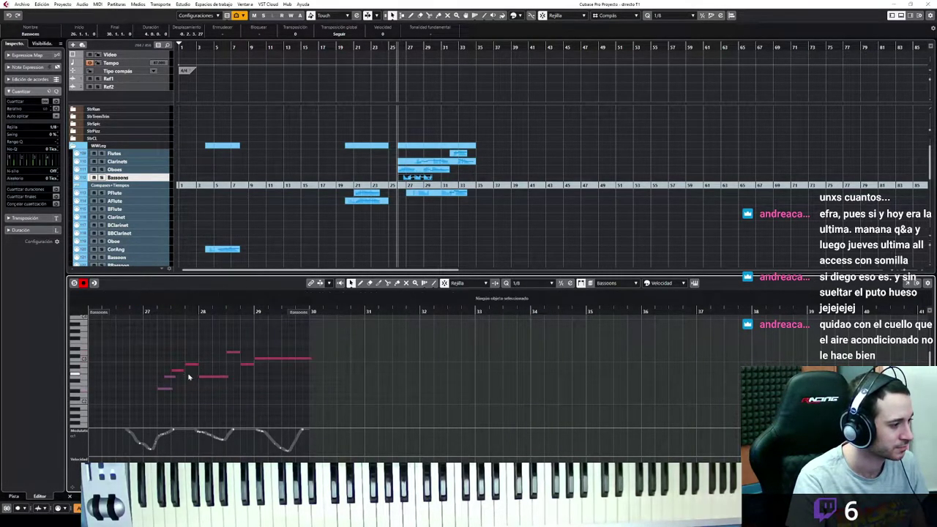
{"action": "key", "text": "ctrl+a"}
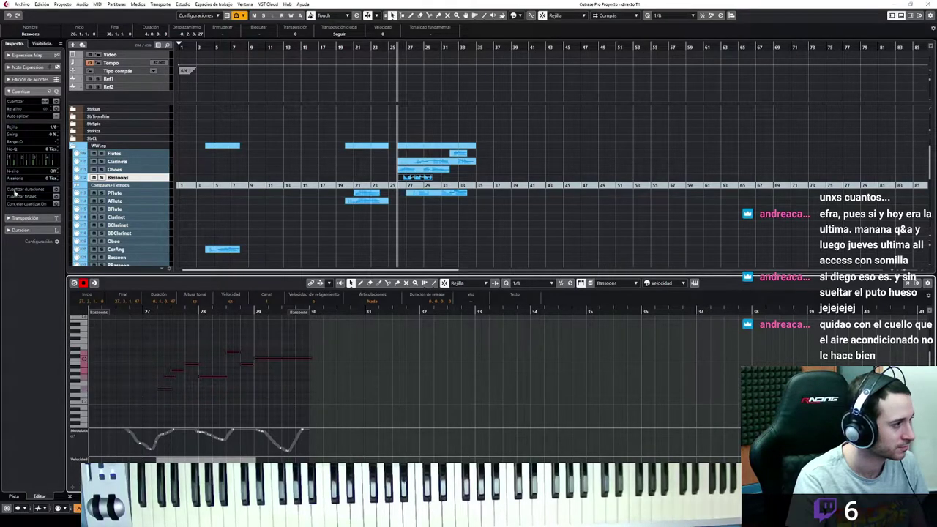
Audition the quantized bassoon phrase, replaying it from bar 27.
{"action": "key", "text": "space"}
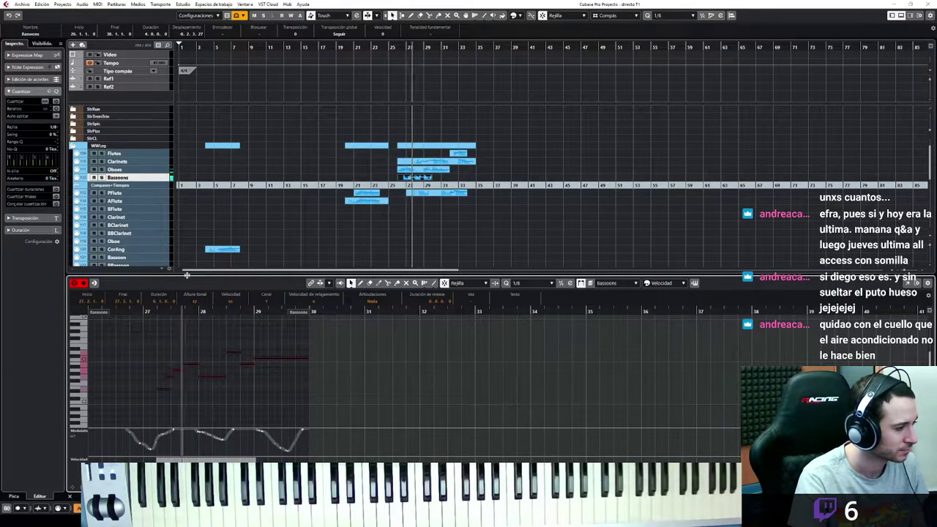
{"action": "left_click", "coordinate": [144, 307]}
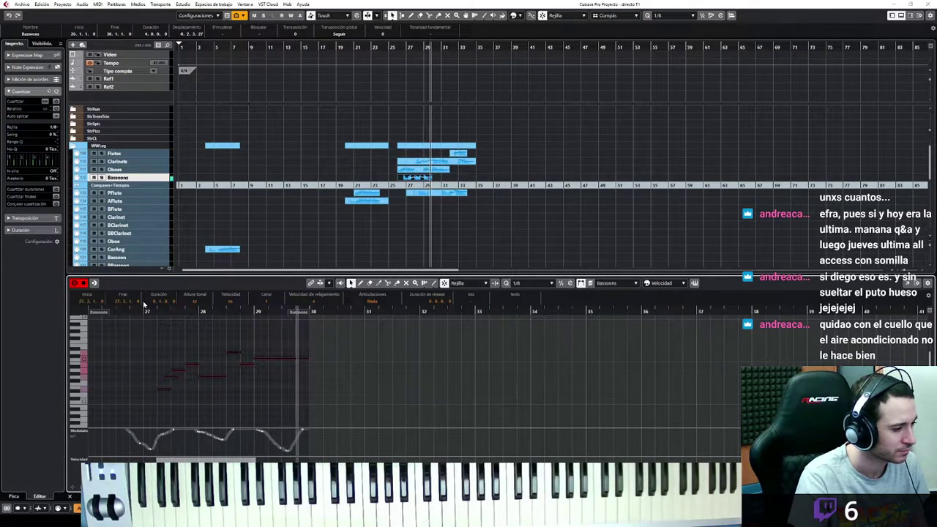
{"action": "key", "text": "space"}
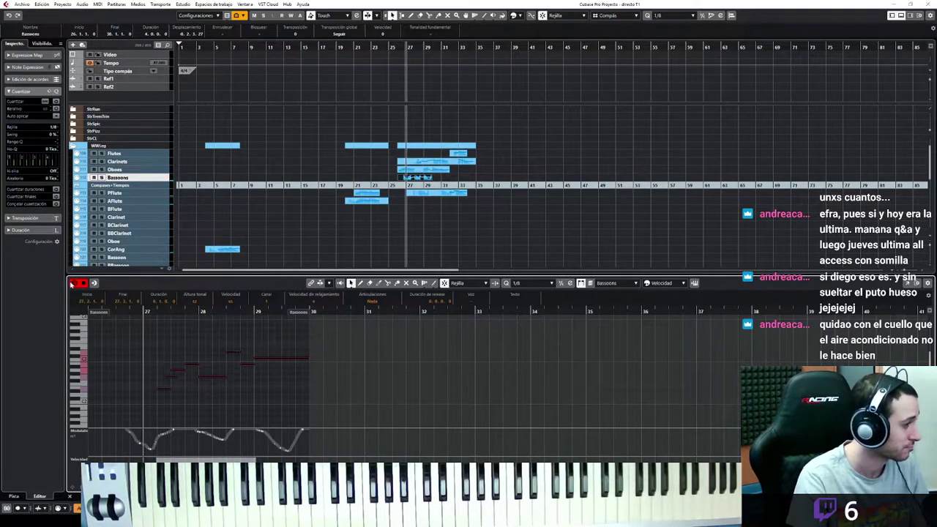
Perform a second bassoon phrase during playback and insert it as a linear retrospective recording around bars 31 to 35.
{"action": "key", "text": "space"}
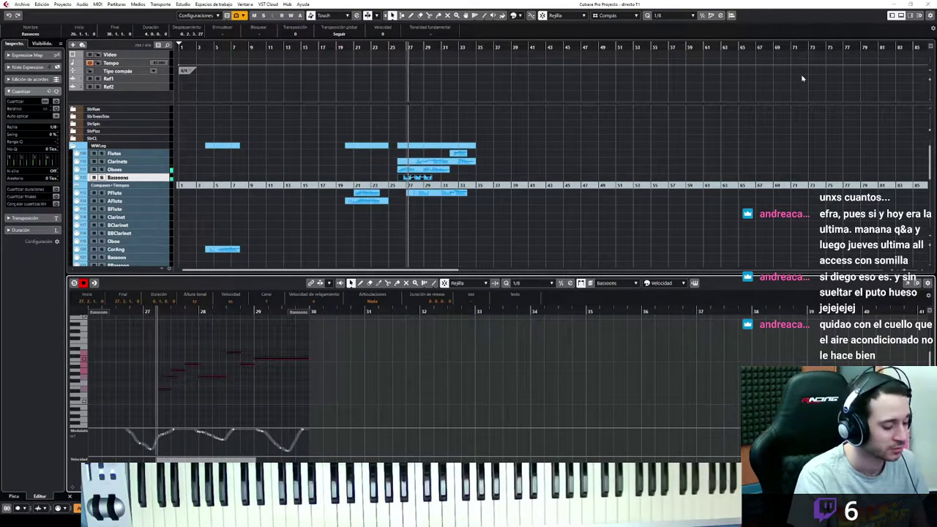
{"action": "left_click", "coordinate": [892, 16]}
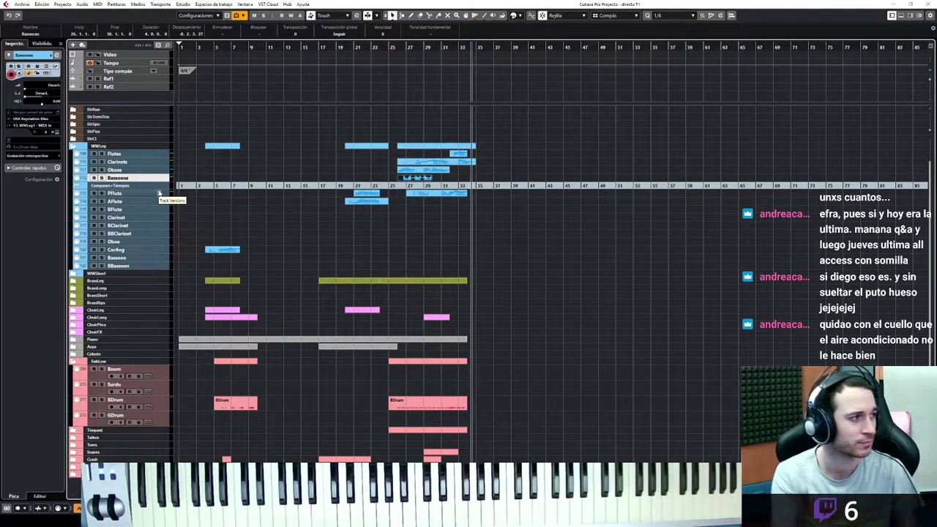
{"action": "key", "text": "space"}
{"action": "left_click", "coordinate": [52, 155]}
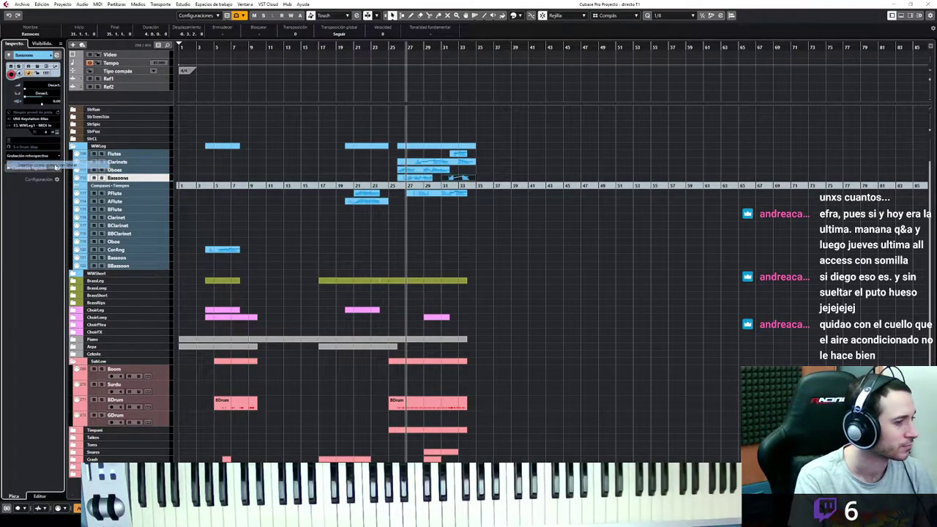
Open the second bassoon phrase in the Key Editor, quantize its notes to 1/8 and play it from just before bar 32.
{"action": "double_click", "coordinate": [456, 178]}
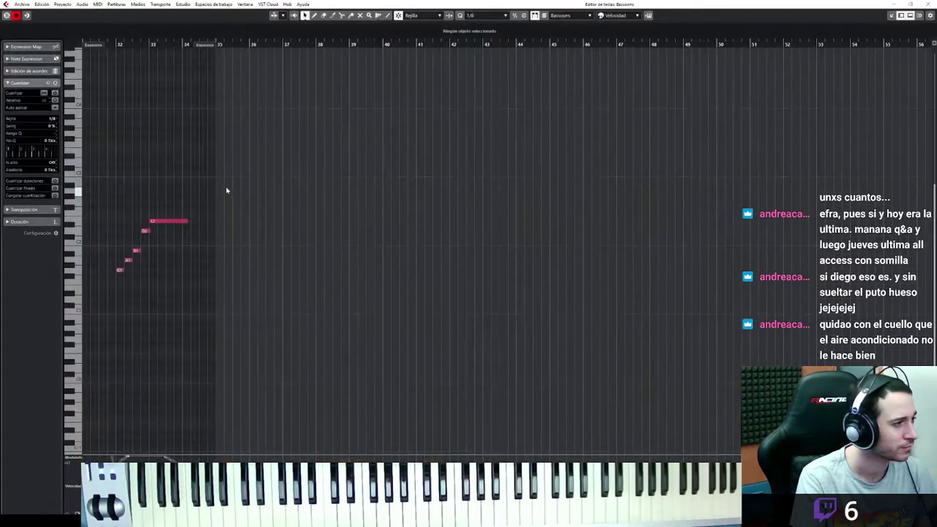
{"action": "left_click_drag", "start_coordinate": [215, 185], "coordinate": [92, 310]}
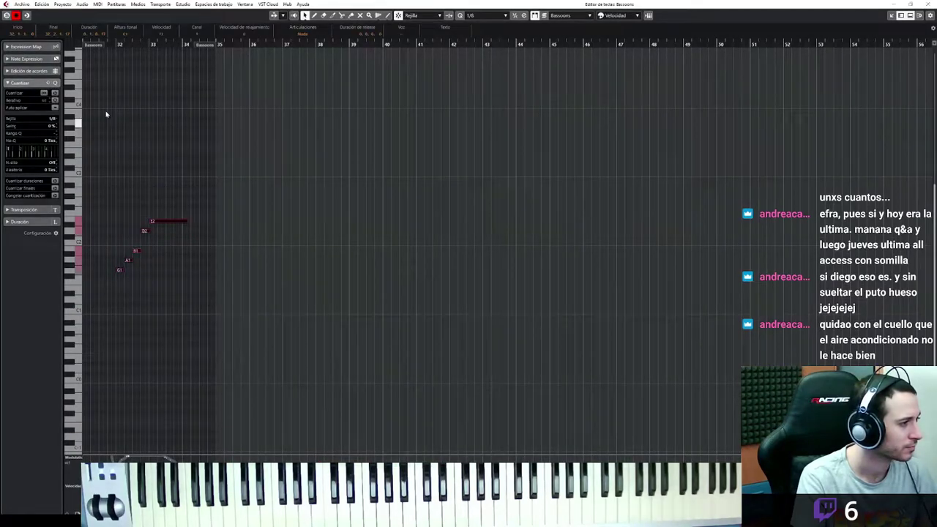
{"action": "left_click", "coordinate": [111, 45]}
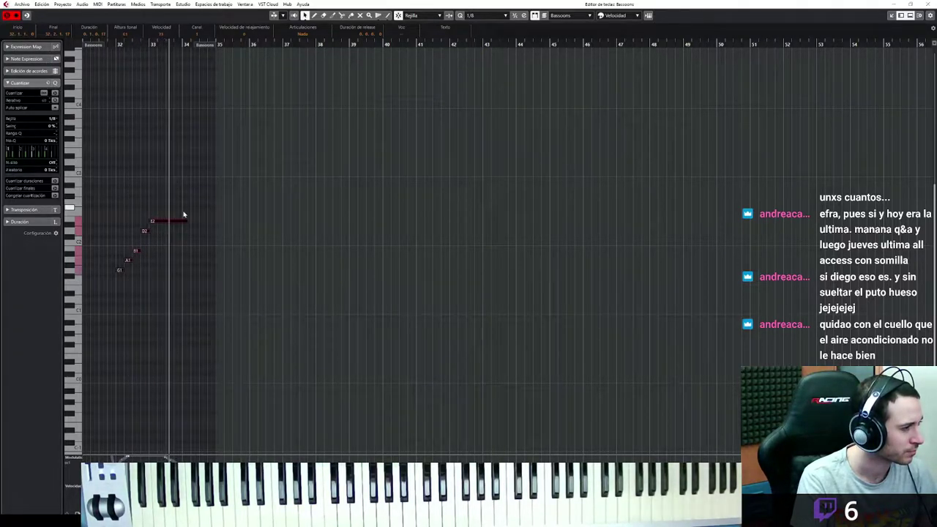
Shorten the final E2 bassoon note so that it ends at bar 34, and dock the editor back in the project window.
{"action": "key", "text": "space"}
{"action": "left_click_drag", "start_coordinate": [186, 224], "coordinate": [179, 221]}
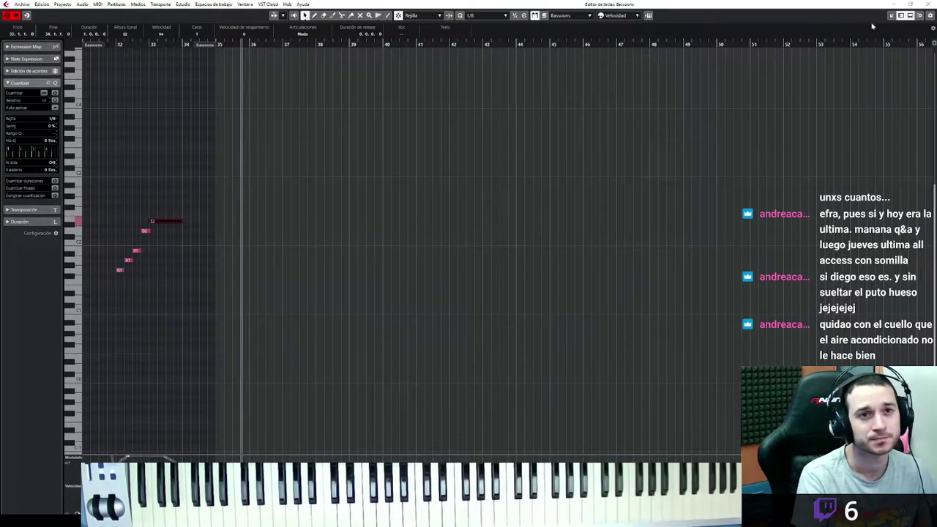
{"action": "key", "text": "space"}
{"action": "left_click", "coordinate": [892, 16]}
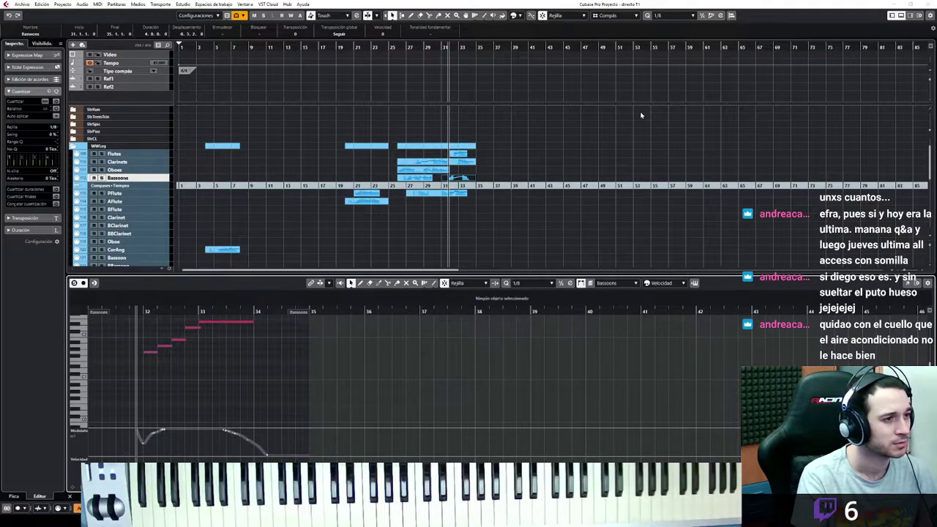
Collapse the WWLeg folder track and hide the lower editor so that the full track list is shown.
{"action": "scroll", "coordinate": [570, 166], "scroll_direction": "down", "scroll_amount": 3}
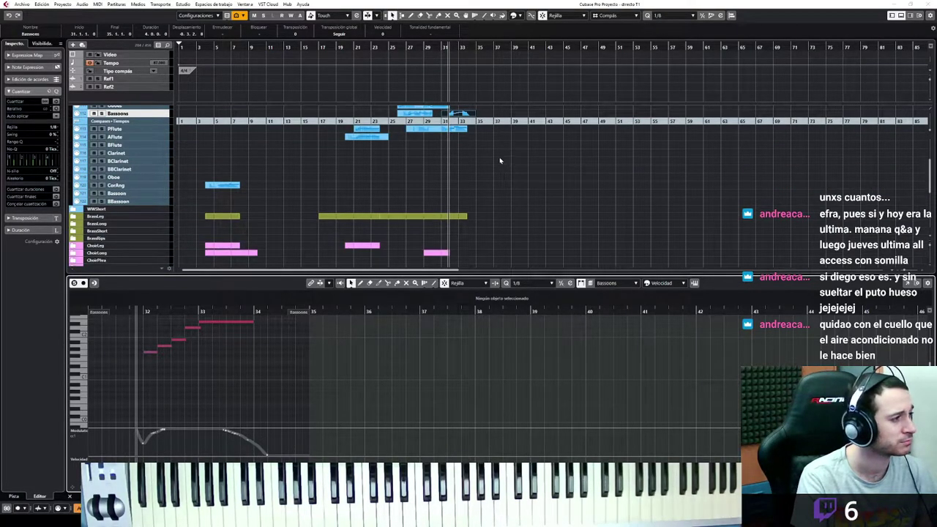
{"action": "scroll", "coordinate": [310, 161], "scroll_direction": "up", "scroll_amount": 4}
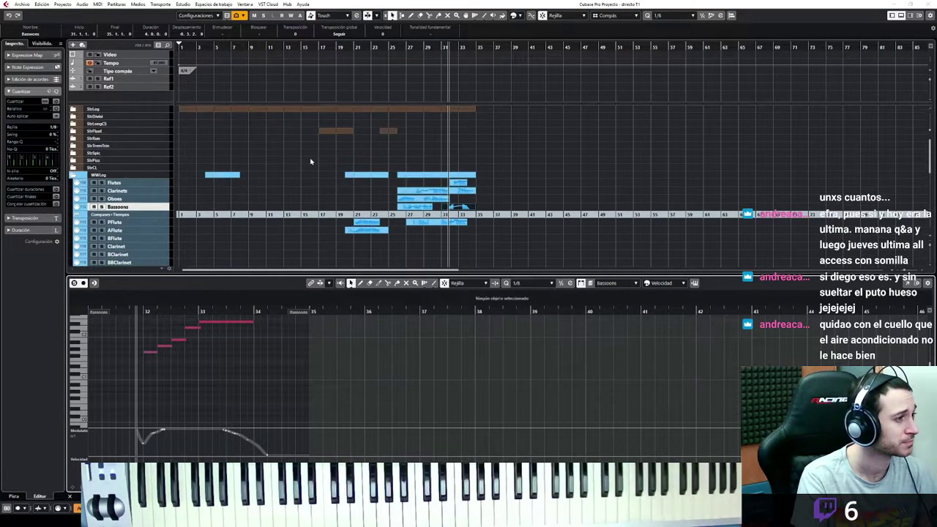
{"action": "left_click", "coordinate": [72, 176]}
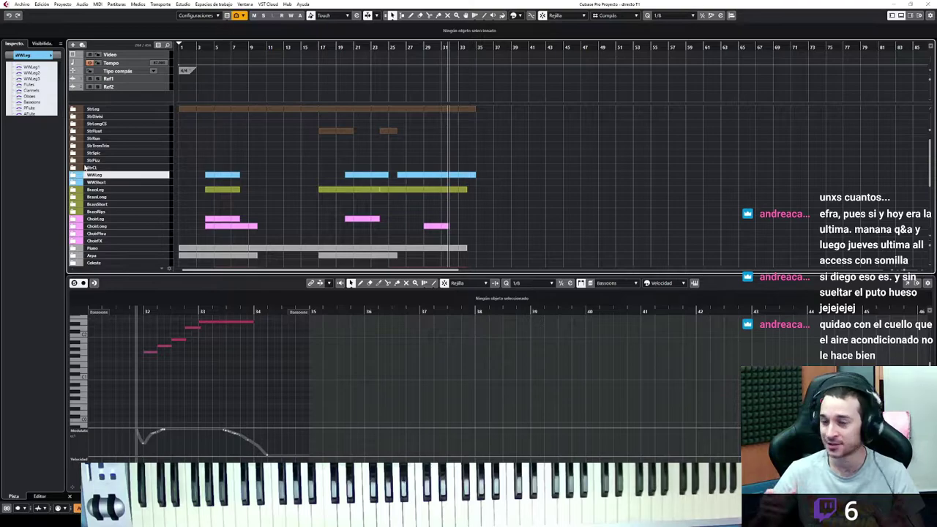
{"action": "key", "text": "Return"}
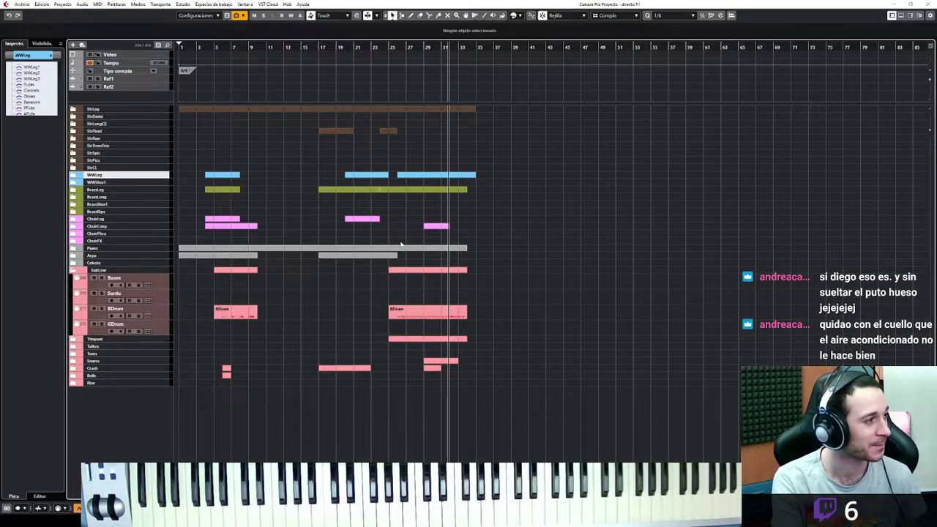
Expand the Piano folder, select the Giant track and place the playhead at about bar 36.
{"action": "left_click", "coordinate": [73, 249]}
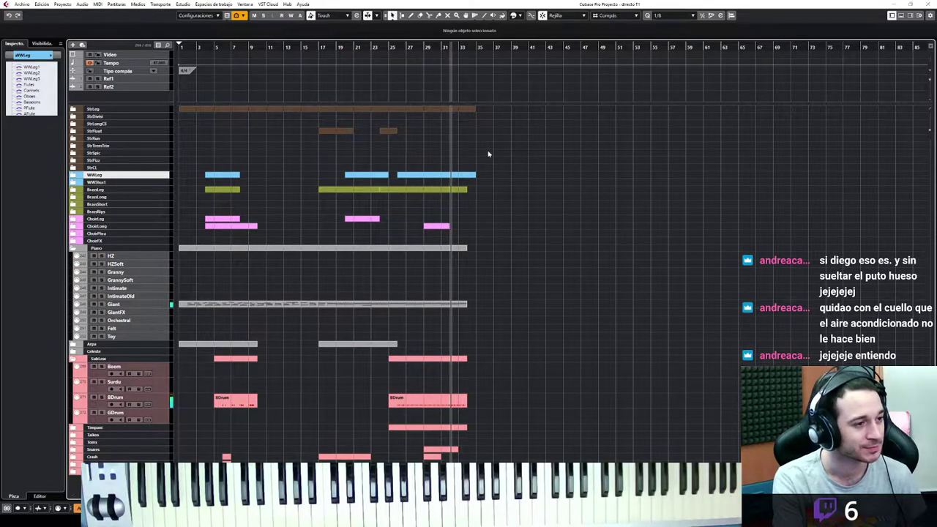
{"action": "left_click", "coordinate": [167, 304]}
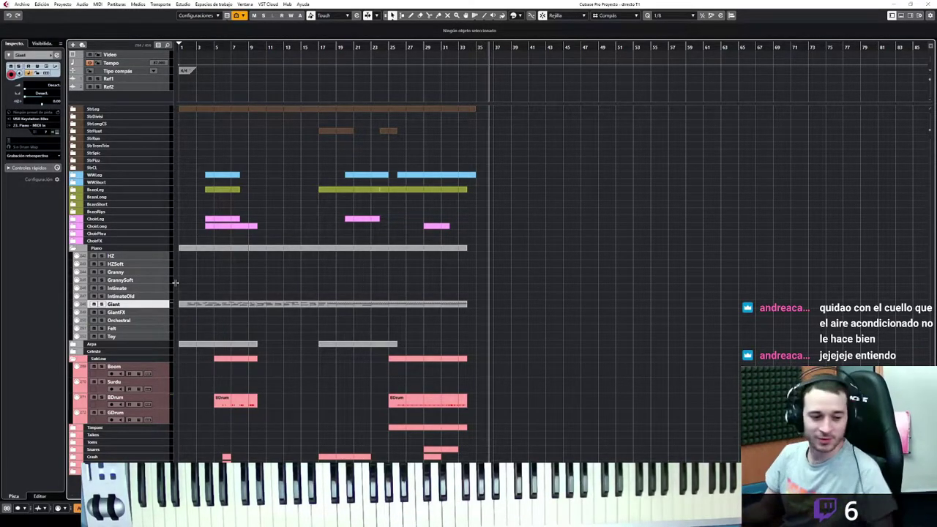
{"action": "key", "text": "space"}
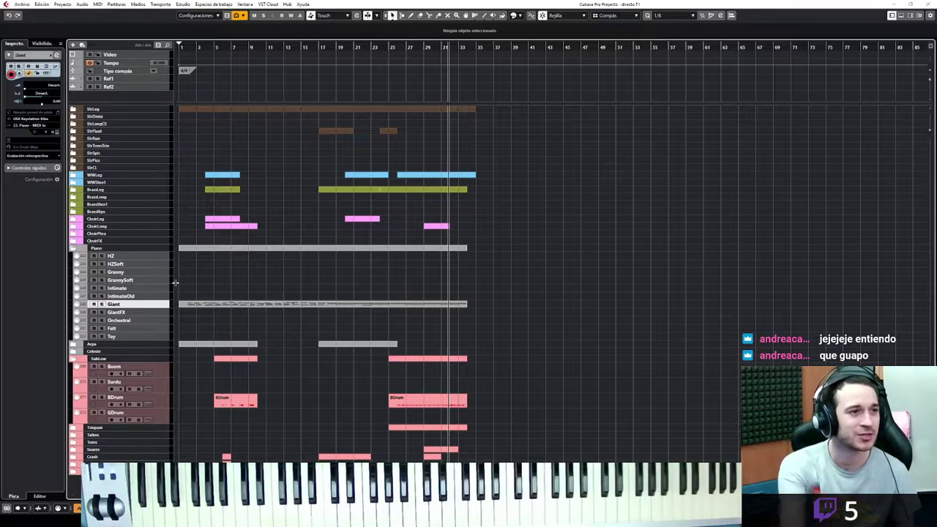
{"action": "left_click", "coordinate": [484, 55]}
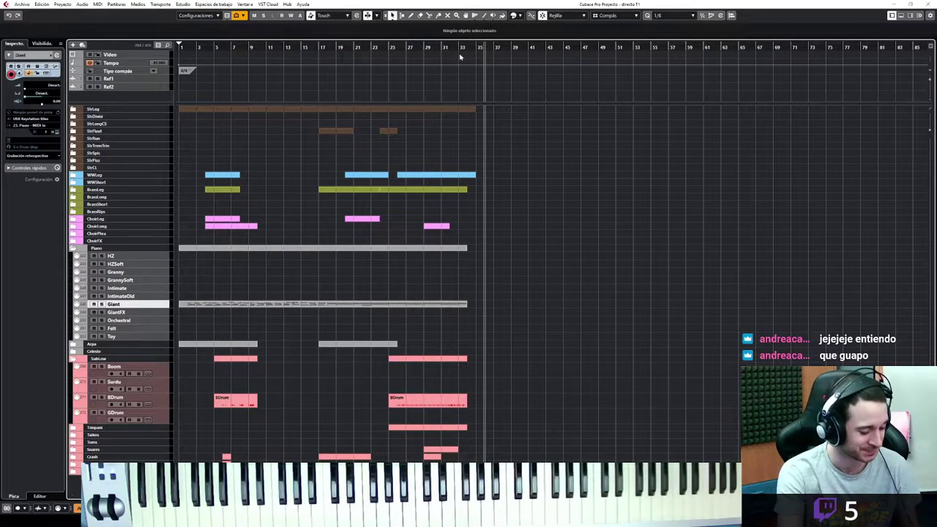
Record a new piano passage on the Giant track over bars 40 to 56 and open it in the Key Editor.
{"action": "key", "text": "space"}
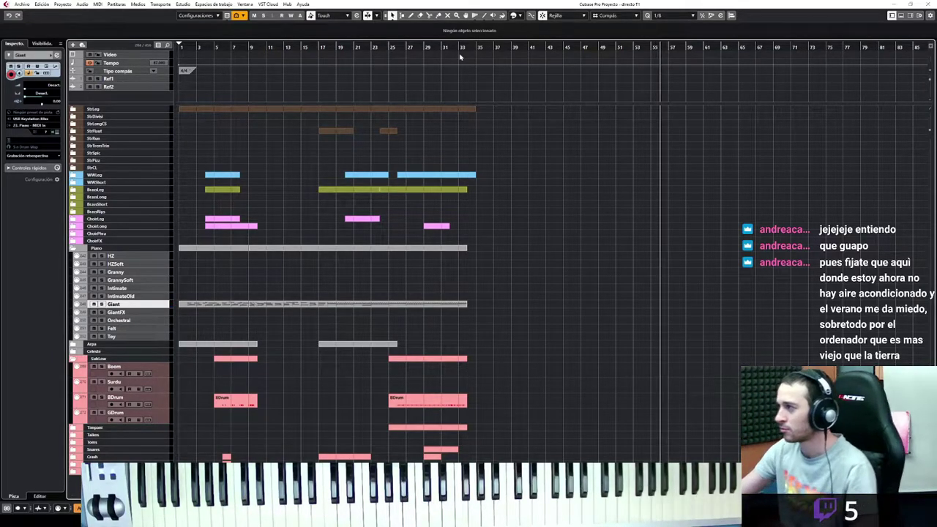
{"action": "key", "text": "space"}
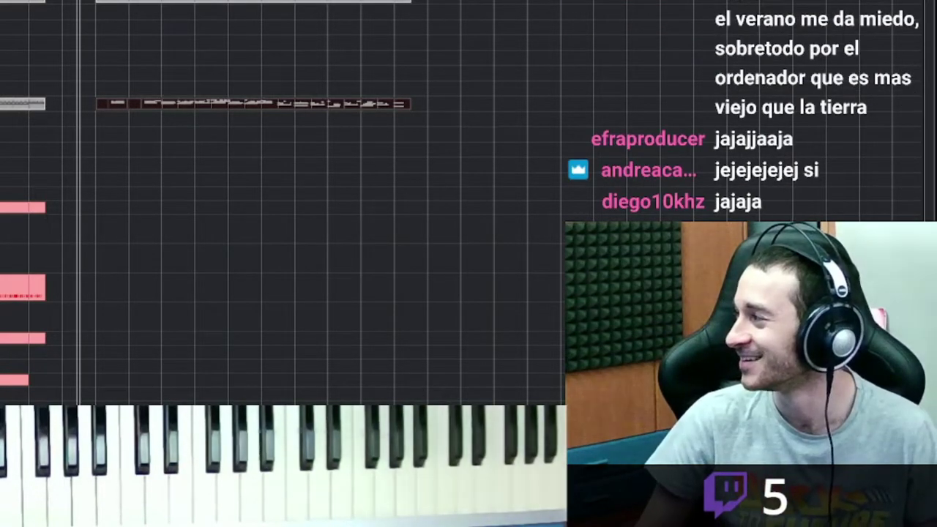
{"action": "key", "text": "Return"}
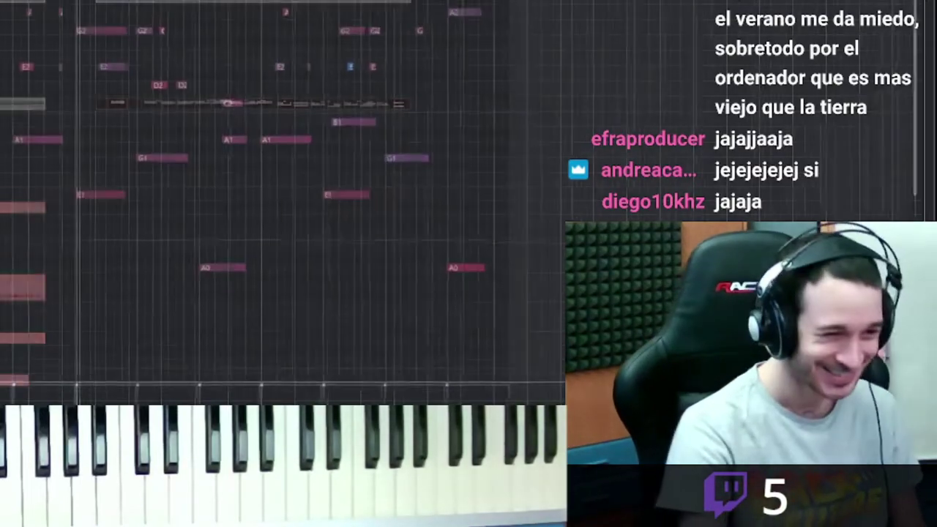
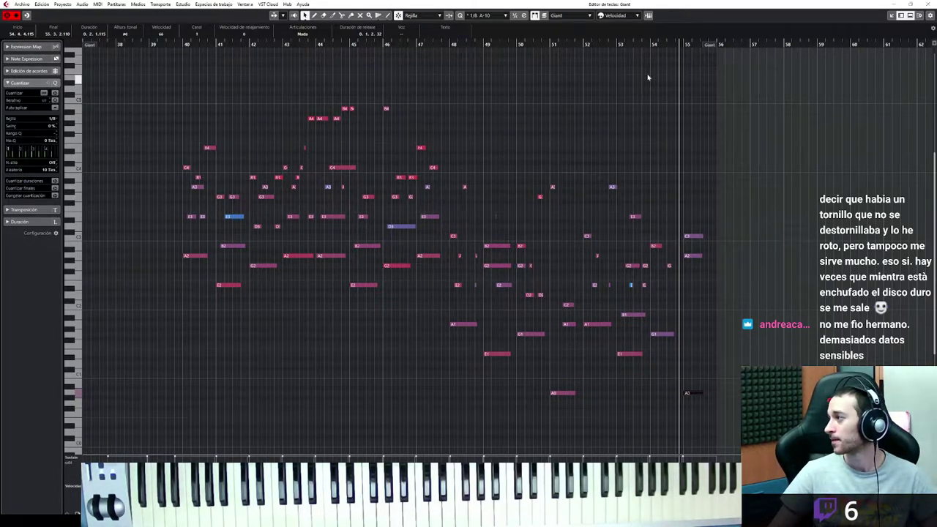
Select the piano passage's sustain pedal (CC 64) events and quantize them to 1/1.
{"action": "left_click", "coordinate": [174, 45]}
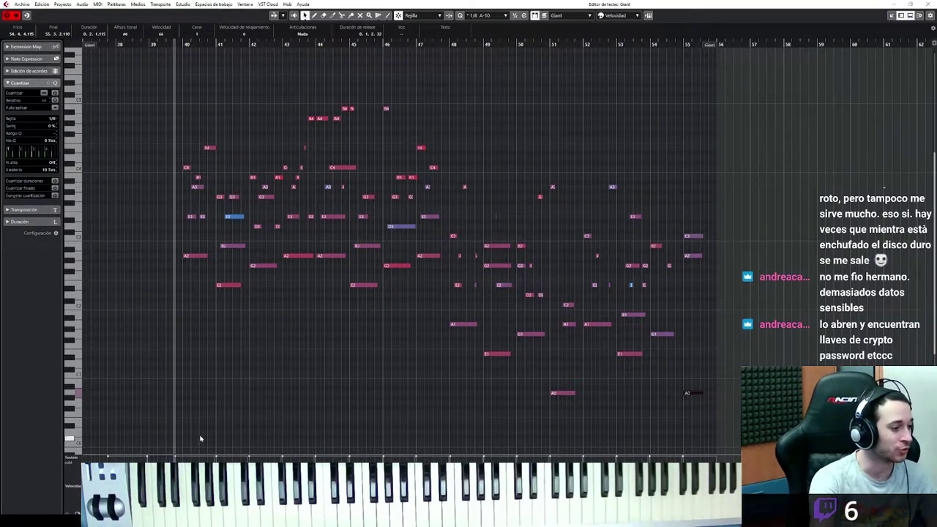
{"action": "left_click_drag", "start_coordinate": [174, 459], "coordinate": [185, 456]}
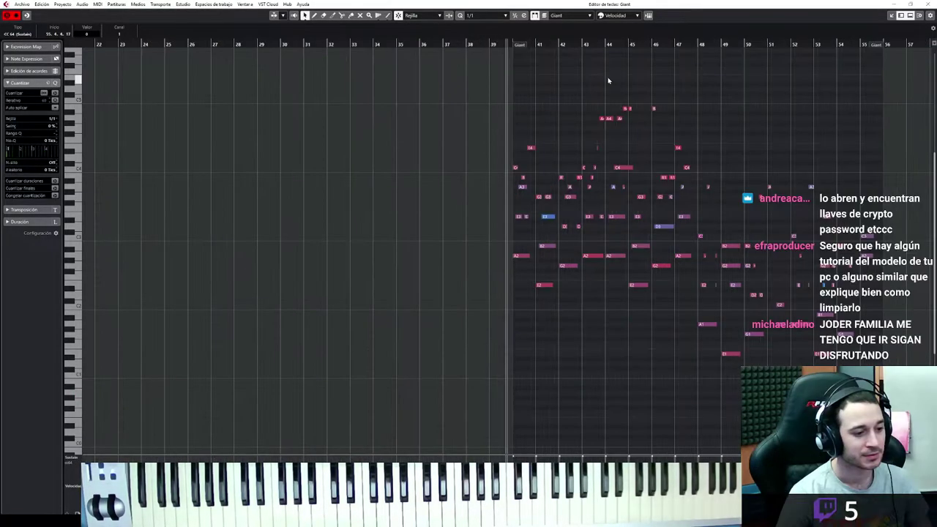
{"action": "scroll", "coordinate": [609, 80], "scroll_direction": "right", "scroll_amount": 3}
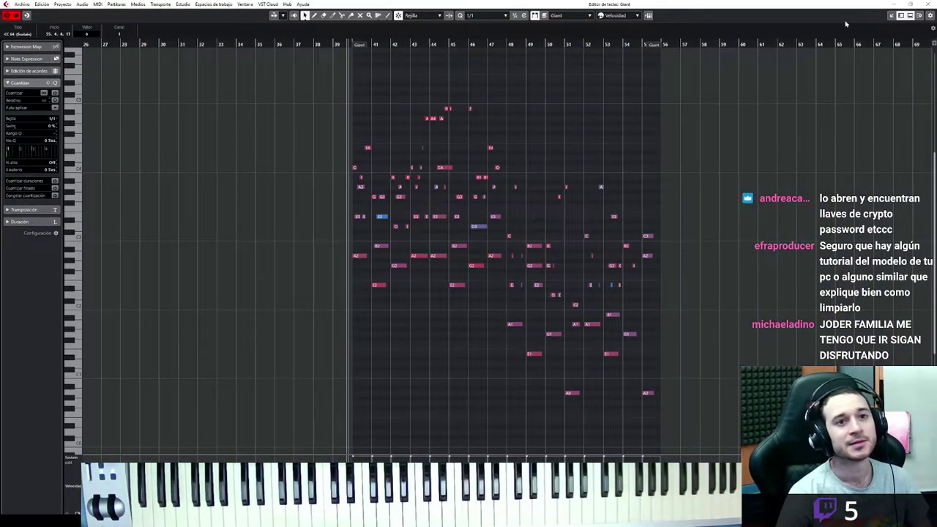
Dock and hide the piano editor, and expand the StrLongCS folder track.
{"action": "left_click", "coordinate": [890, 16]}
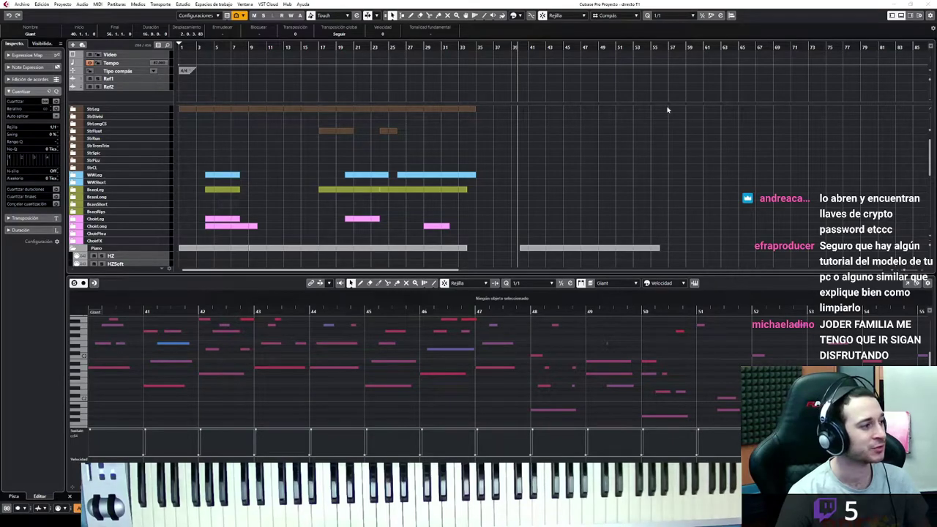
{"action": "left_click", "coordinate": [661, 139]}
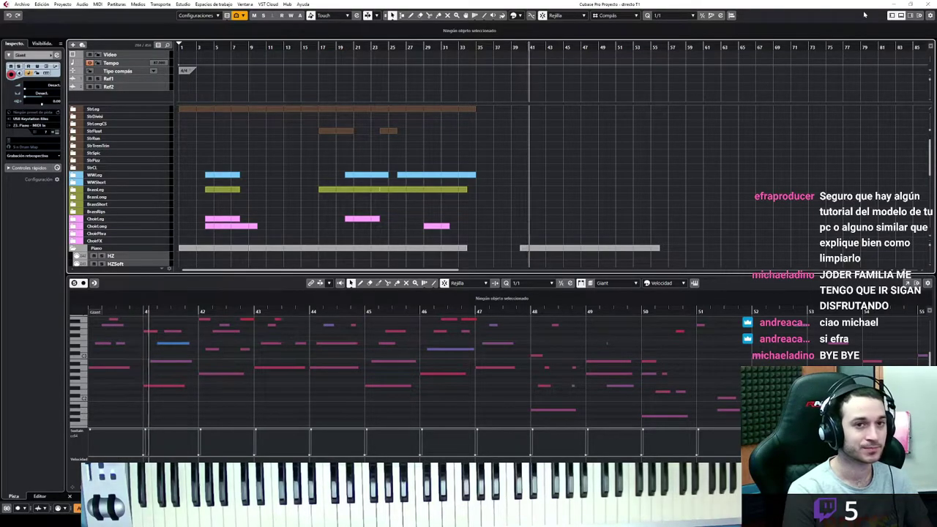
{"action": "left_click", "coordinate": [901, 16]}
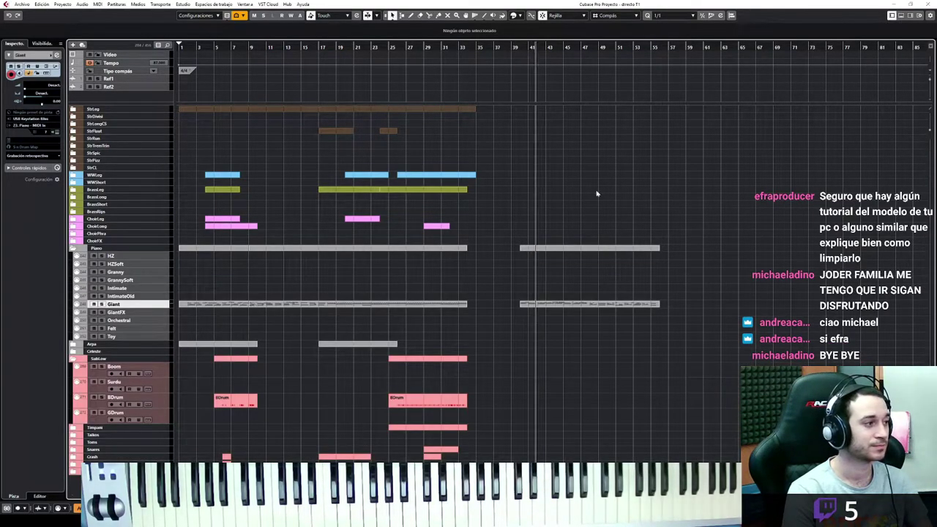
{"action": "left_click", "coordinate": [73, 124]}
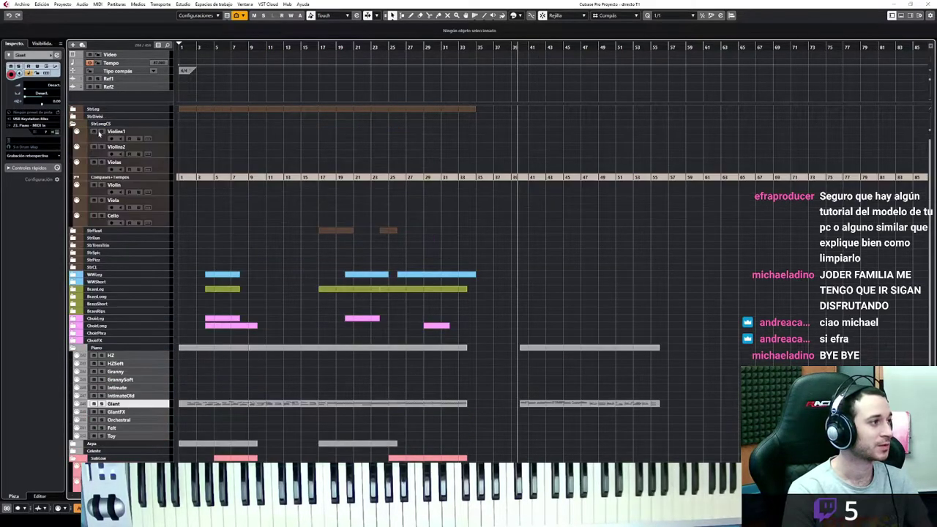
Collapse the StrLongCS folder, expand the StrFlaut folder and select its Violins1 and Violins2 tracks.
{"action": "left_click", "coordinate": [169, 141]}
{"action": "left_click", "coordinate": [172, 167], "text": "shift"}
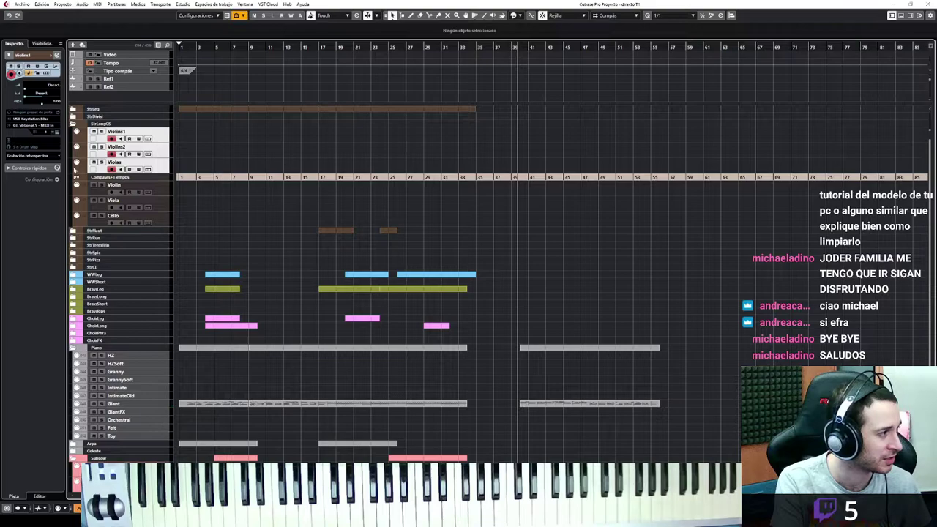
{"action": "left_click", "coordinate": [71, 126]}
{"action": "left_click", "coordinate": [74, 125]}
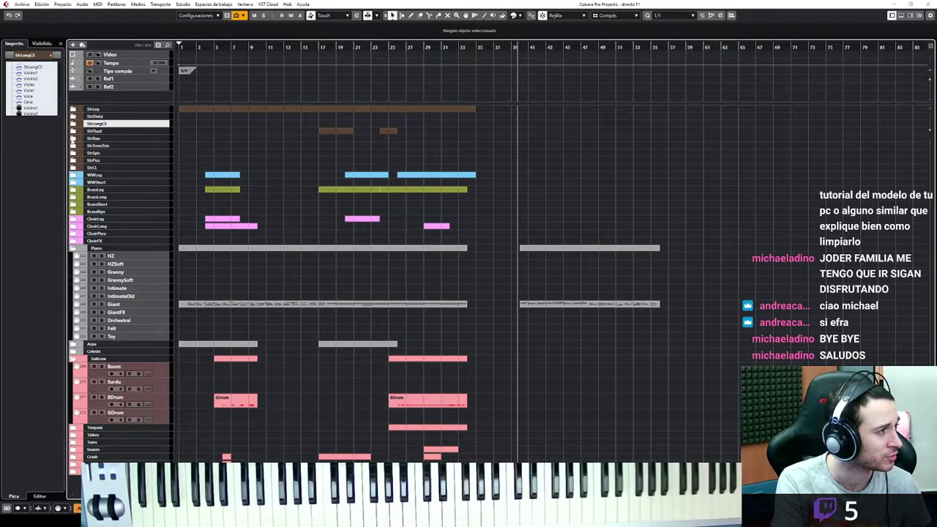
{"action": "left_click", "coordinate": [72, 130]}
{"action": "left_click", "coordinate": [132, 139]}
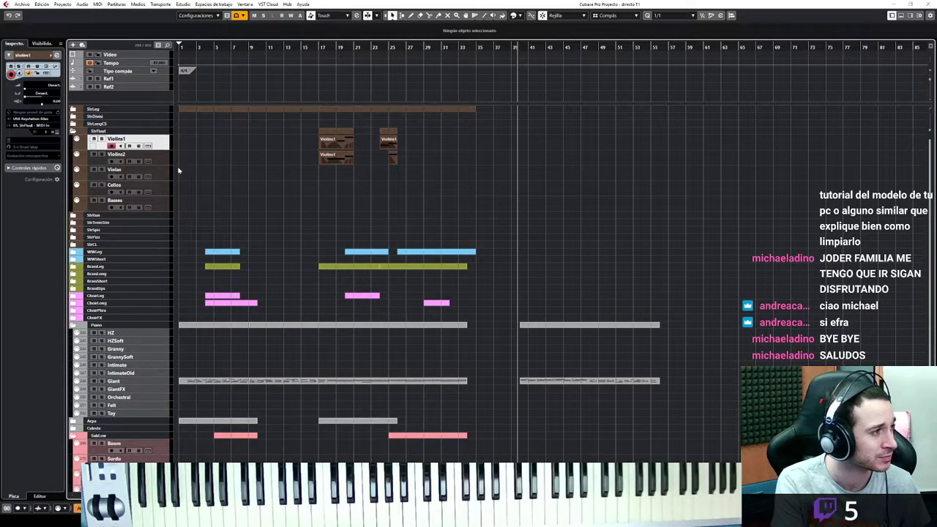
{"action": "left_click", "coordinate": [168, 163], "text": "shift"}
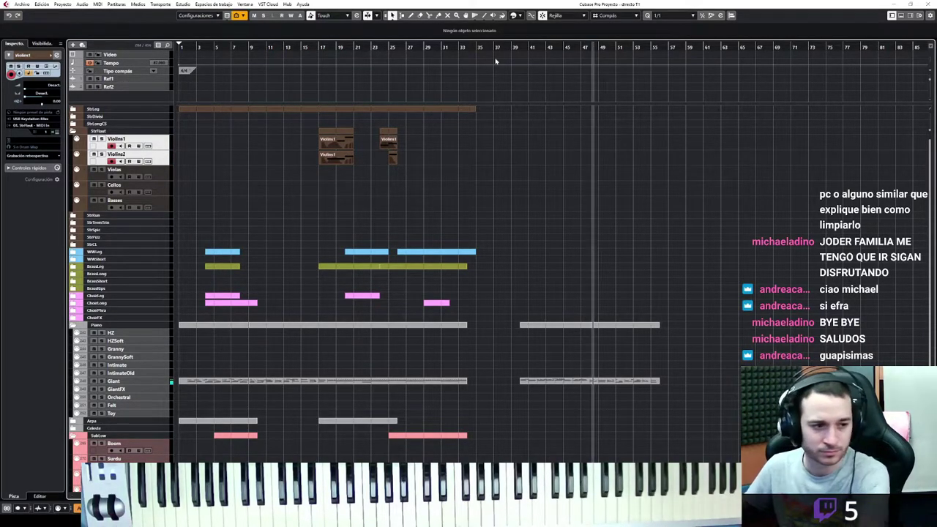
Insert the played violin phrase on Violins1 from bar 39 to 49 as a linear retrospective recording and open it in the Key Editor.
{"action": "key", "text": "space"}
{"action": "left_click", "coordinate": [27, 157]}
{"action": "left_click", "coordinate": [33, 163]}
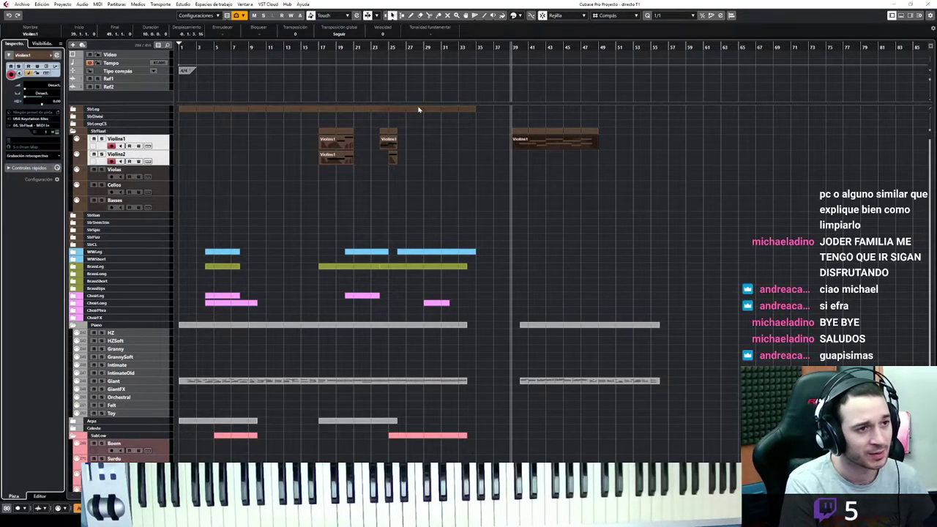
{"action": "key", "text": "ctrl+e"}
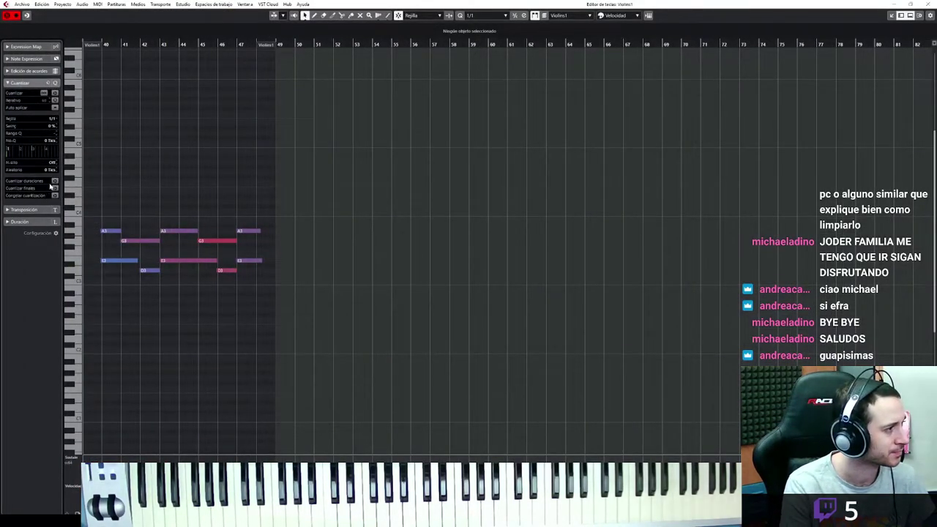
Quantize the violin phrase's notes and lengths to 1/1, and shorten its two final notes to half a bar with a 1/2 grid.
{"action": "left_click_drag", "start_coordinate": [280, 174], "coordinate": [103, 308]}
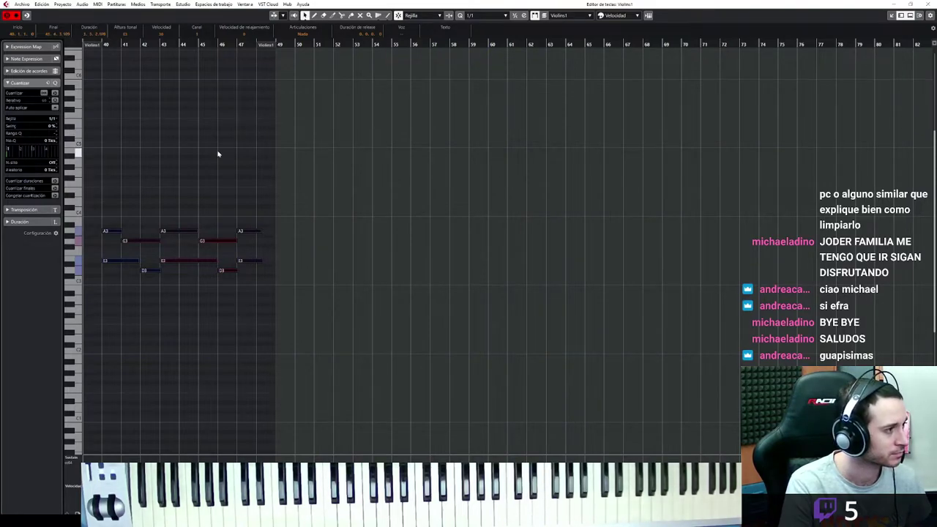
{"action": "left_click", "coordinate": [55, 181]}
{"action": "left_click", "coordinate": [257, 217]}
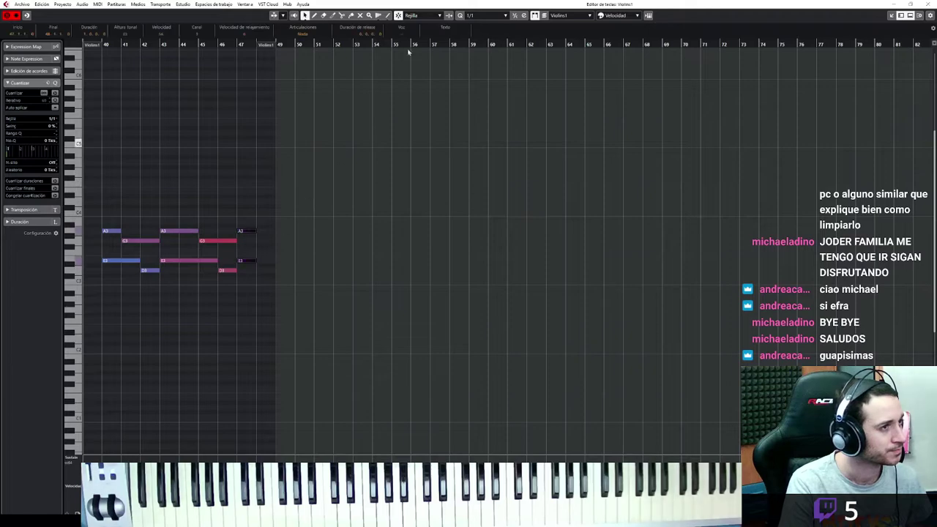
{"action": "left_click", "coordinate": [485, 15]}
{"action": "left_click", "coordinate": [495, 33]}
{"action": "left_click_drag", "start_coordinate": [293, 176], "coordinate": [248, 266]}
Show the phrase's modulation (CC 1) lane, select the events from bar 47 onward and play the phrase back with the editor docked.
{"action": "left_click", "coordinate": [73, 466]}
{"action": "left_click", "coordinate": [110, 357]}
{"action": "left_click_drag", "start_coordinate": [263, 459], "coordinate": [238, 459]}
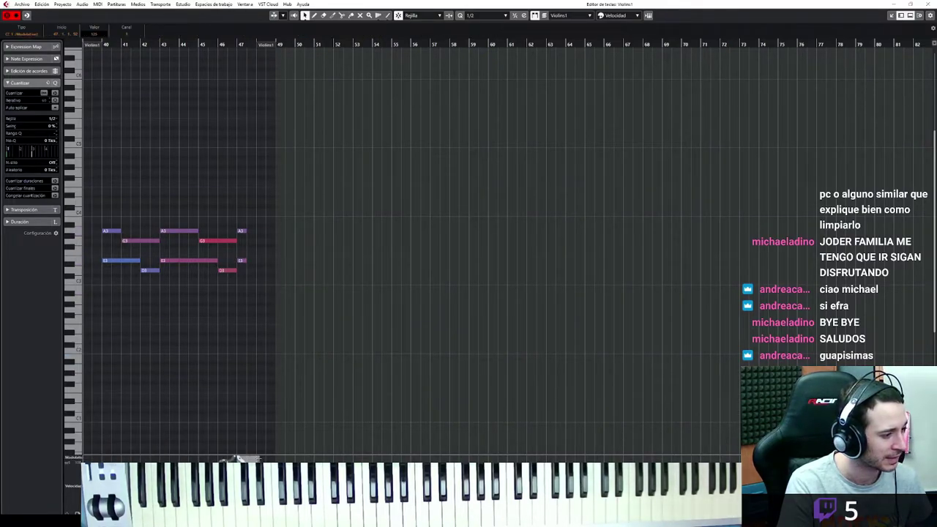
{"action": "key", "text": "space"}
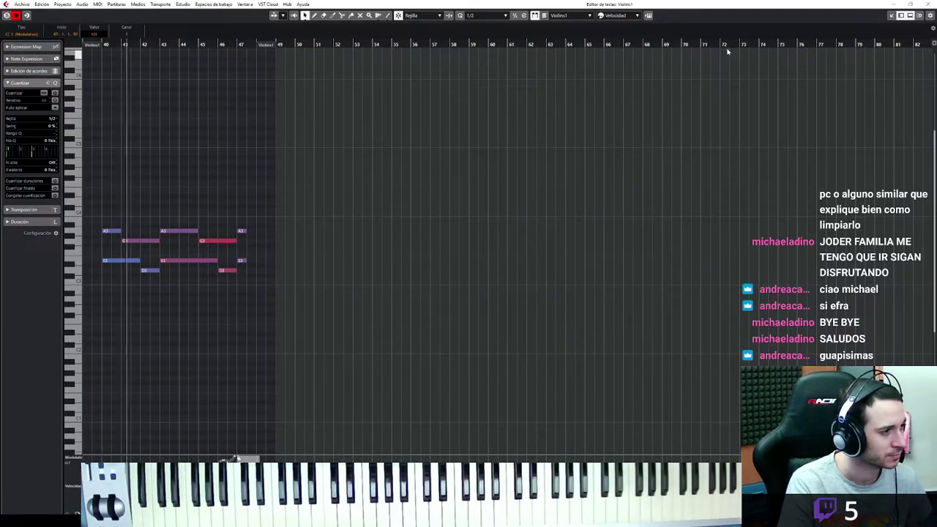
{"action": "left_click", "coordinate": [892, 15]}
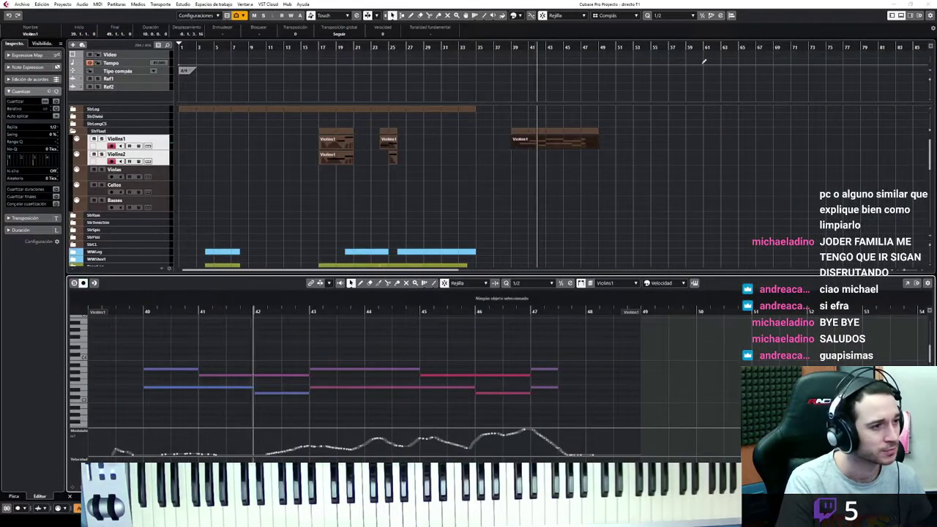
Copy the violin phrase to the StrFlaut Violins2 track and delete the copy's upper voice.
{"action": "key", "text": "space"}
{"action": "double_click", "coordinate": [555, 149]}
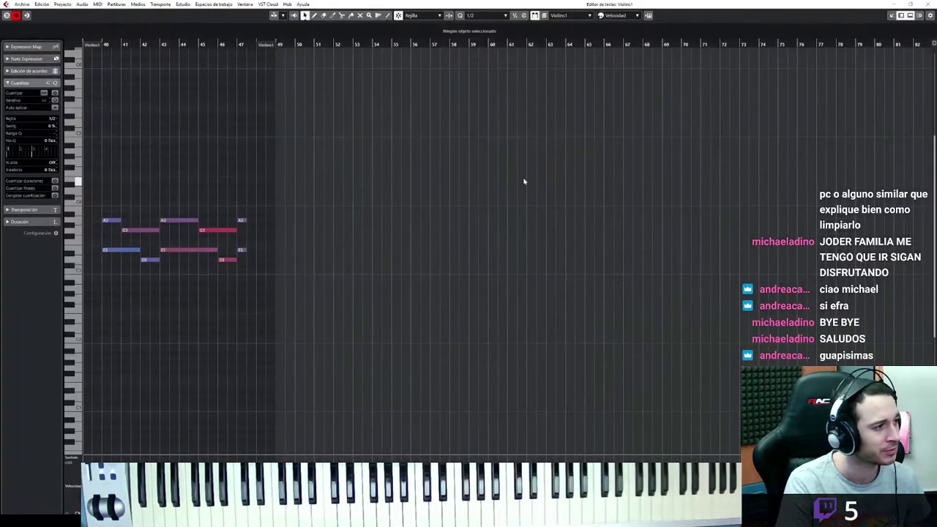
{"action": "left_click_drag", "start_coordinate": [367, 157], "coordinate": [102, 241]}
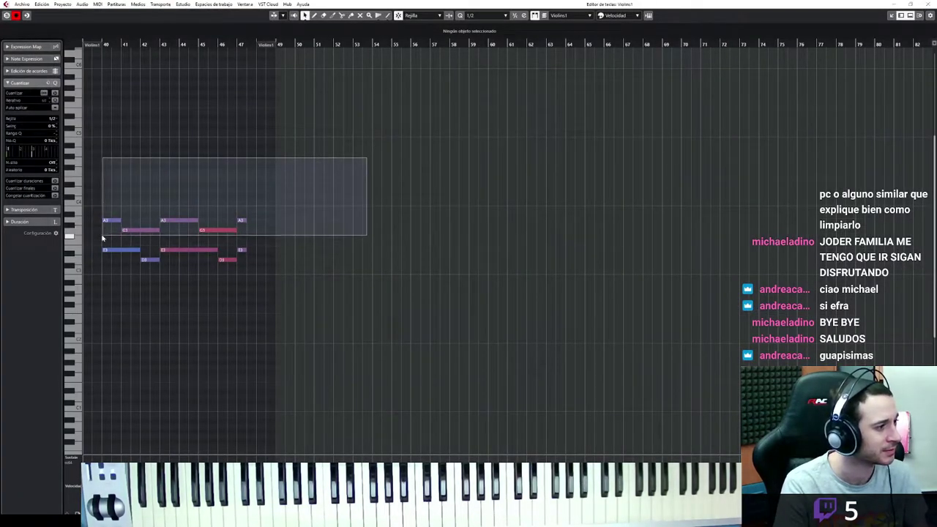
{"action": "key", "text": "Delete"}
{"action": "left_click", "coordinate": [891, 18]}
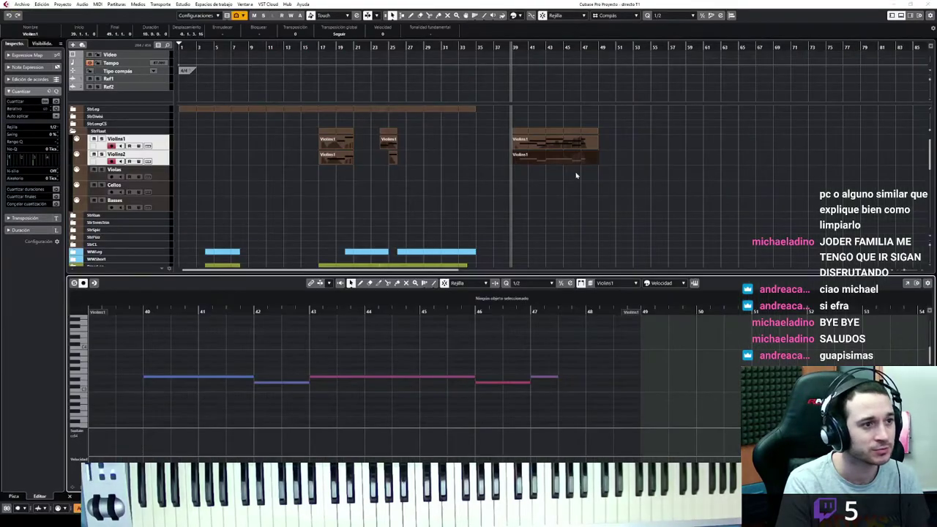
Delete the lower voice from the Violins1 phrase and play both violin parts back with the editor hidden.
{"action": "double_click", "coordinate": [559, 149]}
{"action": "left_click_drag", "start_coordinate": [163, 282], "coordinate": [77, 262]}
{"action": "key", "text": "Delete"}
{"action": "key", "text": "space"}
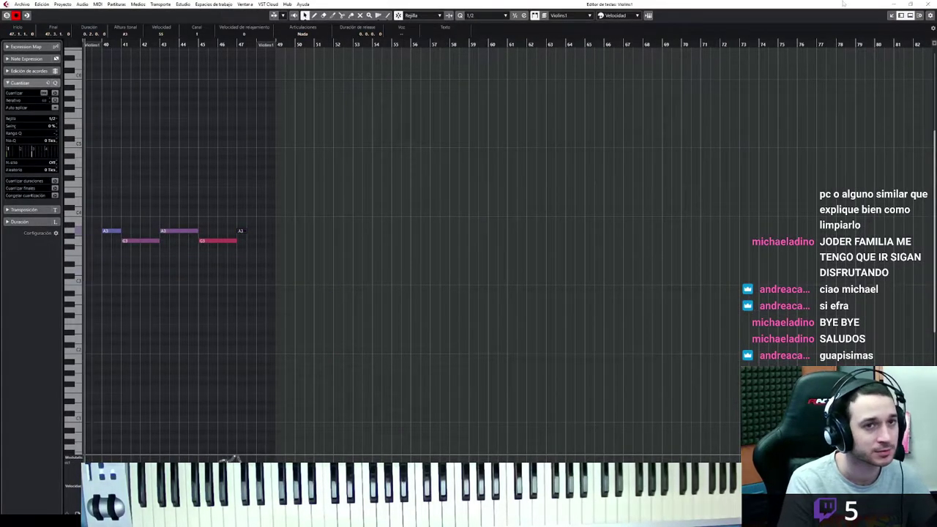
{"action": "left_click", "coordinate": [891, 15]}
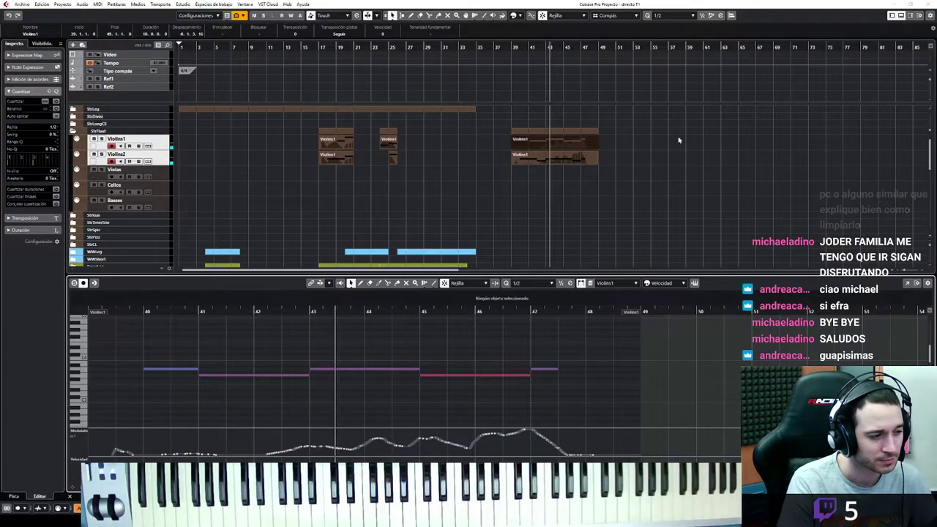
{"action": "left_click", "coordinate": [901, 14]}
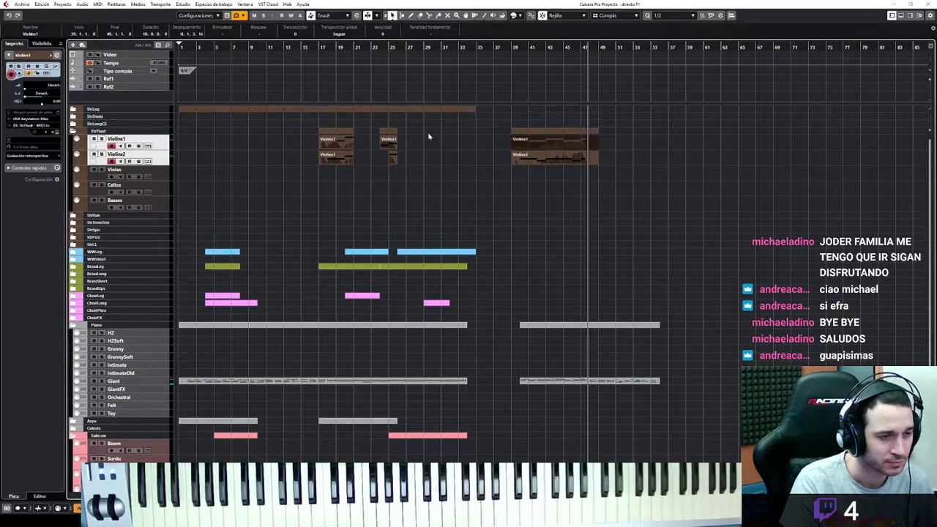
{"action": "key", "text": "space"}
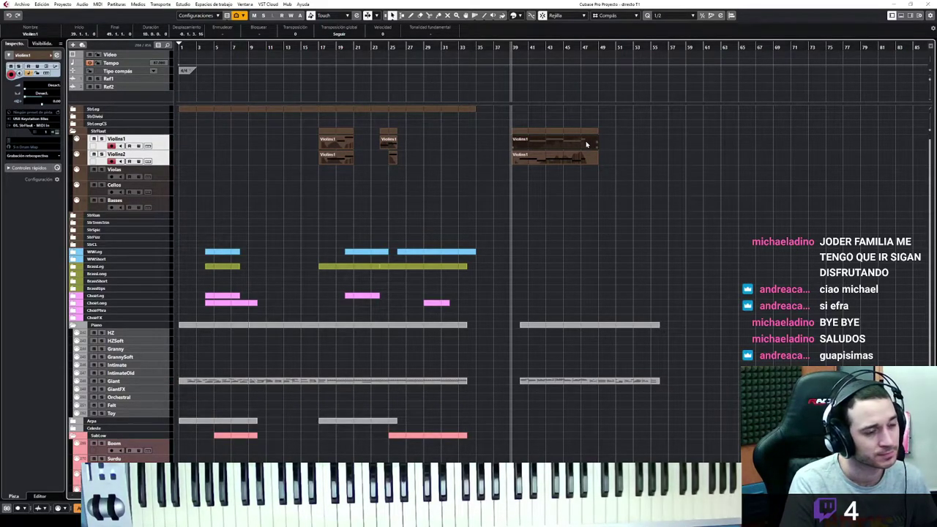
Expand the WWLeg and StrPizz folders and insert the played pizzicato line on StrPizz Basses from bar 39 to 48 as a linear retrospective recording.
{"action": "left_click", "coordinate": [72, 251]}
{"action": "left_click", "coordinate": [73, 237]}
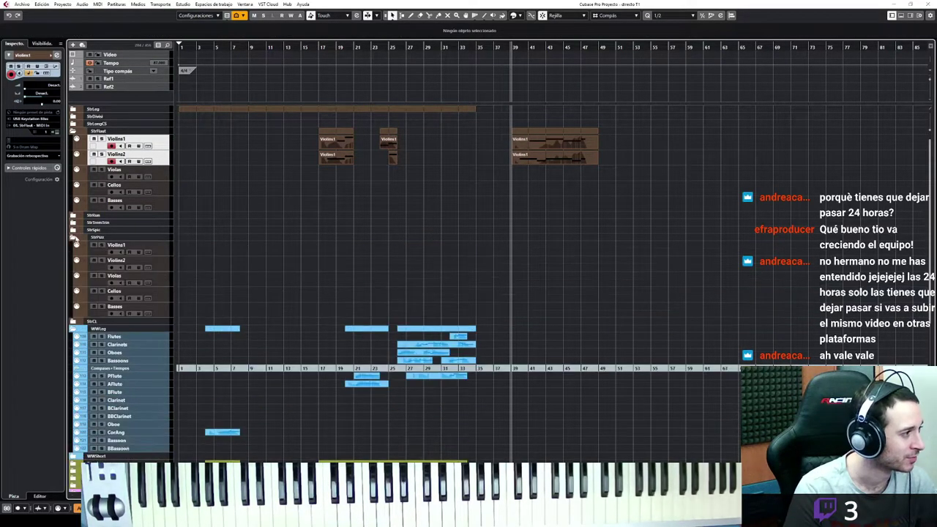
{"action": "left_click", "coordinate": [132, 307]}
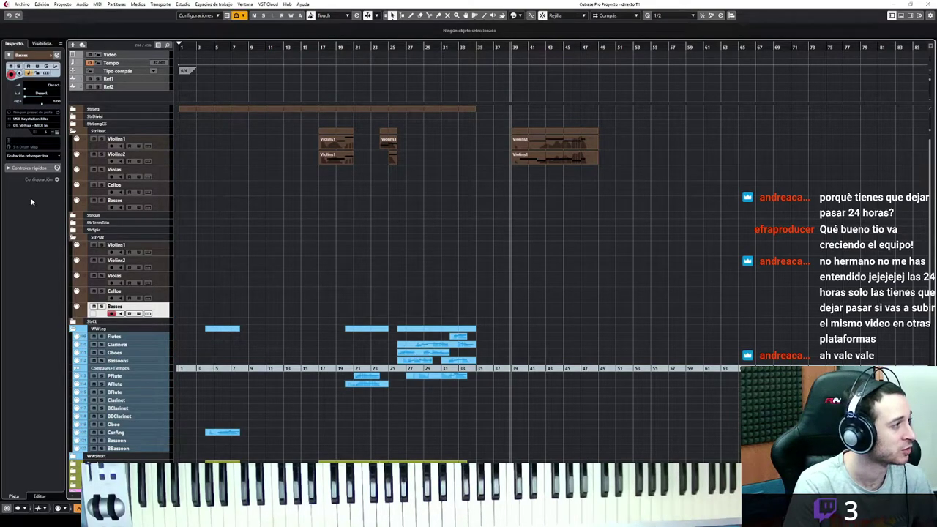
{"action": "left_click", "coordinate": [34, 161]}
{"action": "left_click", "coordinate": [35, 168]}
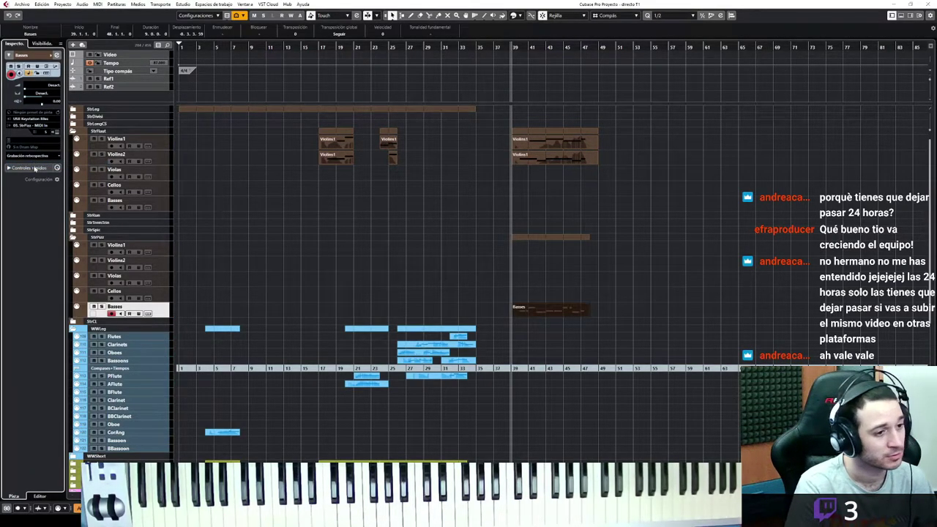
Quantize all notes of the pizzicato bass line to 1/4 in the Key Editor, and dock and hide the editor.
{"action": "key", "text": "ctrl+e"}
{"action": "left_click_drag", "start_coordinate": [286, 151], "coordinate": [80, 293]}
{"action": "left_click", "coordinate": [477, 16]}
{"action": "left_click", "coordinate": [483, 39]}
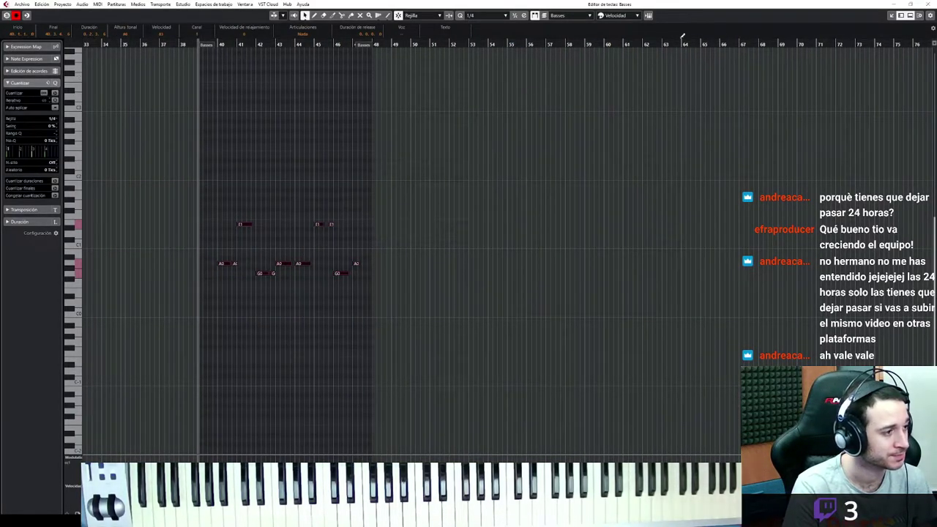
{"action": "left_click", "coordinate": [892, 16]}
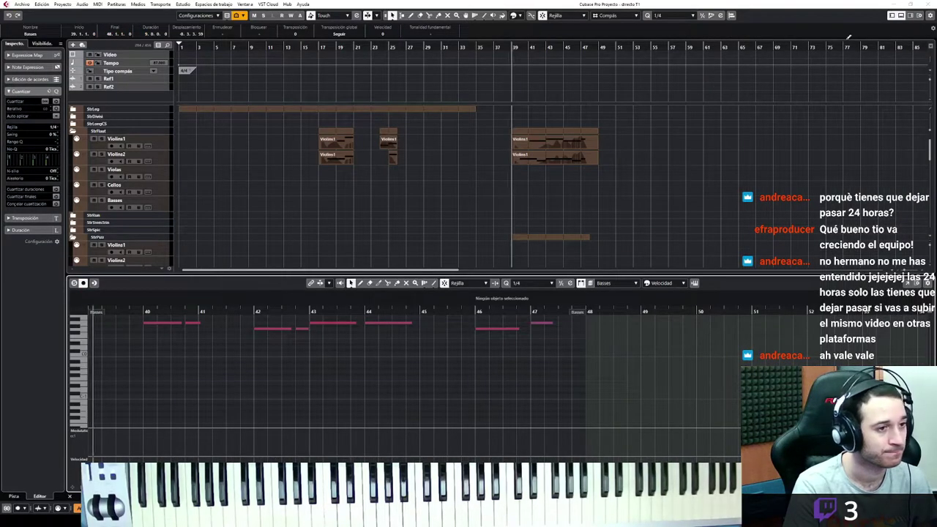
{"action": "left_click", "coordinate": [901, 16]}
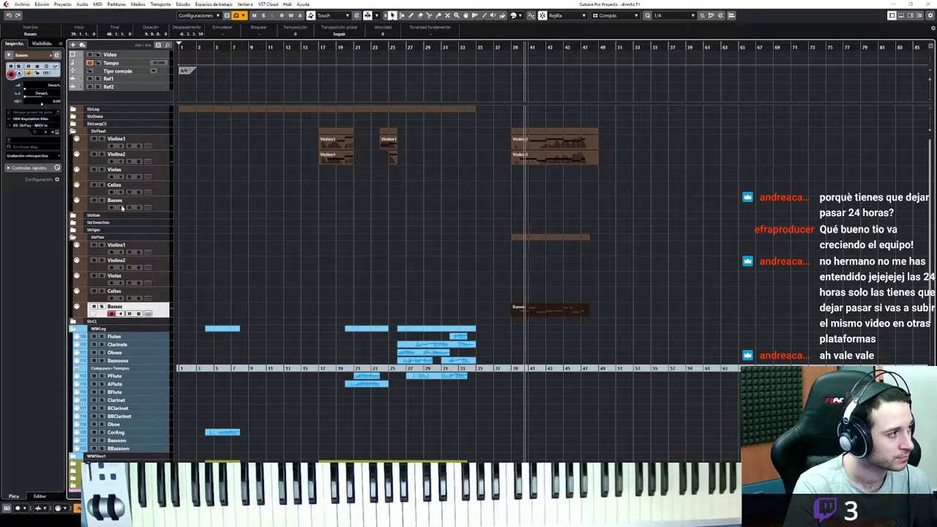
Expand the StrLeg folder and capture a played melody on its Cellos track from bar 39 to 48 as a linear retrospective recording.
{"action": "left_click", "coordinate": [74, 110]}
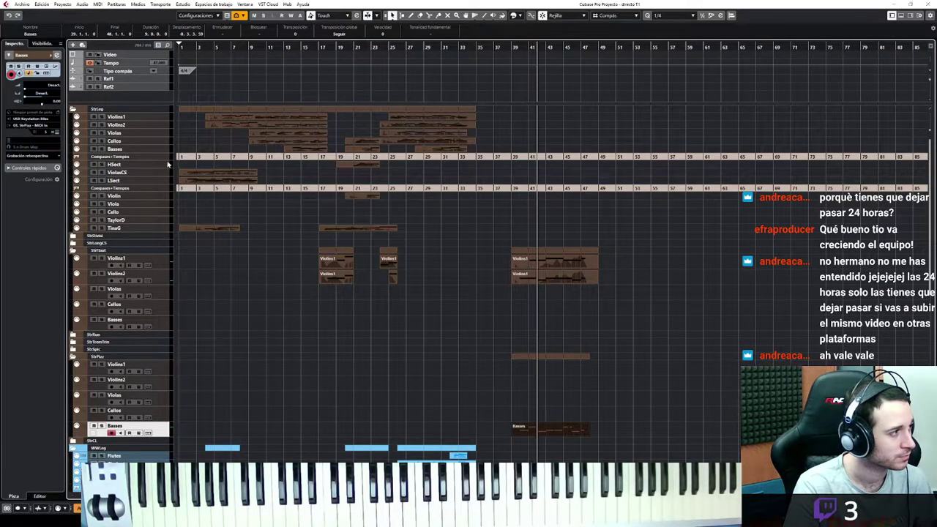
{"action": "left_click", "coordinate": [165, 141]}
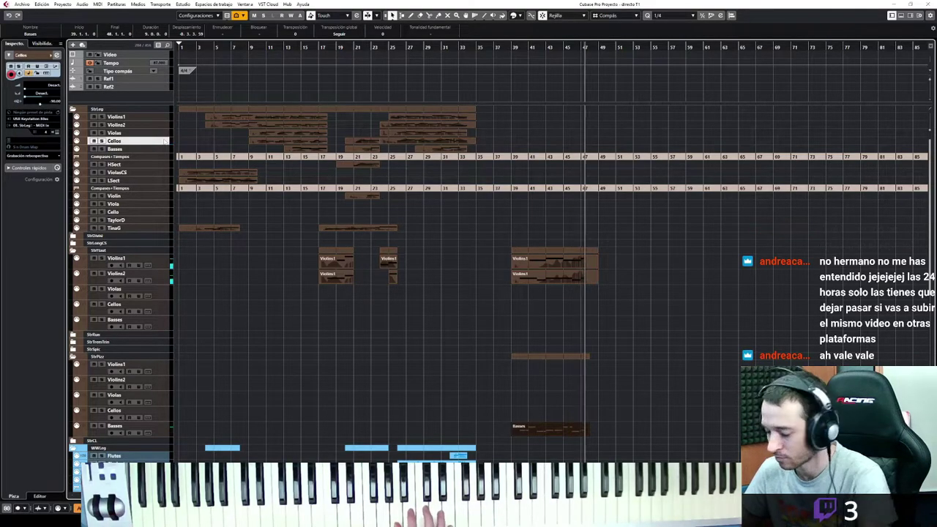
{"action": "key", "text": "space"}
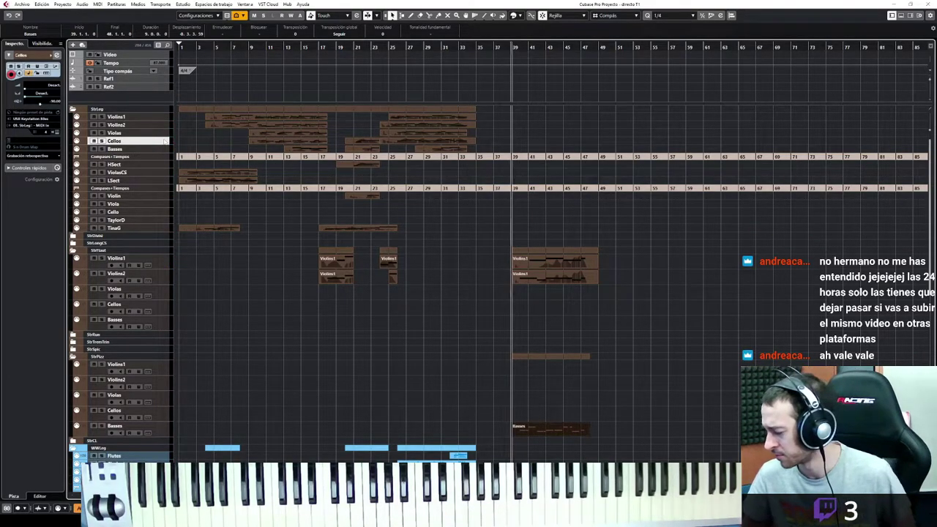
{"action": "key", "text": "space"}
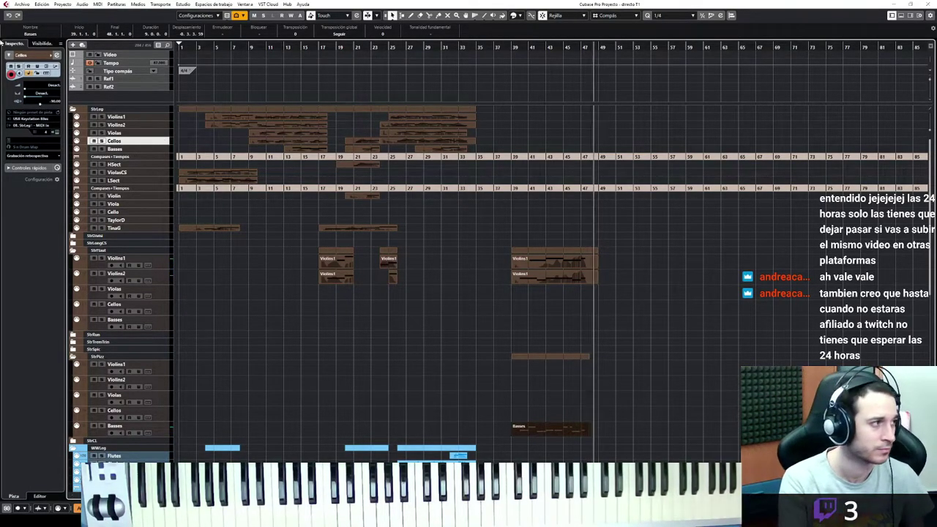
{"action": "left_click", "coordinate": [23, 161]}
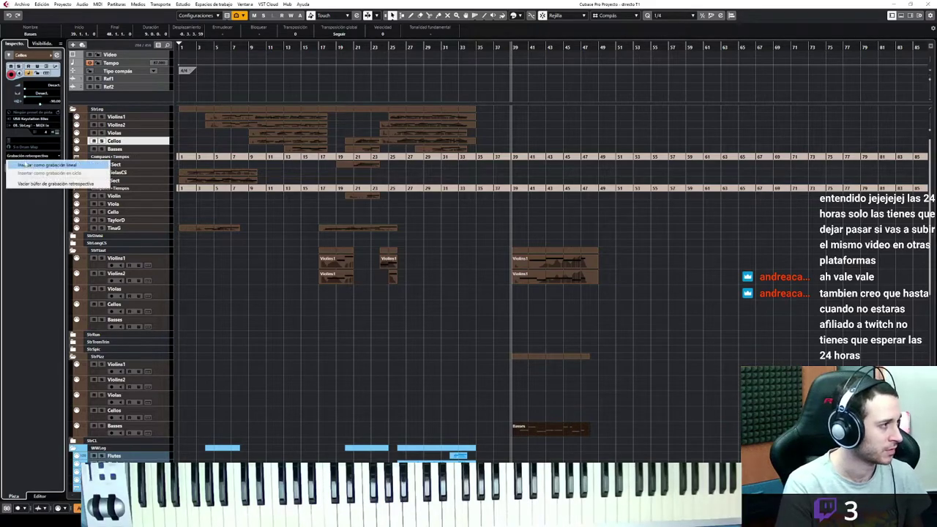
{"action": "left_click", "coordinate": [30, 167]}
Open the cello melody in the Key Editor and play it back together with the other string parts.
{"action": "double_click", "coordinate": [574, 134]}
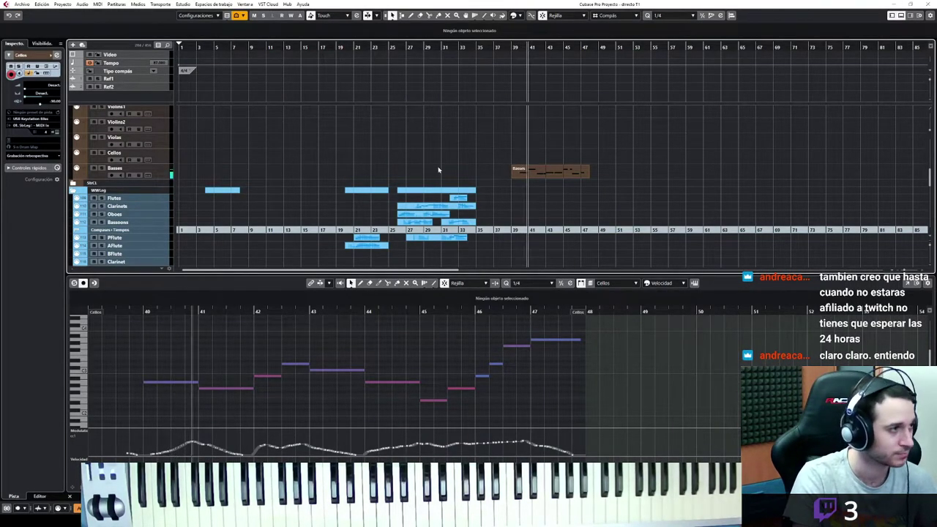
{"action": "scroll", "coordinate": [313, 173], "scroll_direction": "up", "scroll_amount": 4}
{"action": "scroll", "coordinate": [283, 185], "scroll_direction": "up", "scroll_amount": 4}
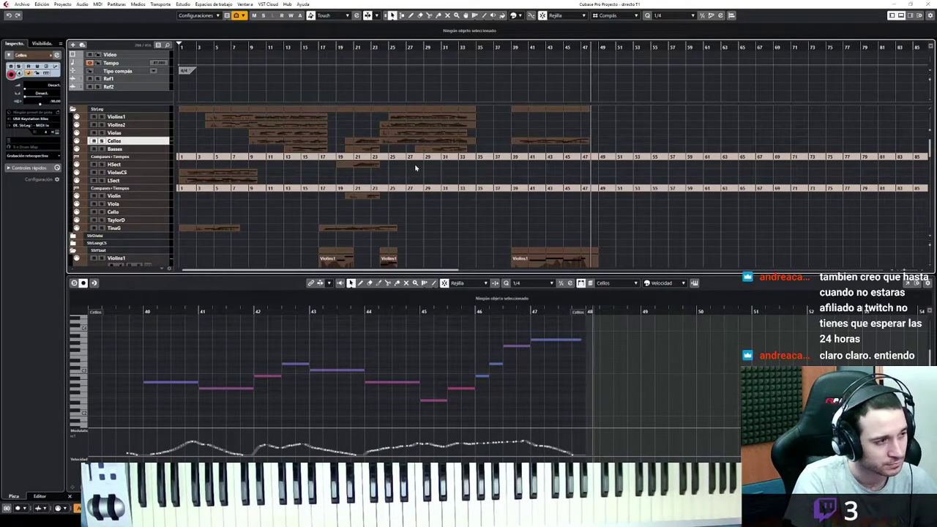
{"action": "key", "text": "space"}
Place the playhead at about bar 47 and select the CorAng track in the WWLeg folder.
{"action": "scroll", "coordinate": [293, 201], "scroll_direction": "down", "scroll_amount": 5}
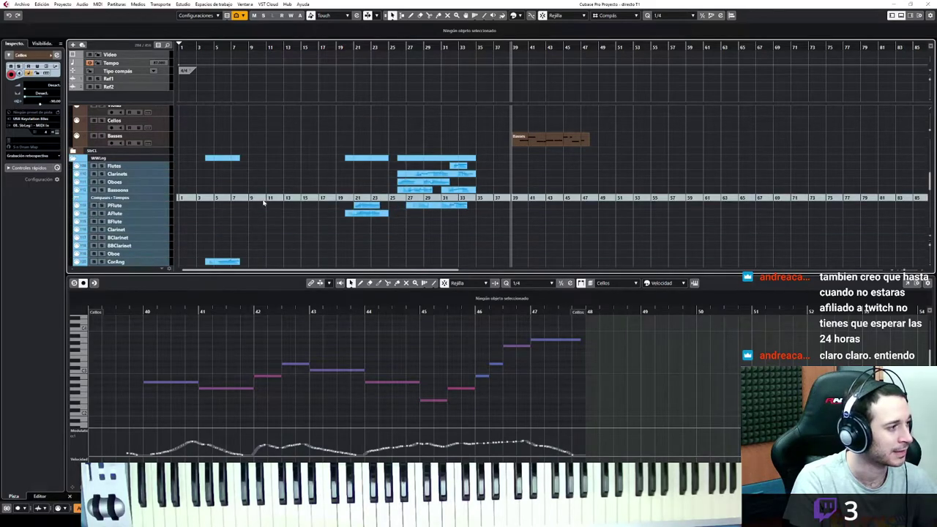
{"action": "left_click", "coordinate": [584, 47]}
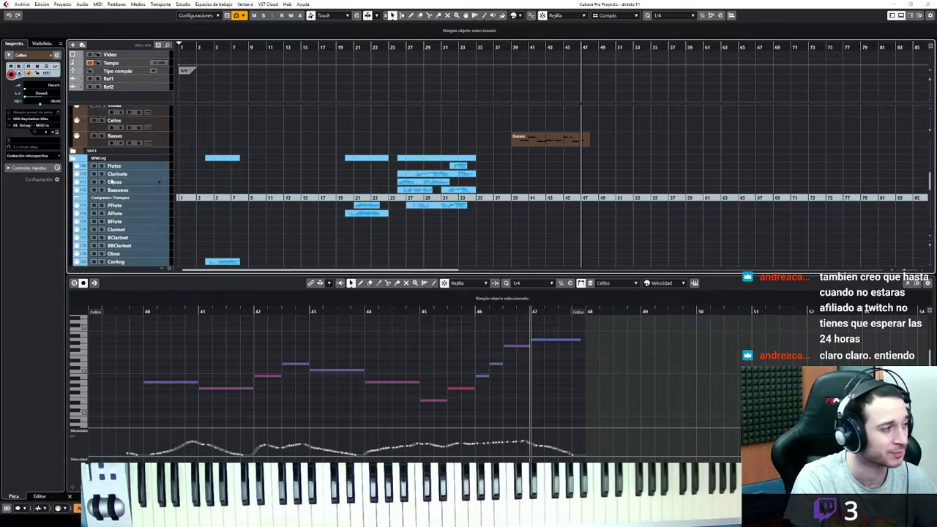
{"action": "scroll", "coordinate": [198, 218], "scroll_direction": "down", "scroll_amount": 2}
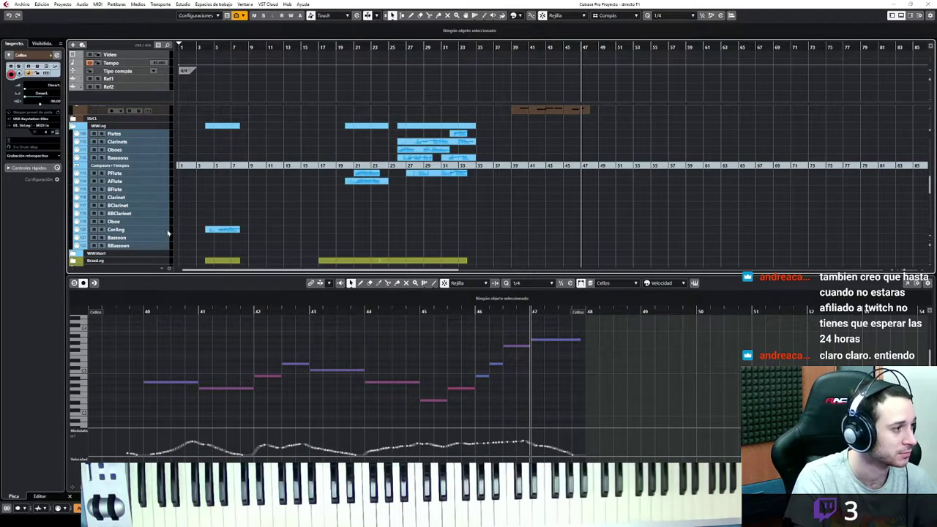
{"action": "left_click", "coordinate": [167, 231]}
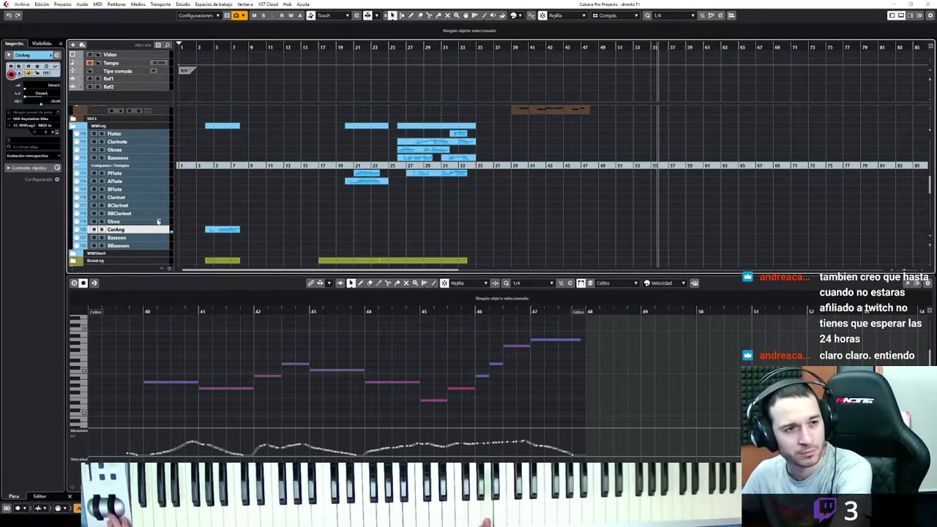
Stop playback and capture the played melody on the CorAng track from bar 47 to 57 as a linear retrospective recording.
{"action": "key", "text": "space"}
{"action": "left_click", "coordinate": [32, 155]}
{"action": "left_click", "coordinate": [38, 164]}
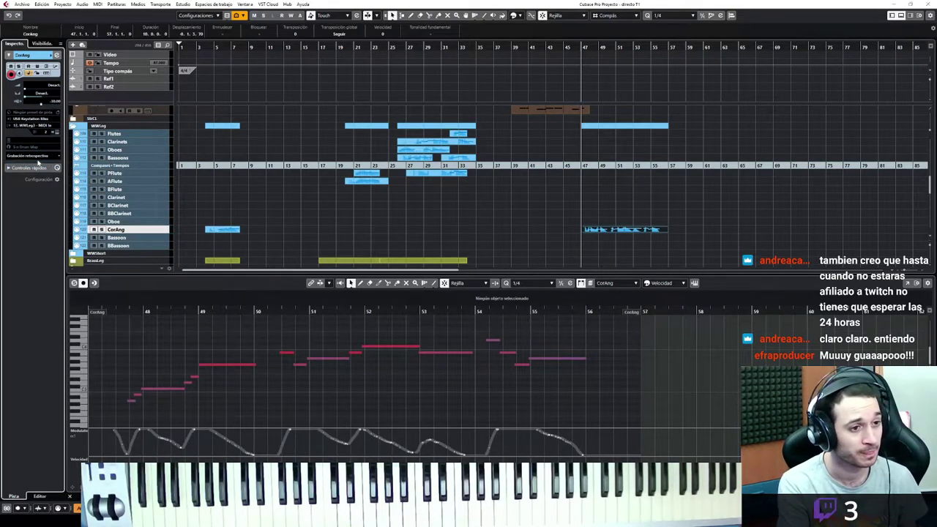
Open the CorAng part in the Key Editor, quantize all its notes to 1/8 and play it back.
{"action": "key", "text": "Return"}
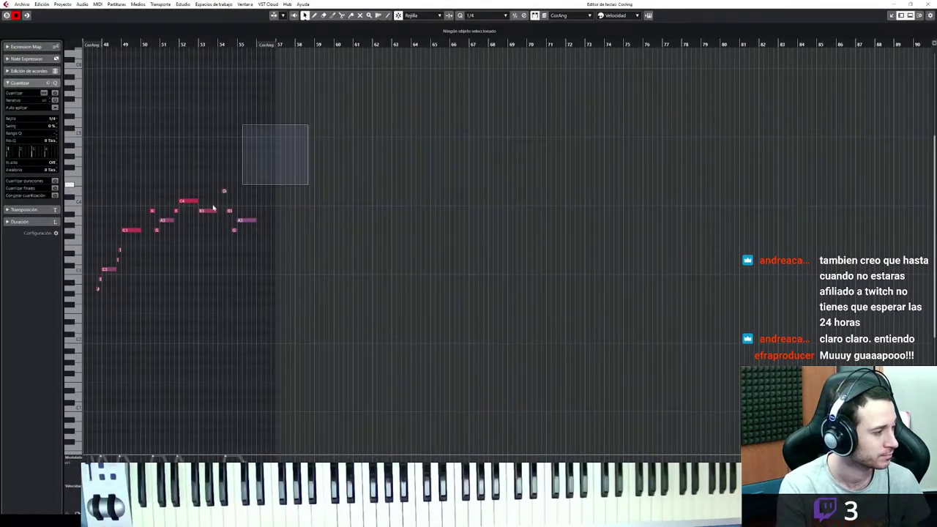
{"action": "left_click_drag", "start_coordinate": [233, 194], "coordinate": [130, 323]}
{"action": "key", "text": "h"}
{"action": "key", "text": "h"}
{"action": "key", "text": "h"}
{"action": "key", "text": "h"}
{"action": "key", "text": "h"}
{"action": "key", "text": "h"}
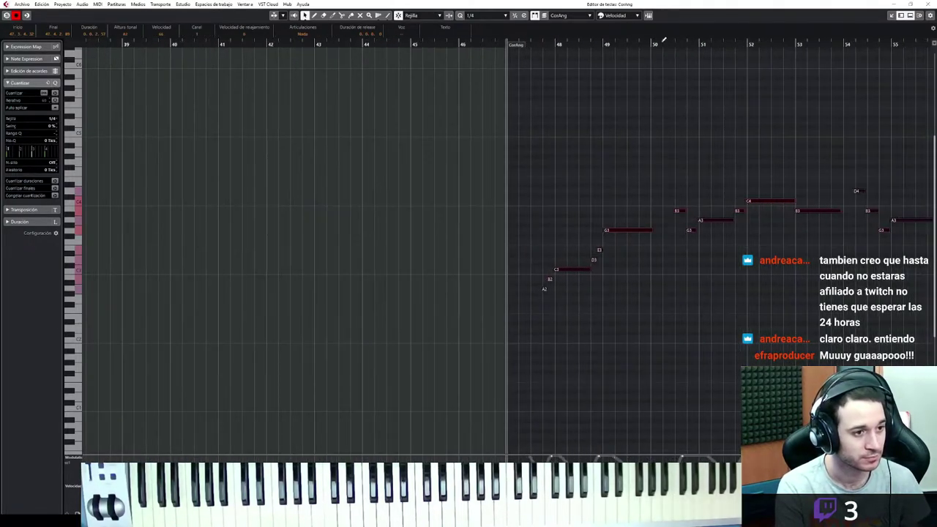
{"action": "left_click", "coordinate": [503, 15]}
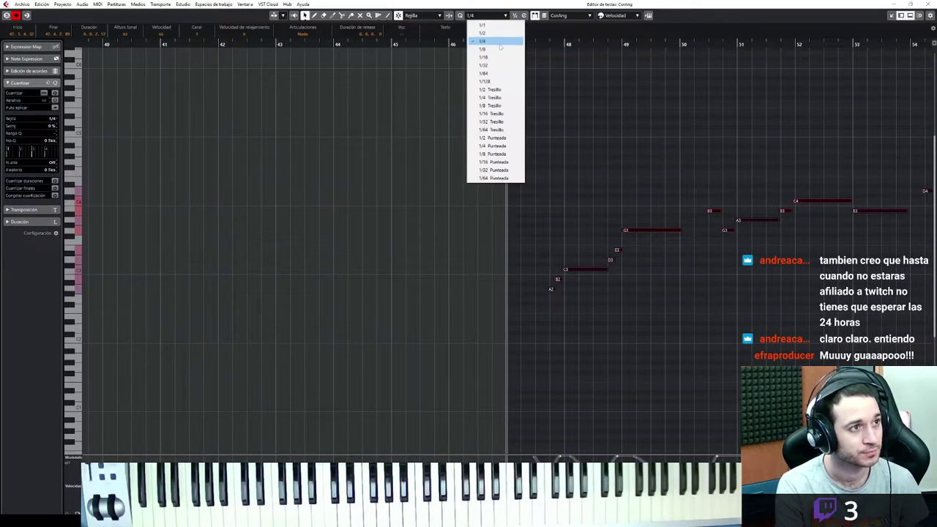
{"action": "left_click", "coordinate": [500, 50]}
{"action": "key", "text": "space"}
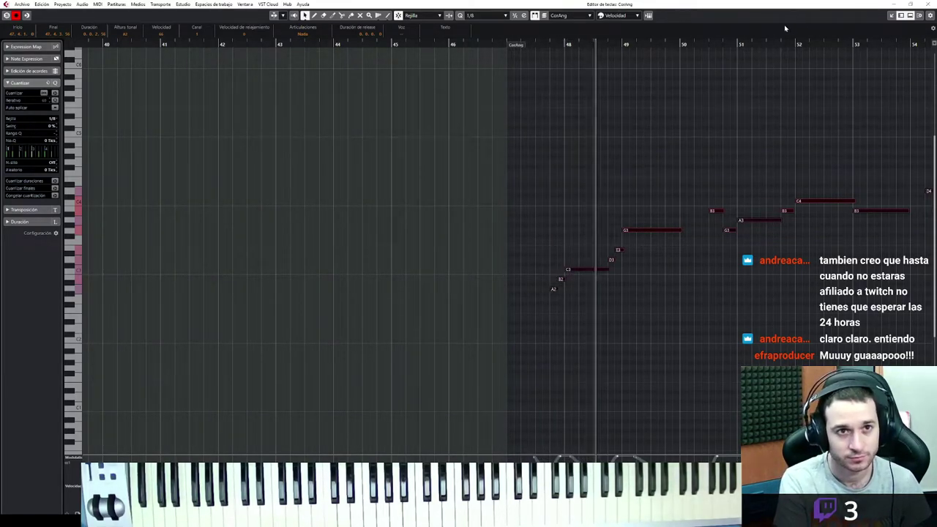
Extend the short G3 note up to the start of bar 51 and the short B3 note up to the start of bar 52.
{"action": "left_click", "coordinate": [901, 15]}
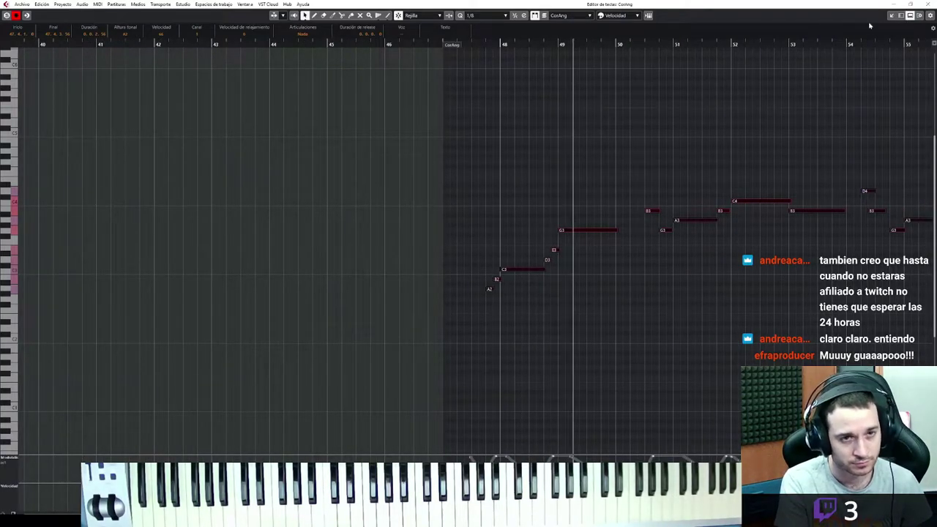
{"action": "left_click", "coordinate": [900, 17]}
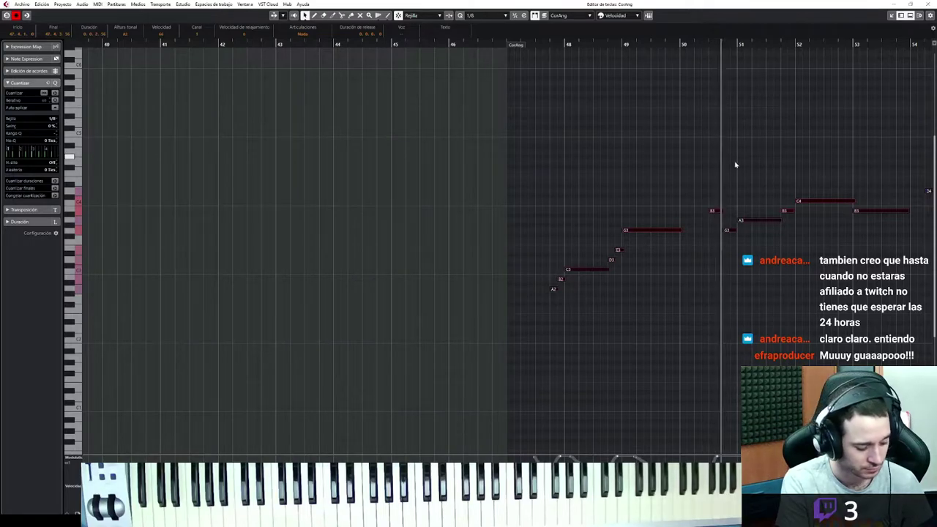
{"action": "left_click", "coordinate": [733, 230]}
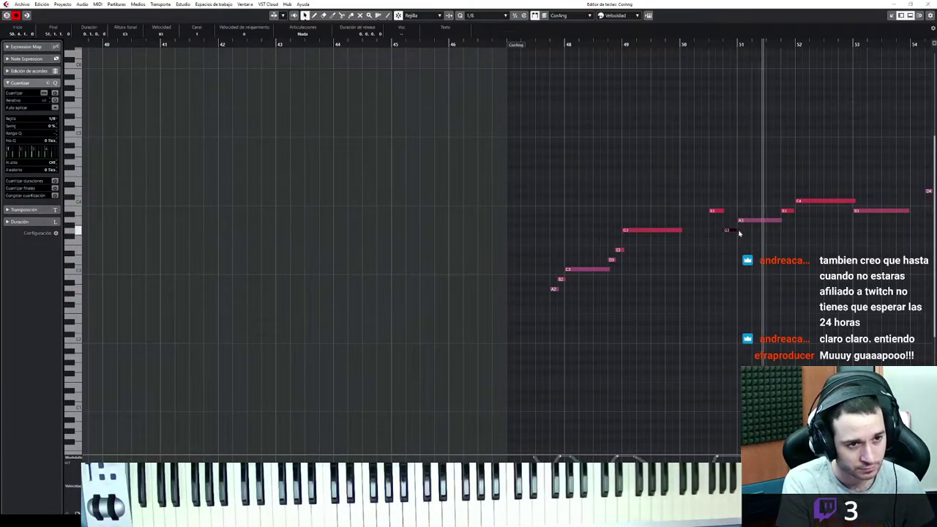
{"action": "left_click", "coordinate": [788, 211]}
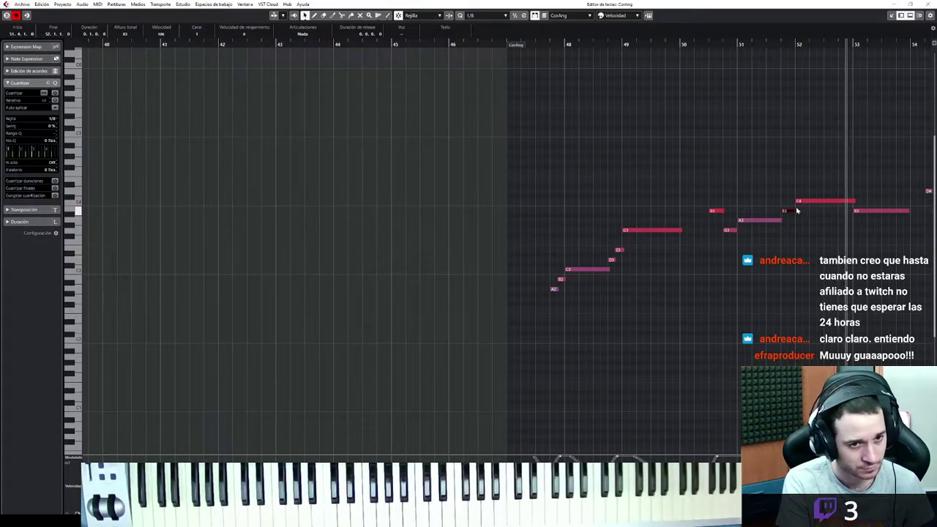
Move the B3 note that follows the D4 in bar 54 so that it starts on beat 3.
{"action": "key", "text": "g"}
{"action": "key", "text": "g"}
{"action": "key", "text": "g"}
{"action": "key", "text": "g"}
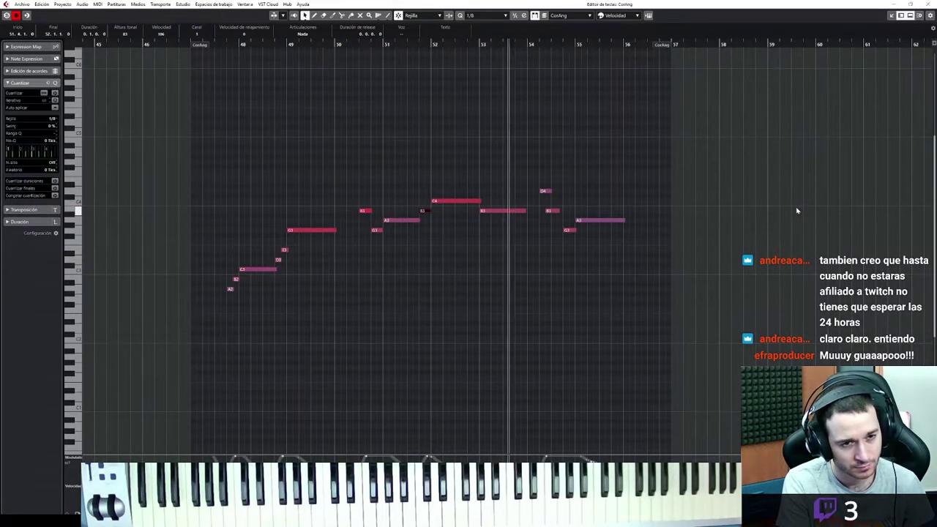
{"action": "key", "text": "h"}
{"action": "key", "text": "h"}
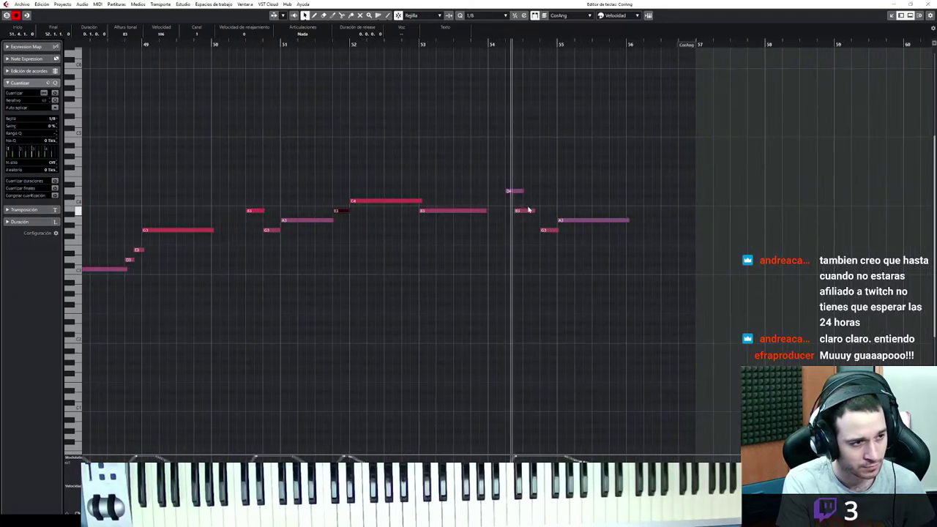
{"action": "left_click_drag", "start_coordinate": [531, 213], "coordinate": [537, 213]}
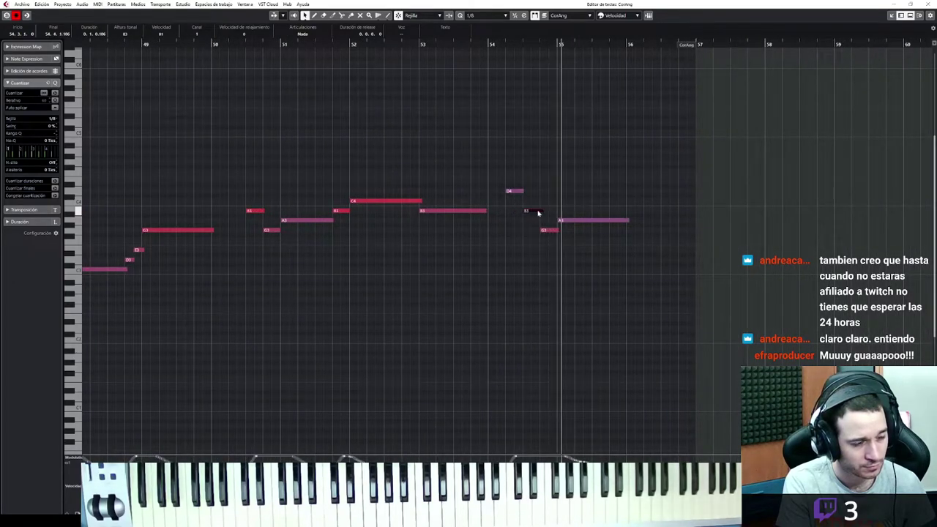
Play back the end of the cor anglais melody from bar 54, and dock the Key Editor.
{"action": "key", "text": "space"}
{"action": "left_click", "coordinate": [489, 45]}
{"action": "key", "text": "space"}
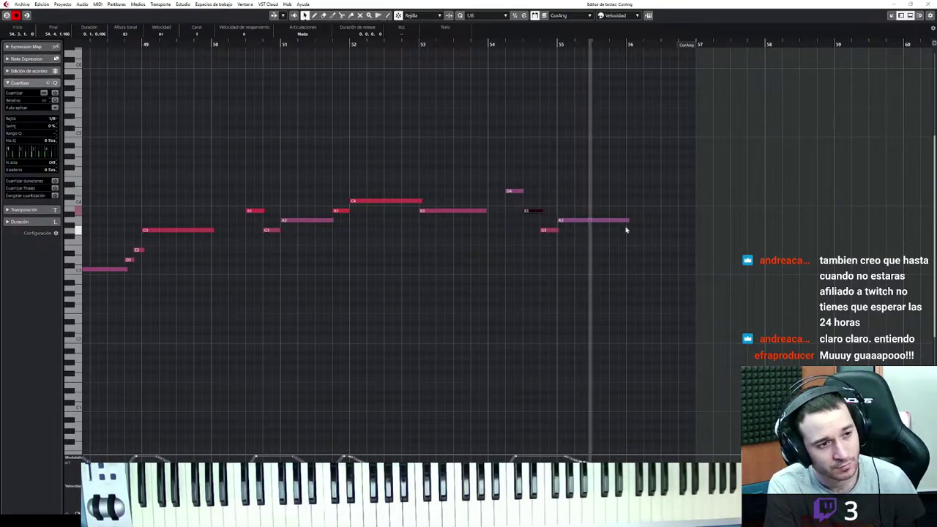
{"action": "key", "text": "space"}
{"action": "left_click", "coordinate": [893, 18]}
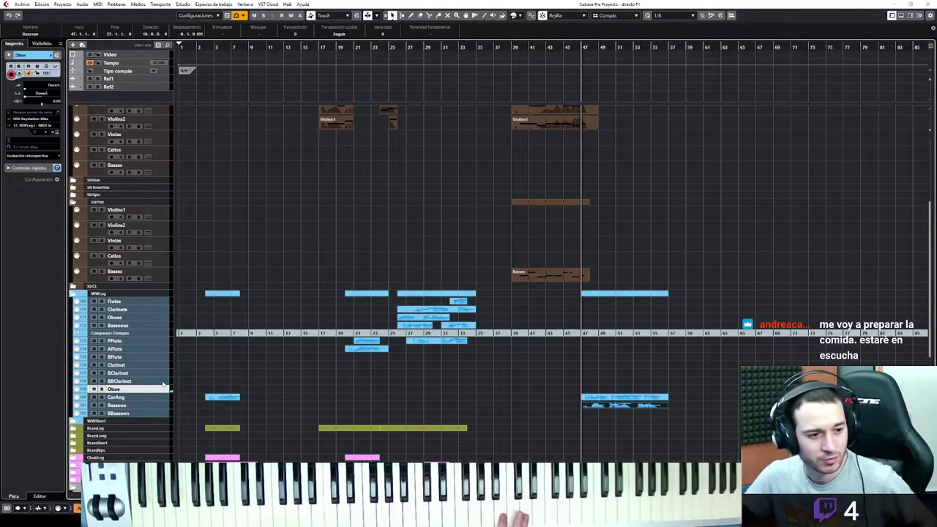
Capture the played melody on the Oboe track from bar 49 to 57 as a linear retrospective recording and open it in the Key Editor.
{"action": "key", "text": "space"}
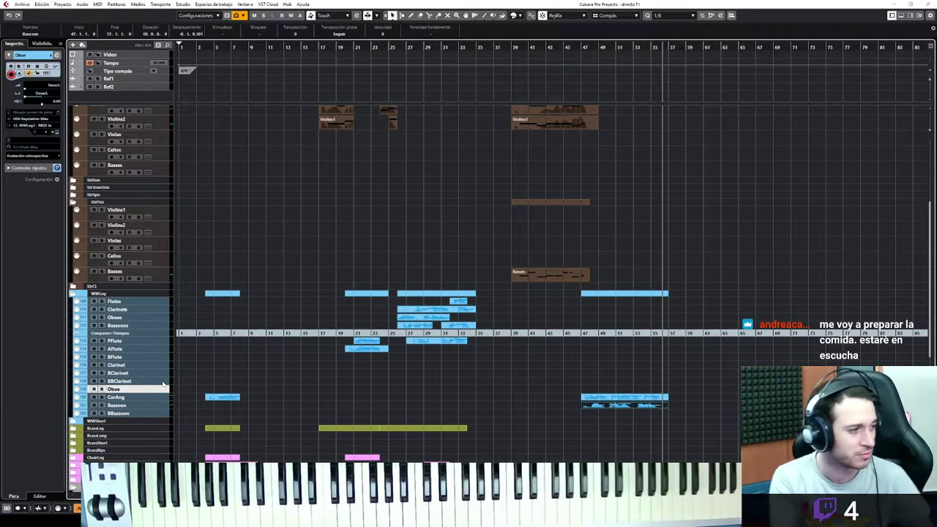
{"action": "left_click", "coordinate": [50, 156]}
{"action": "left_click", "coordinate": [56, 168]}
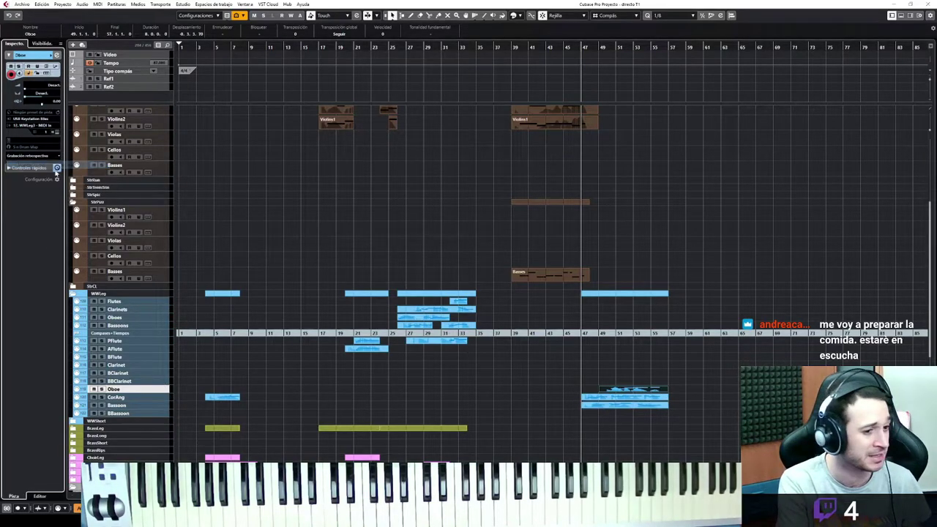
{"action": "key", "text": "Return"}
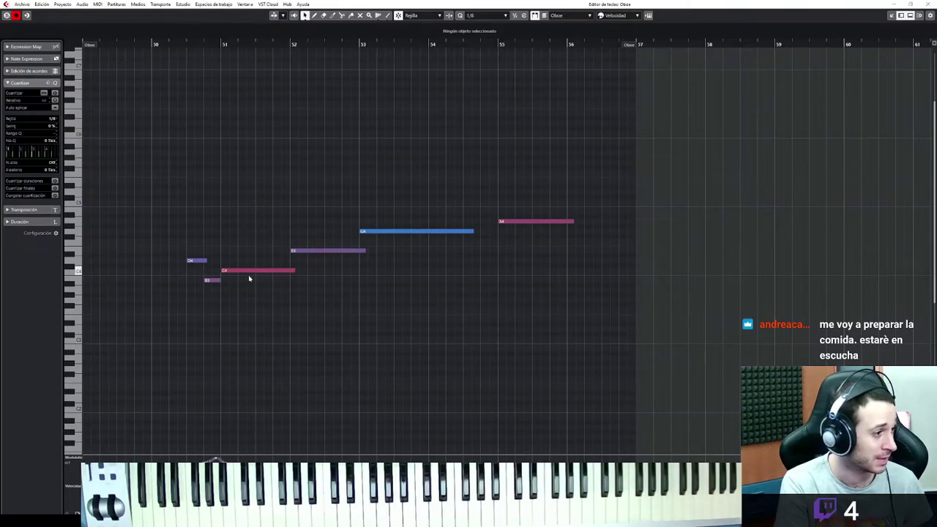
{"action": "left_click", "coordinate": [217, 281]}
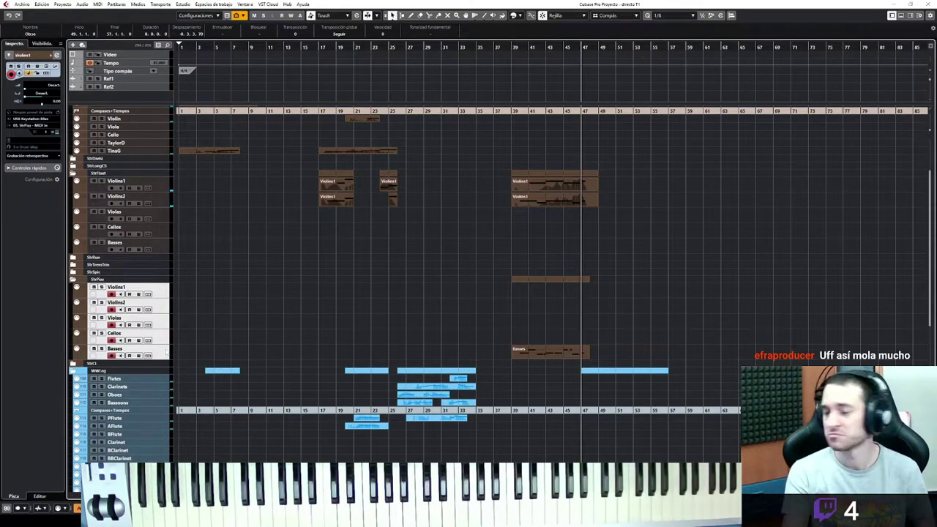
Capture the played pizzicato pattern on the StrPizz folder's Violins1 track from bar 47 to 56 as a retrospective recording and open it in the Key Editor.
{"action": "left_click", "coordinate": [29, 156]}
{"action": "left_click", "coordinate": [45, 166]}
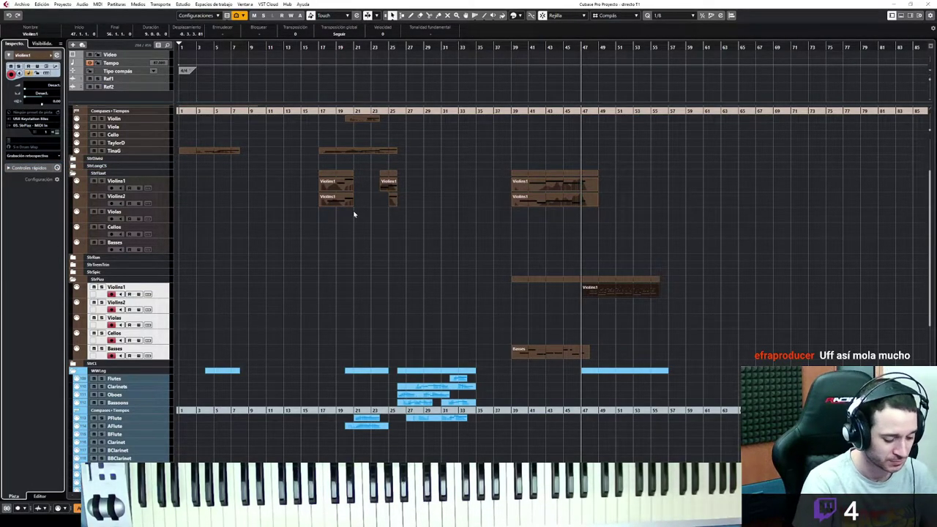
{"action": "key", "text": "ctrl+e"}
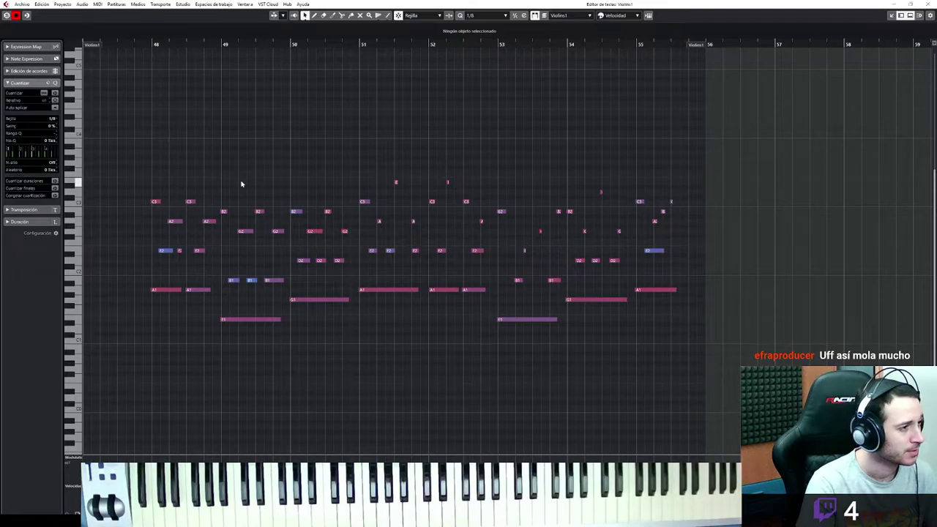
Dock the Key Editor and copy the Violins1 pizzicato part at bar 47 onto the Violins2, Violas, Cellos and Basses tracks.
{"action": "left_click", "coordinate": [890, 17]}
{"action": "scroll", "coordinate": [672, 180], "scroll_direction": "down", "scroll_amount": 5}
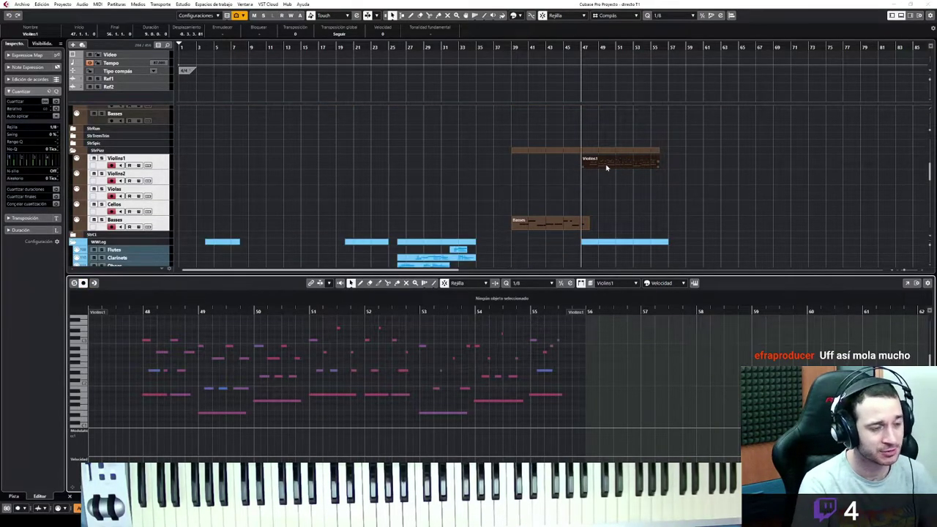
{"action": "left_click_drag", "start_coordinate": [605, 165], "coordinate": [607, 182]}
{"action": "left_click_drag", "start_coordinate": [608, 182], "coordinate": [614, 223]}
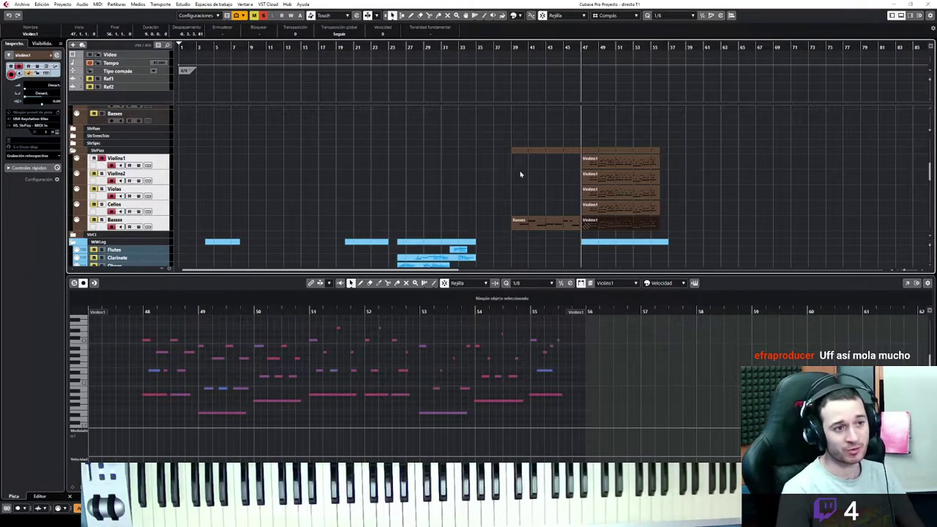
Open the pizzicato copy on the Basses track in the Key Editor and quantize all its notes to 1/8.
{"action": "key", "text": "Return"}
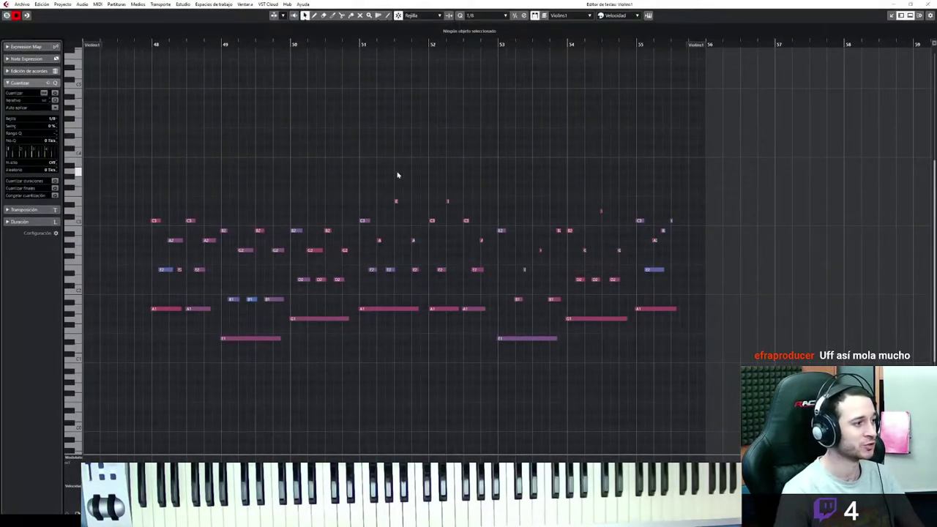
{"action": "left_click_drag", "start_coordinate": [158, 258], "coordinate": [202, 294]}
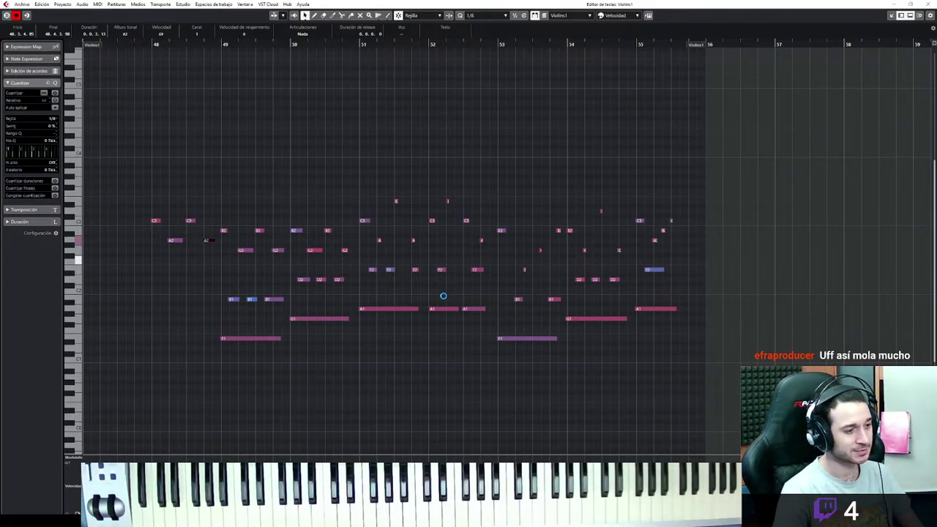
{"action": "key", "text": "ctrl+z"}
{"action": "left_click_drag", "start_coordinate": [716, 132], "coordinate": [133, 411]}
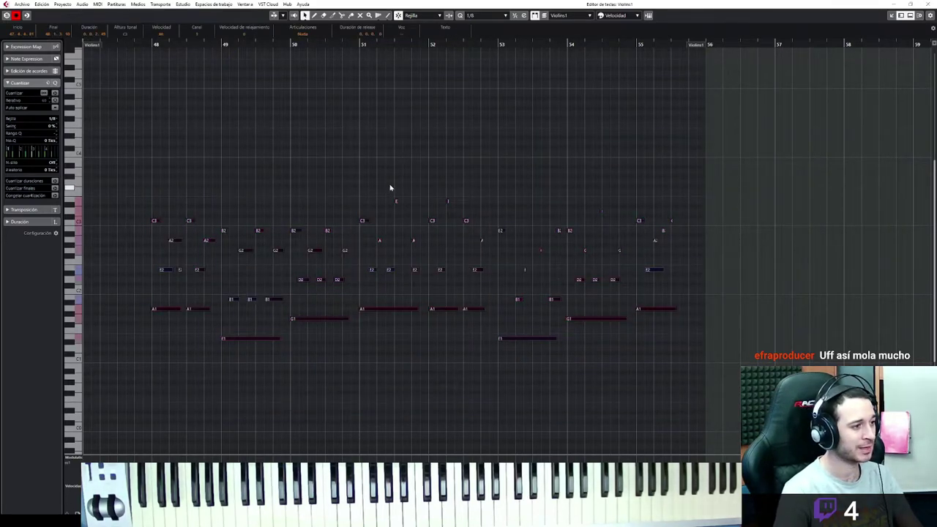
{"action": "left_click", "coordinate": [143, 44]}
Delete the bass and middle-voice notes from bar 48 to 53, keeping only the upper line of the pizzicato pattern.
{"action": "left_click_drag", "start_coordinate": [735, 256], "coordinate": [587, 316]}
{"action": "left_click_drag", "start_coordinate": [119, 346], "coordinate": [211, 263]}
{"action": "key", "text": "Delete"}
{"action": "left_click_drag", "start_coordinate": [237, 353], "coordinate": [287, 285]}
{"action": "key", "text": "Delete"}
{"action": "left_click_drag", "start_coordinate": [300, 330], "coordinate": [345, 282]}
{"action": "left_click_drag", "start_coordinate": [364, 328], "coordinate": [415, 233]}
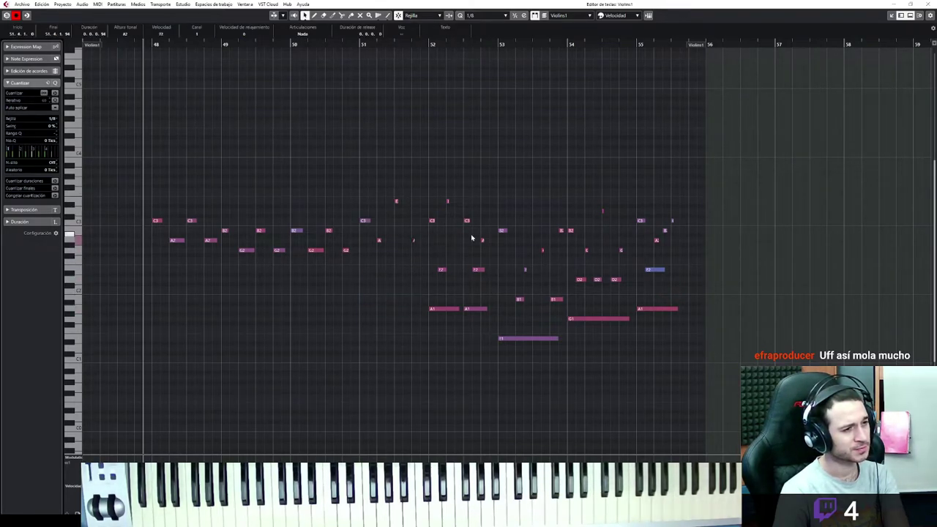
{"action": "left_click_drag", "start_coordinate": [490, 266], "coordinate": [429, 314]}
{"action": "key", "text": "Delete"}
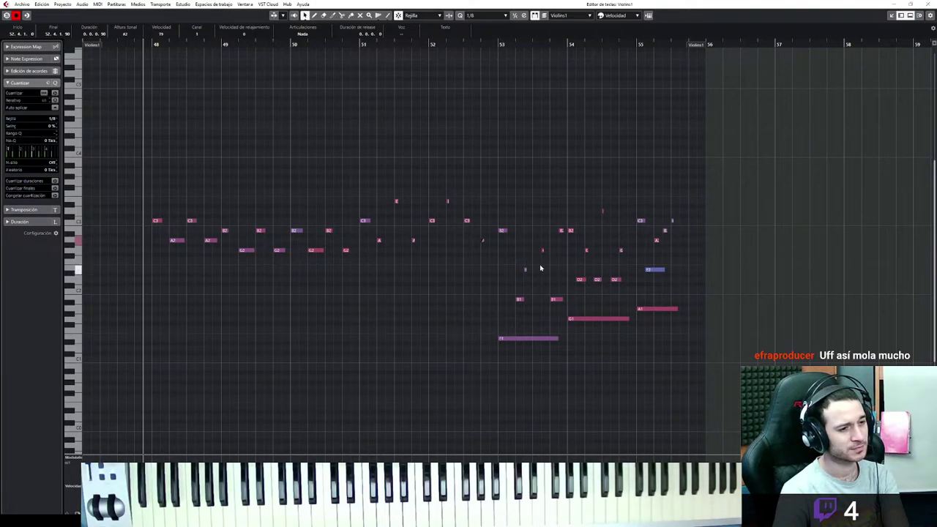
{"action": "left_click_drag", "start_coordinate": [560, 268], "coordinate": [477, 346]}
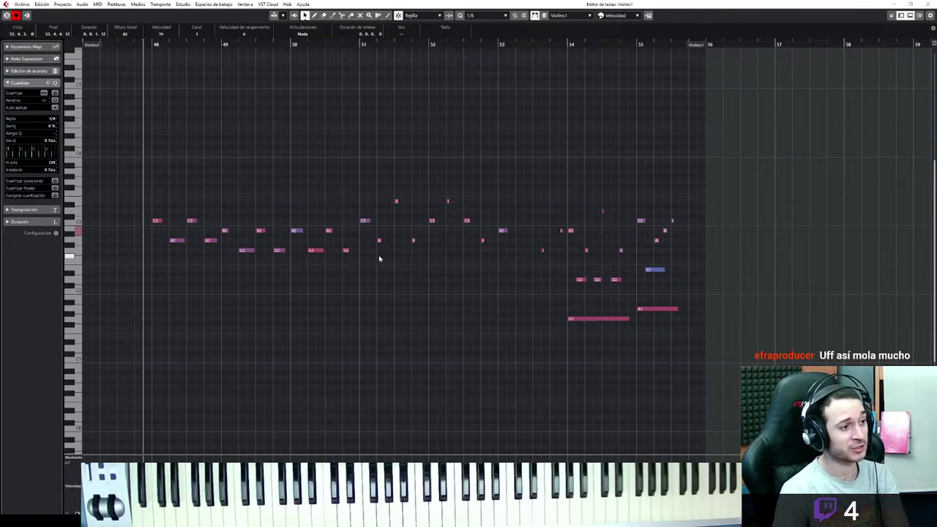
{"action": "left_click_drag", "start_coordinate": [377, 253], "coordinate": [212, 250]}
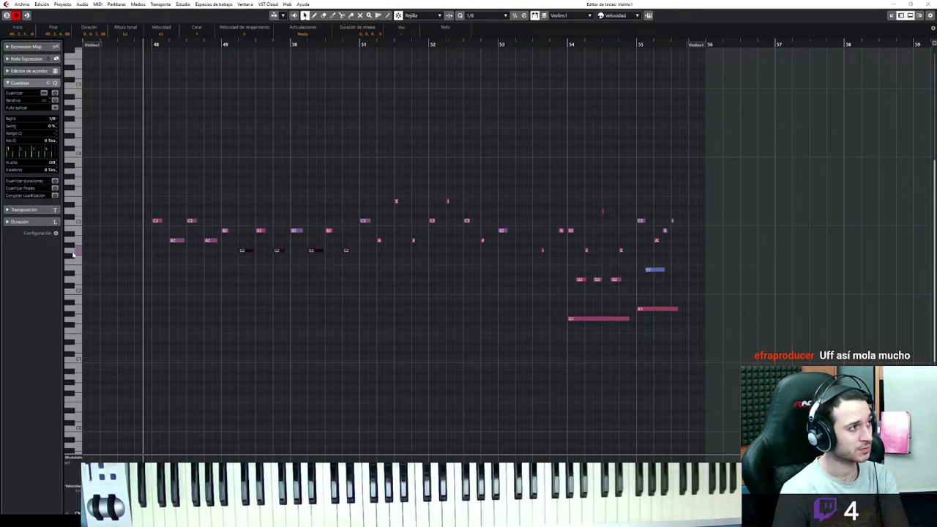
Replace the Violins1 pizzicato part at bar 47 with a copy of the edited Basses part, and delete that part from Basses.
{"action": "left_click", "coordinate": [890, 15]}
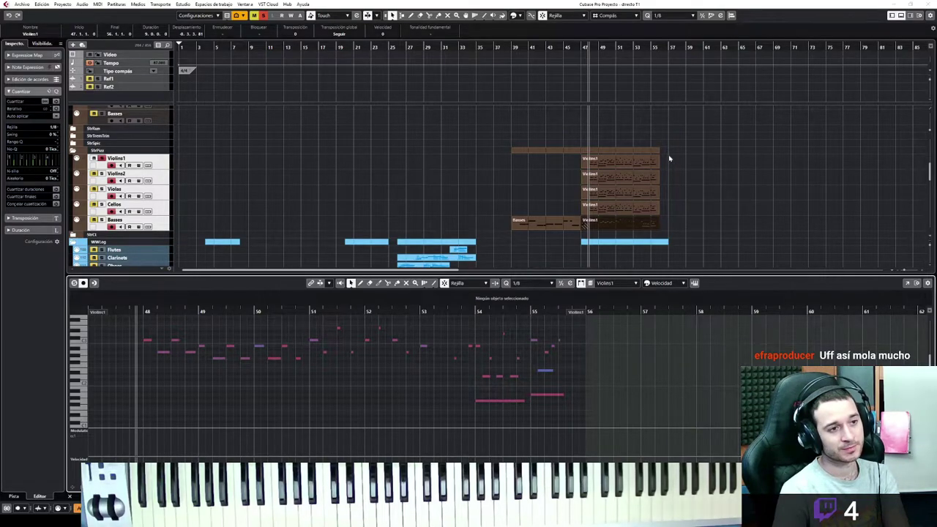
{"action": "left_click", "coordinate": [629, 164]}
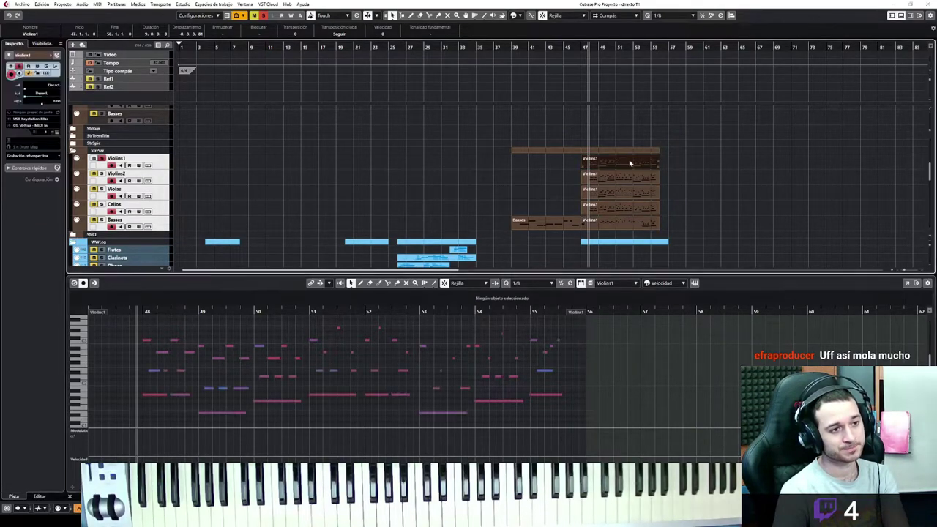
{"action": "key", "text": "Delete"}
{"action": "left_click_drag", "start_coordinate": [617, 220], "coordinate": [615, 163]}
{"action": "left_click", "coordinate": [623, 226]}
{"action": "key", "text": "Delete"}
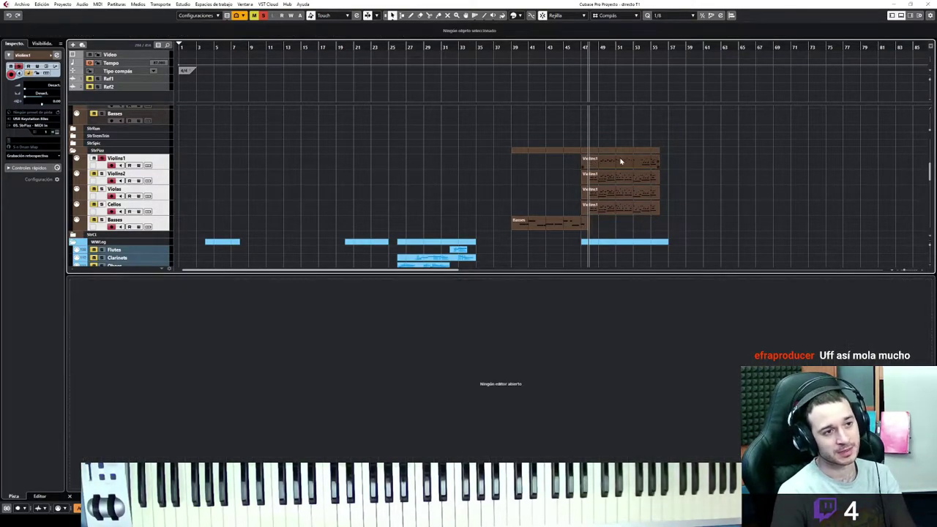
Open the new Violins1 pizzicato part in the Key Editor and play it back.
{"action": "double_click", "coordinate": [620, 161]}
{"action": "key", "text": "space"}
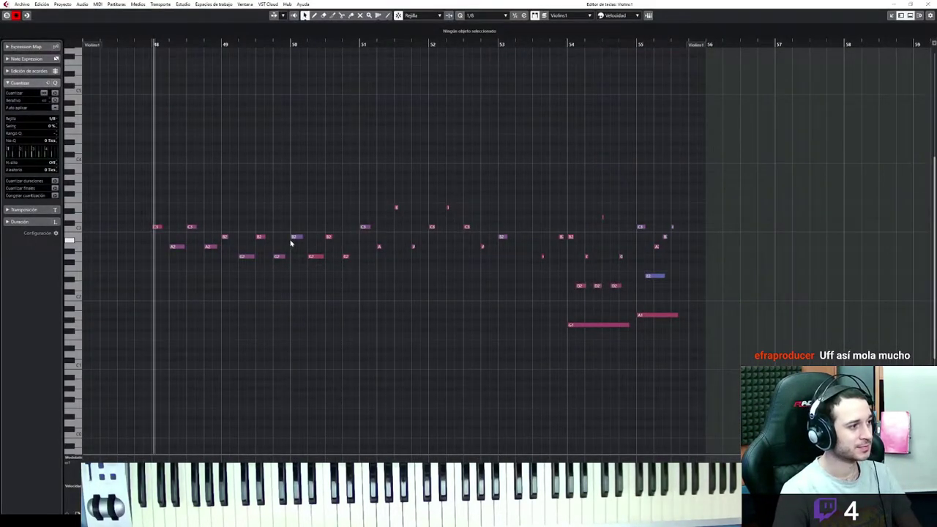
{"action": "key", "text": "space"}
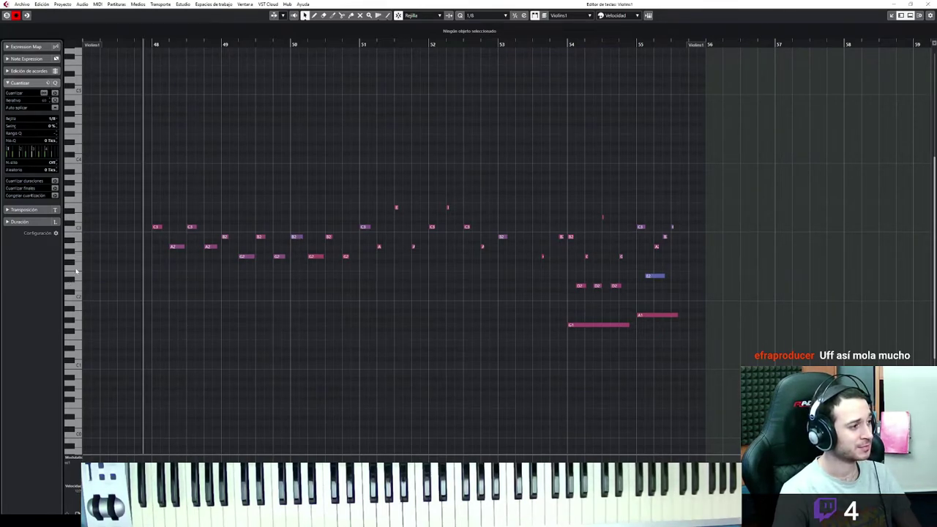
{"action": "key", "text": "space"}
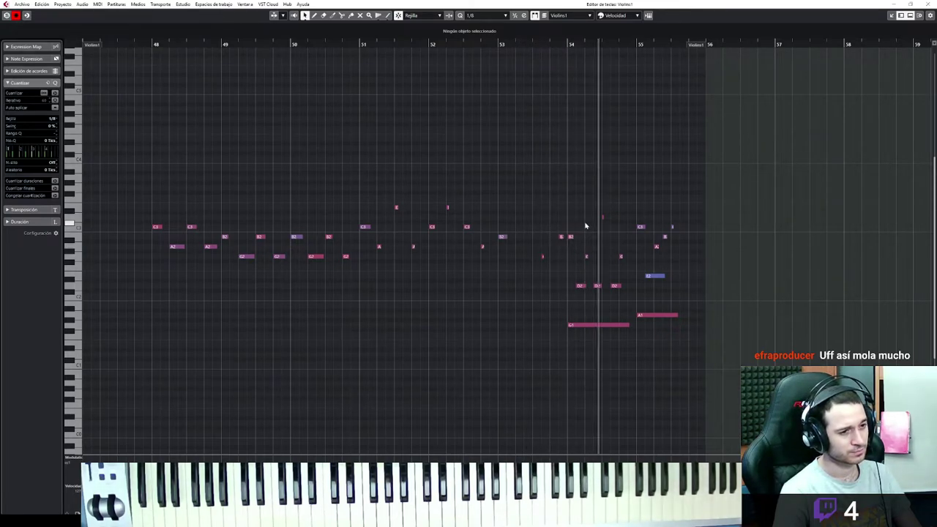
Delete the remaining bass and middle-voice notes in bars 54 and 55 of the Violins1 pizzicato part, keeping only the upper line.
{"action": "key", "text": "space"}
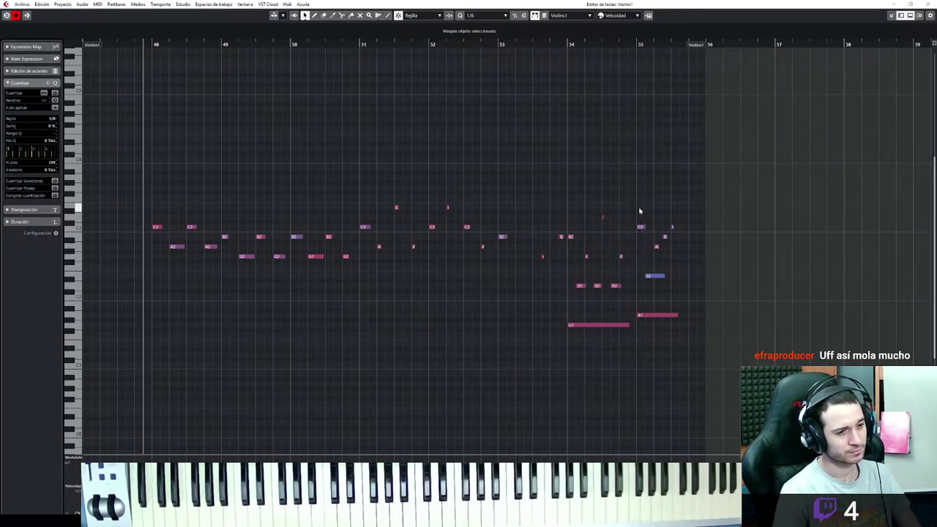
{"action": "left_click", "coordinate": [564, 44]}
{"action": "key", "text": "space"}
{"action": "left_click_drag", "start_coordinate": [626, 277], "coordinate": [569, 335]}
{"action": "key", "text": "Delete"}
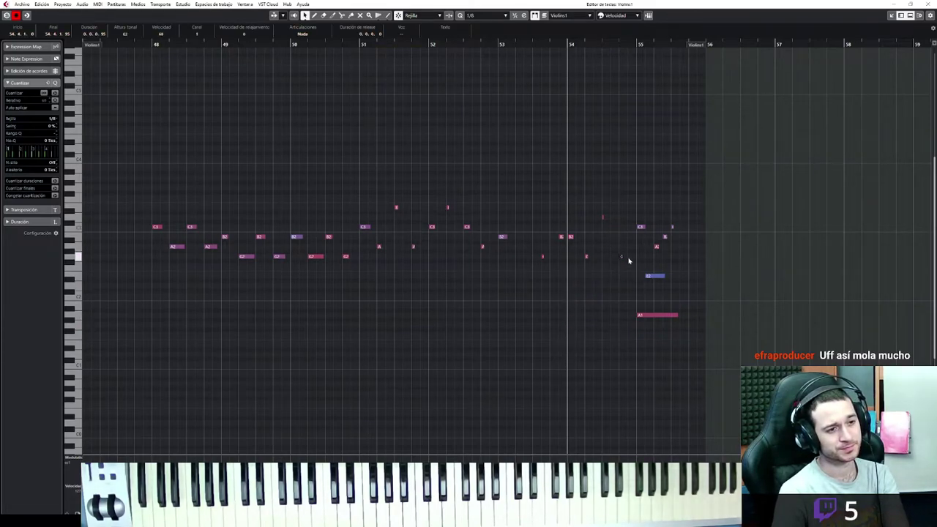
{"action": "left_click_drag", "start_coordinate": [687, 267], "coordinate": [641, 338]}
{"action": "key", "text": "Delete"}
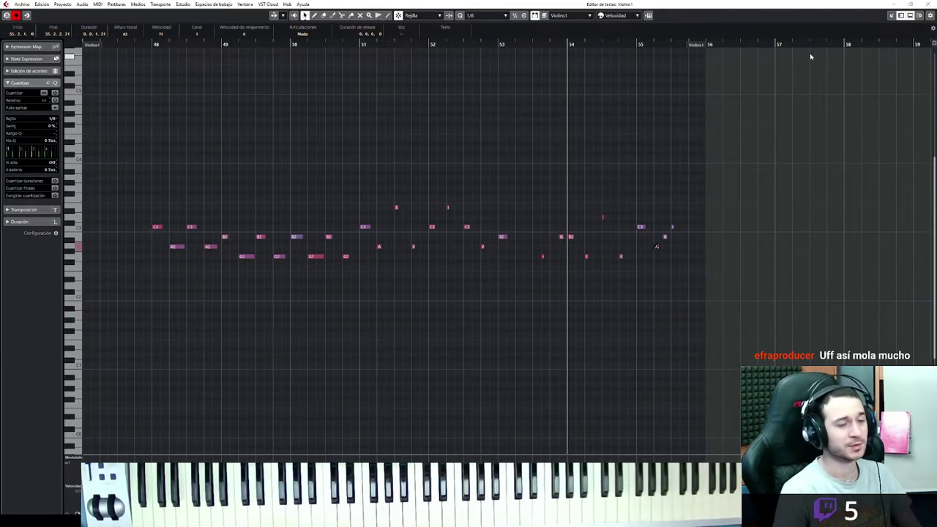
Replace the Violins2 pizzicato part at bar 47 with a copy of the edited Violins1 part.
{"action": "left_click", "coordinate": [893, 16]}
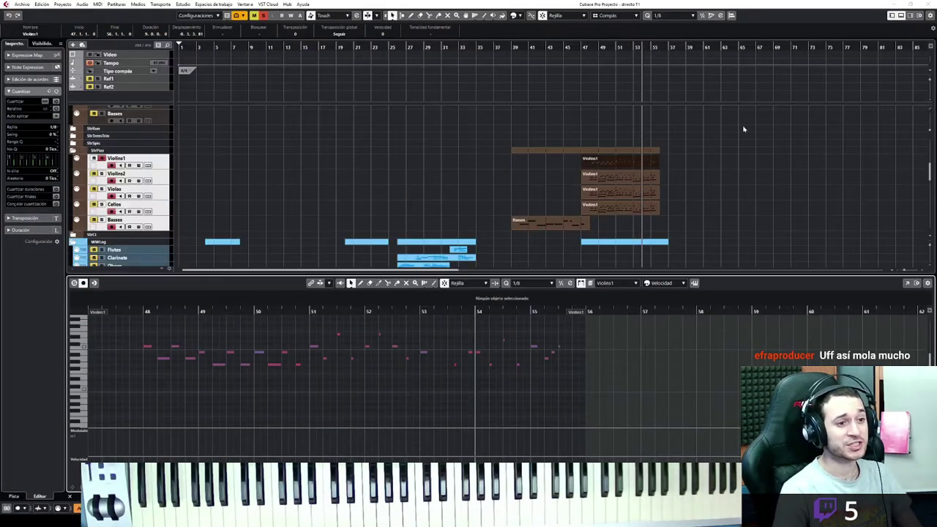
{"action": "left_click", "coordinate": [628, 172]}
{"action": "key", "text": "Delete"}
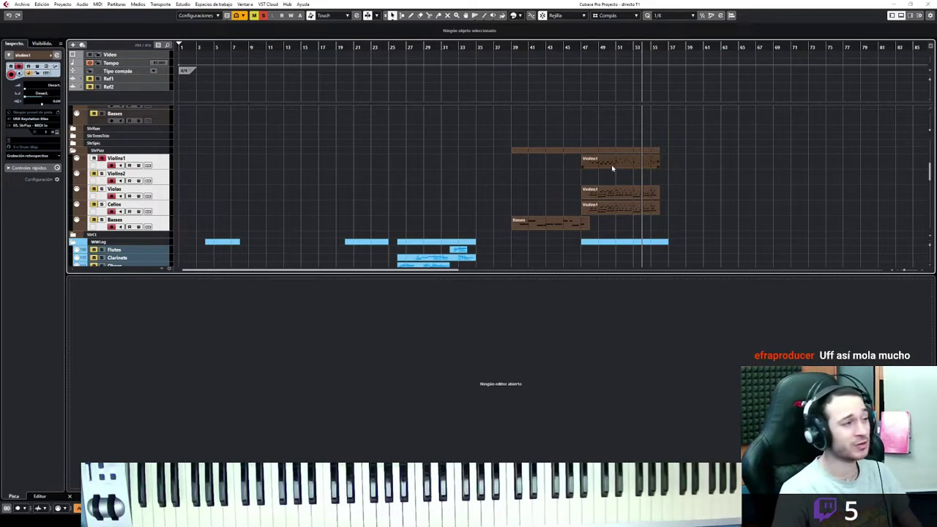
{"action": "left_click_drag", "start_coordinate": [610, 165], "coordinate": [613, 180]}
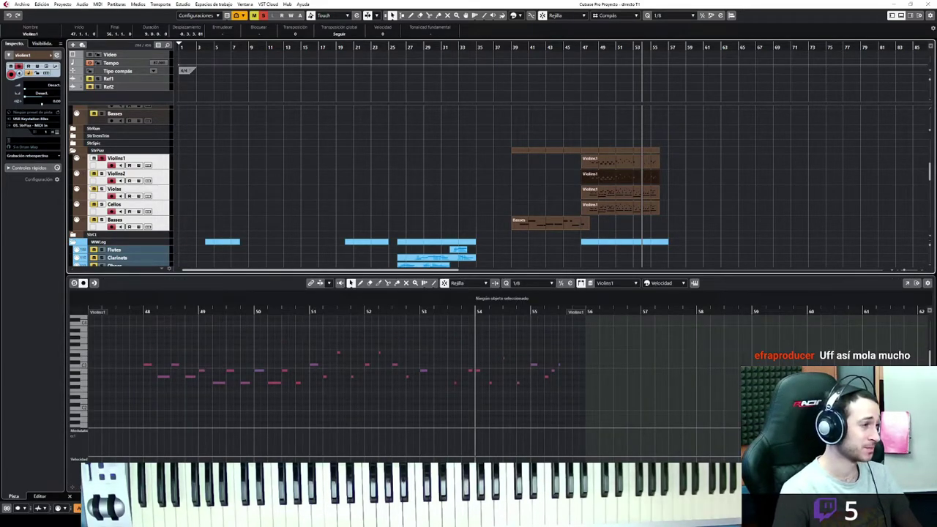
Split the Violins1 pizzicato part at bar 52 and delete its first section, from bar 47 to 52.
{"action": "key", "text": "3"}
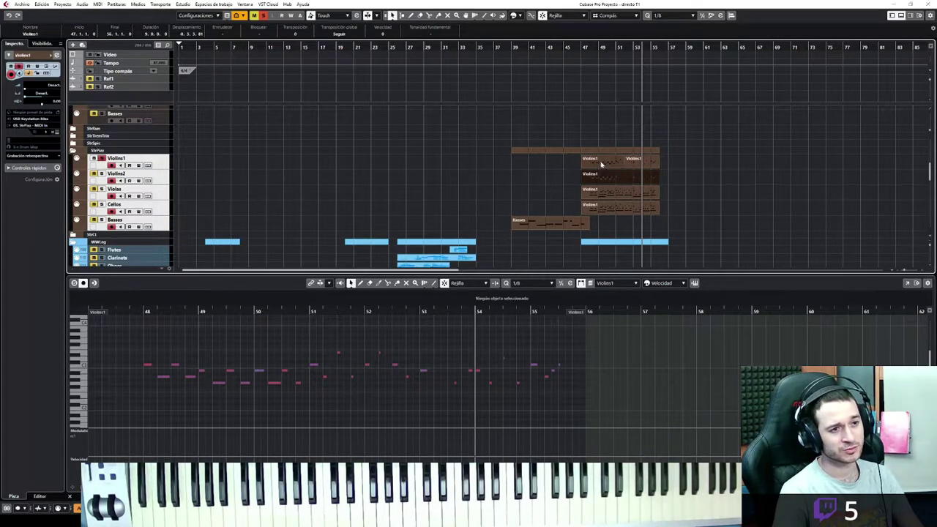
{"action": "left_click", "coordinate": [625, 167]}
{"action": "left_click", "coordinate": [617, 46]}
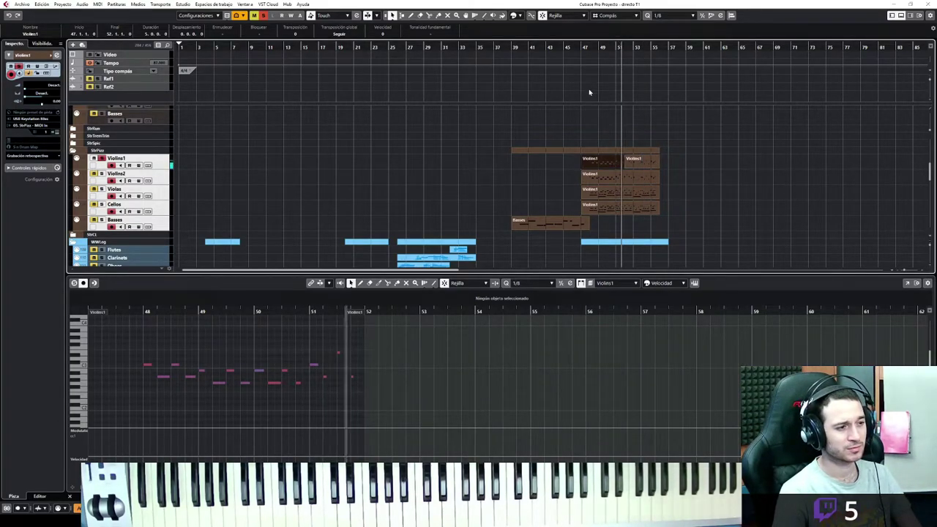
{"action": "key", "text": "space"}
{"action": "key", "text": "Delete"}
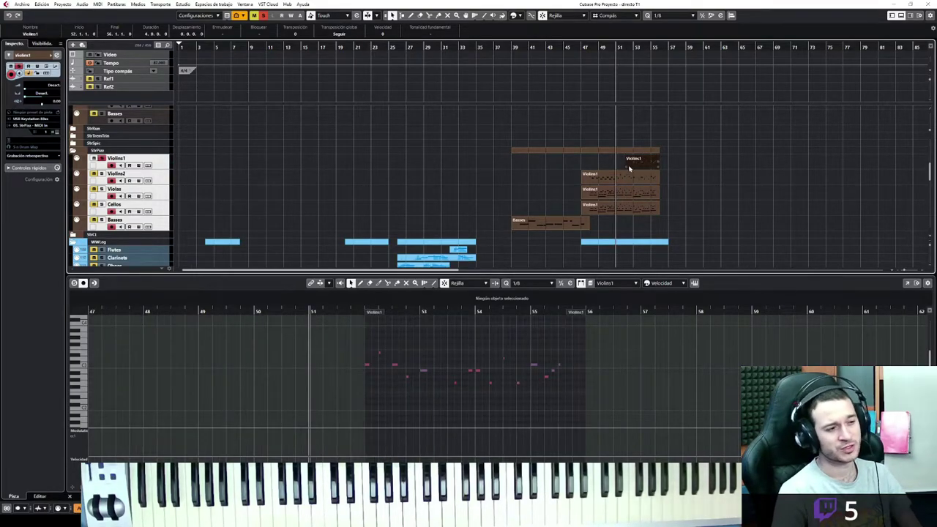
{"action": "key", "text": "ctrl+z"}
{"action": "key", "text": "space"}
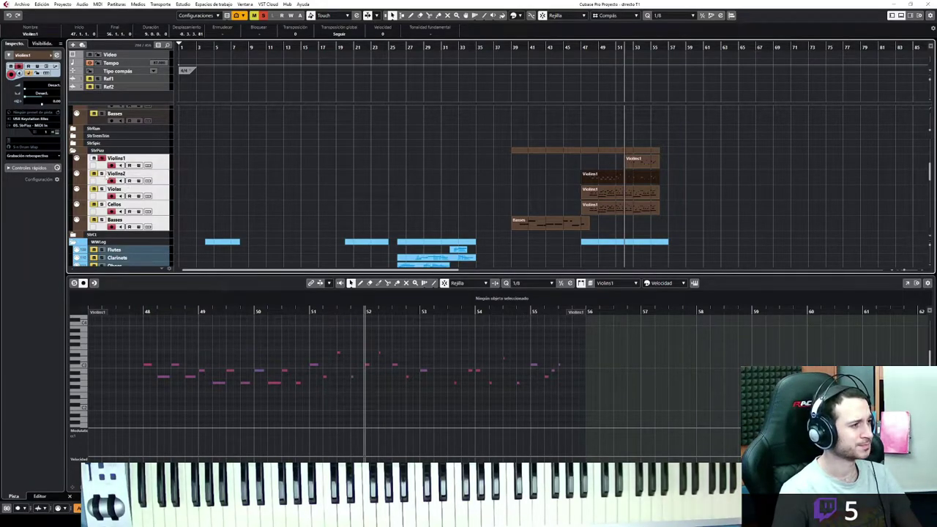
Open the remaining Violins1 part in the Key Editor and raise its bar 52 notes to an alternating E3 and A3 pattern.
{"action": "double_click", "coordinate": [632, 163]}
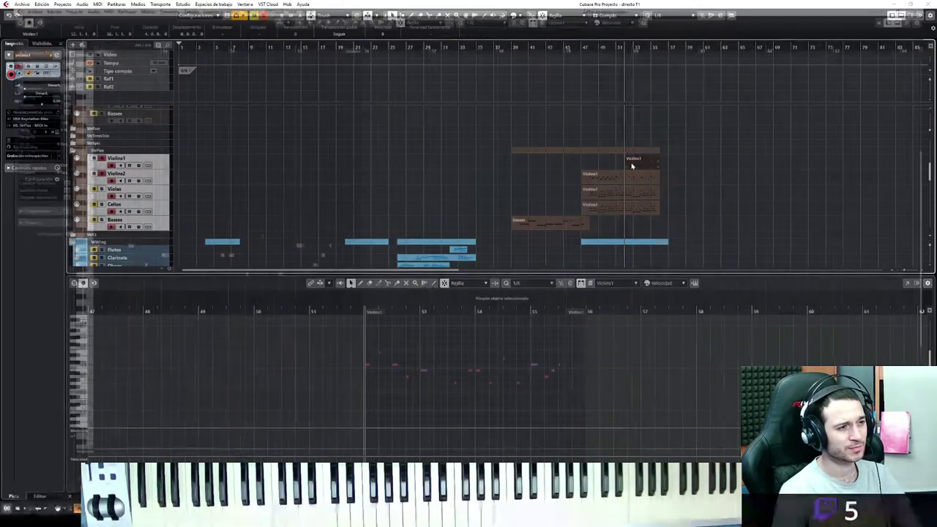
{"action": "left_click", "coordinate": [514, 245]}
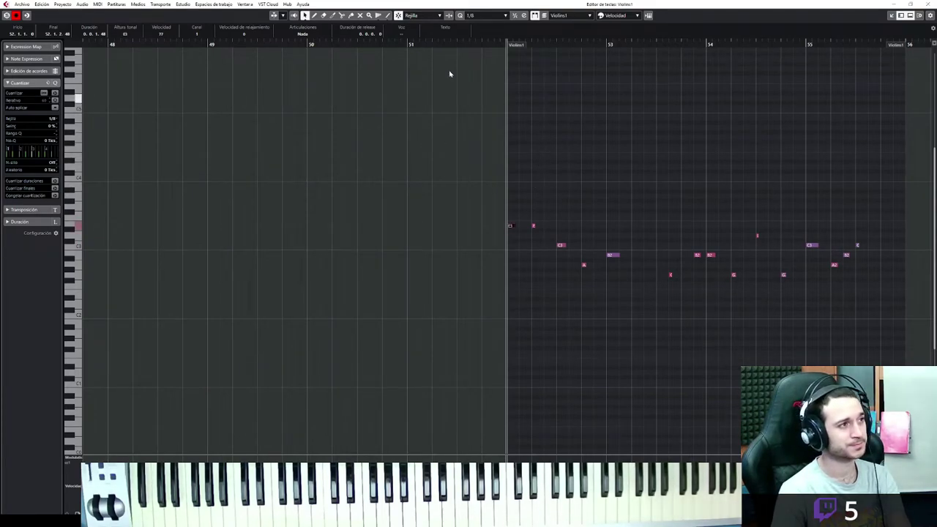
{"action": "left_click_drag", "start_coordinate": [561, 185], "coordinate": [579, 283]}
{"action": "key", "text": "Up"}
{"action": "key", "text": "Up"}
{"action": "key", "text": "Up"}
{"action": "key", "text": "Up"}
{"action": "key", "text": "Up"}
{"action": "key", "text": "Up"}
{"action": "key", "text": "Up"}
{"action": "key", "text": "Up"}
{"action": "key", "text": "Up"}
{"action": "key", "text": "Up"}
{"action": "key", "text": "Up"}
{"action": "key", "text": "Up"}
{"action": "key", "text": "Up"}
Raise the bar 53 notes to E3, G3 and E3, and the first note of bar 54 to G3.
{"action": "left_click_drag", "start_coordinate": [624, 240], "coordinate": [609, 270]}
{"action": "key", "text": "Up"}
{"action": "key", "text": "Up"}
{"action": "key", "text": "Up"}
{"action": "key", "text": "Up"}
{"action": "key", "text": "Up"}
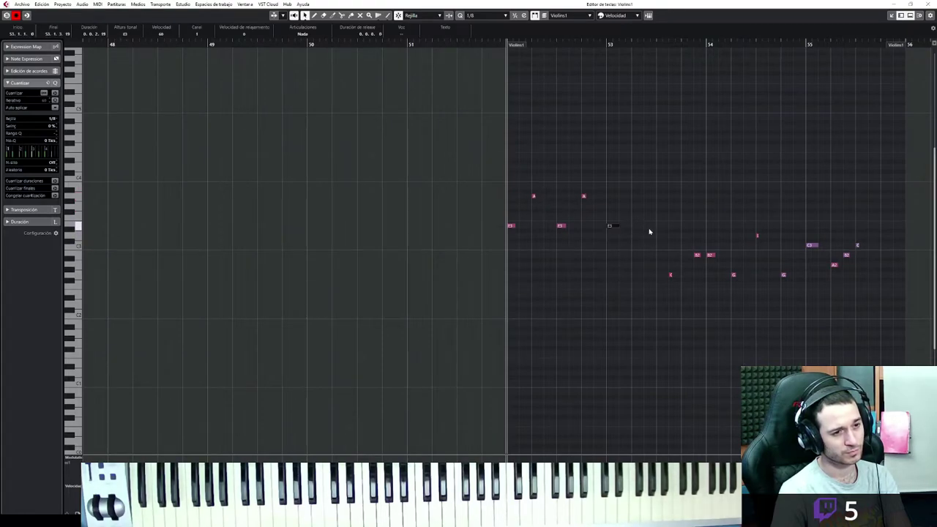
{"action": "left_click_drag", "start_coordinate": [669, 264], "coordinate": [675, 291]}
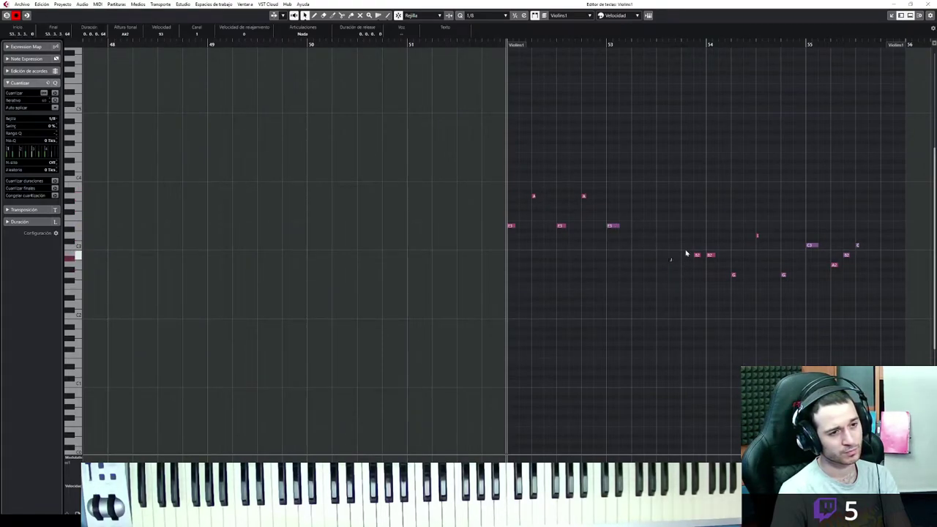
{"action": "left_click_drag", "start_coordinate": [694, 238], "coordinate": [729, 290]}
{"action": "key", "text": "Up"}
{"action": "key", "text": "Up"}
{"action": "key", "text": "Up"}
{"action": "key", "text": "Up"}
{"action": "key", "text": "Up"}
{"action": "key", "text": "Up"}
{"action": "key", "text": "Up"}
{"action": "key", "text": "Up"}
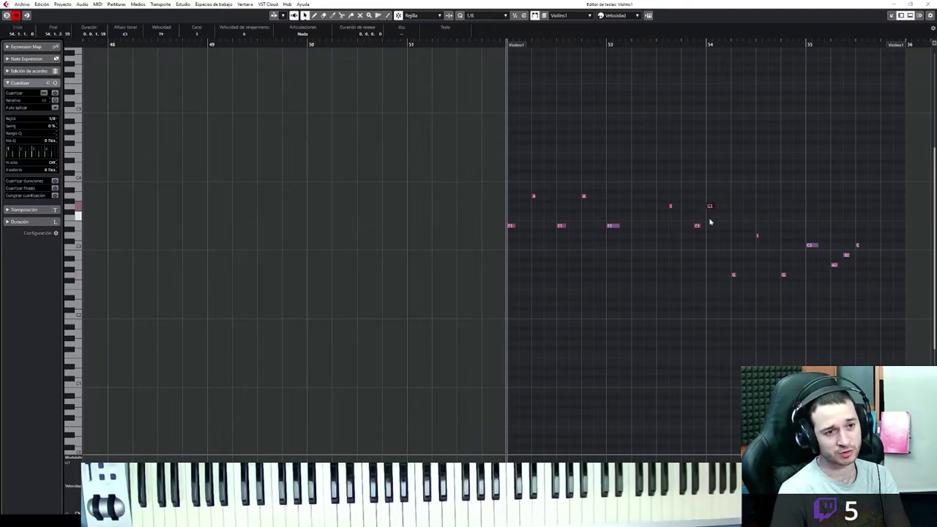
Raise the other three notes of bar 54 to B3, G3 and D3.
{"action": "key", "text": "Up"}
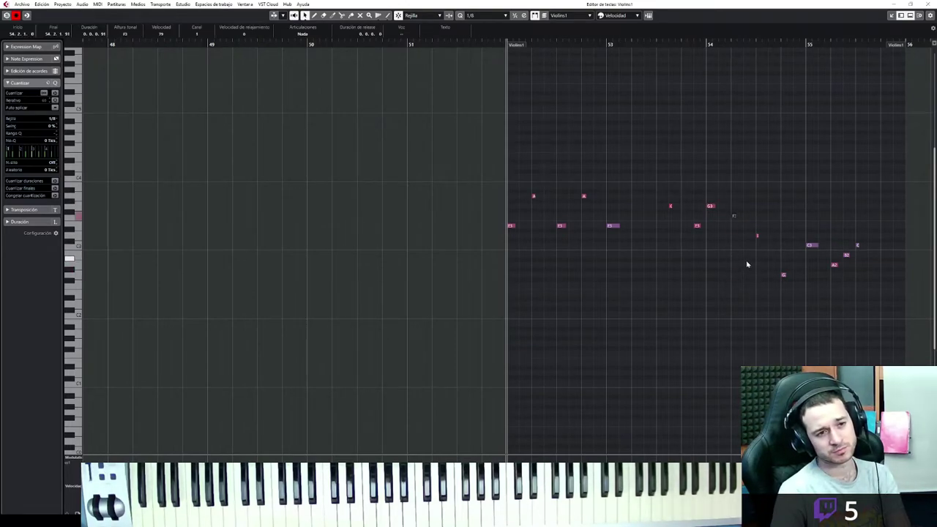
{"action": "key", "text": "Up"}
{"action": "key", "text": "Up"}
{"action": "key", "text": "Up"}
{"action": "left_click_drag", "start_coordinate": [776, 222], "coordinate": [779, 289]}
{"action": "key", "text": "Up"}
{"action": "key", "text": "Up"}
{"action": "key", "text": "Up"}
{"action": "key", "text": "Up"}
{"action": "key", "text": "Up"}
Raise the bar 55 notes to E3, A3, B3 and C4, and play back the Violins1 line from bar 52.
{"action": "left_click_drag", "start_coordinate": [808, 232], "coordinate": [814, 255]}
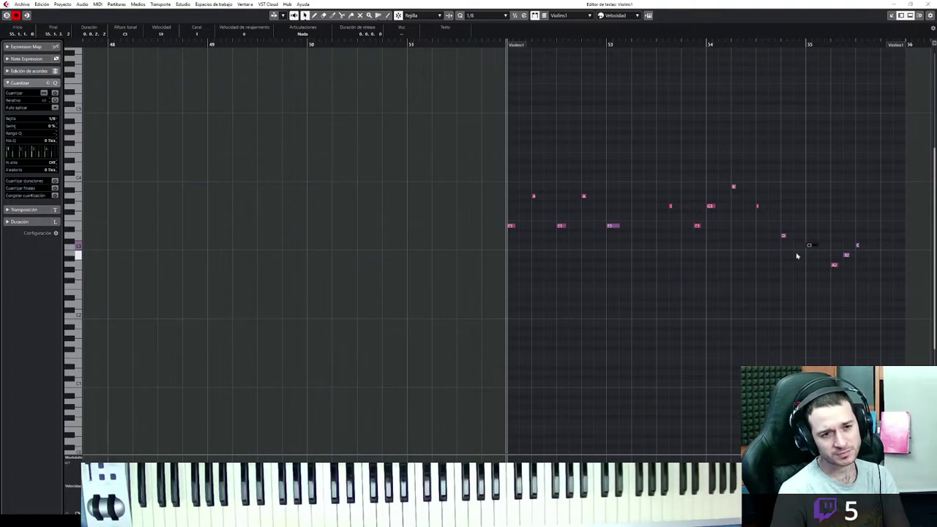
{"action": "key", "text": "Up"}
{"action": "key", "text": "Up"}
{"action": "key", "text": "Up"}
{"action": "key", "text": "Up"}
{"action": "left_click_drag", "start_coordinate": [833, 249], "coordinate": [839, 276]}
{"action": "key", "text": "Up"}
{"action": "key", "text": "Up"}
{"action": "key", "text": "Up"}
{"action": "key", "text": "Up"}
{"action": "key", "text": "Up"}
{"action": "key", "text": "Up"}
{"action": "key", "text": "Up"}
{"action": "key", "text": "Up"}
{"action": "key", "text": "Up"}
{"action": "key", "text": "Up"}
{"action": "key", "text": "Up"}
{"action": "key", "text": "Up"}
{"action": "left_click_drag", "start_coordinate": [843, 247], "coordinate": [851, 266]}
{"action": "key", "text": "Up"}
{"action": "key", "text": "Up"}
{"action": "key", "text": "Up"}
{"action": "key", "text": "Up"}
{"action": "key", "text": "Up"}
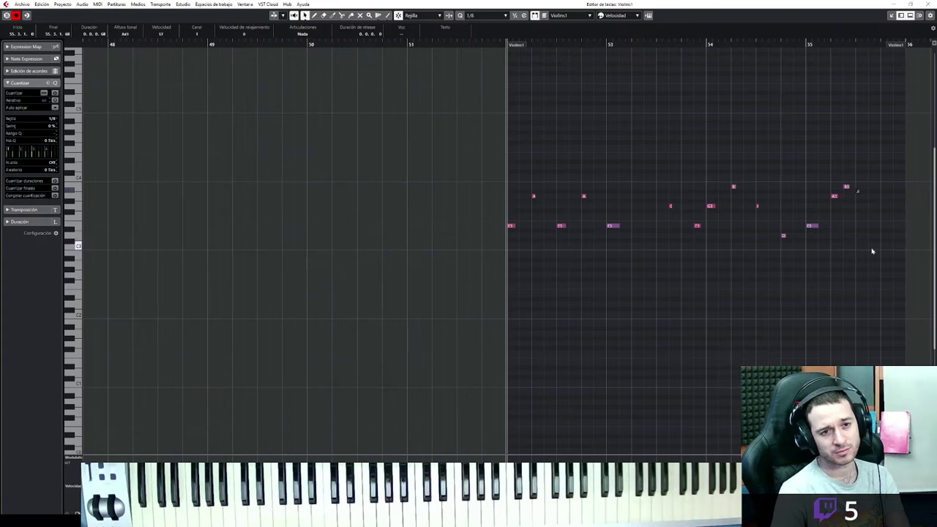
{"action": "key", "text": "space"}
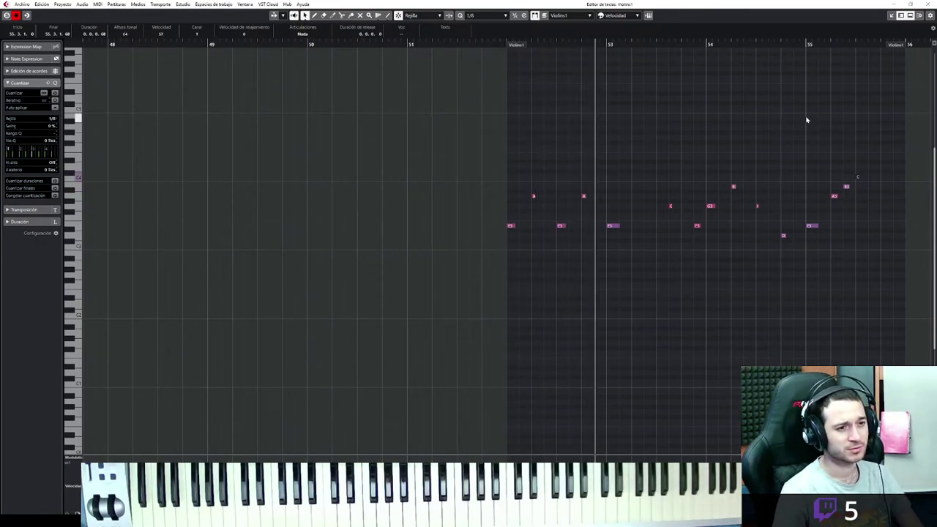
{"action": "key", "text": "space"}
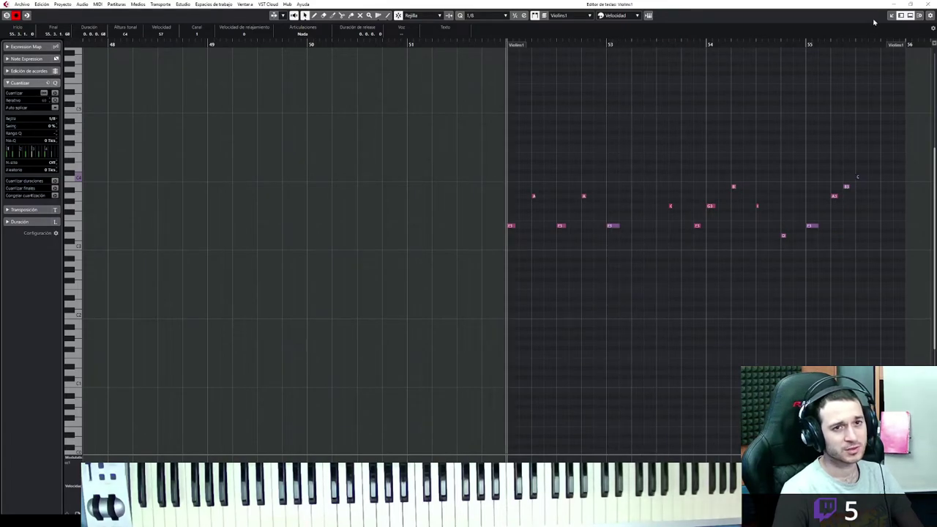
{"action": "left_click", "coordinate": [891, 17]}
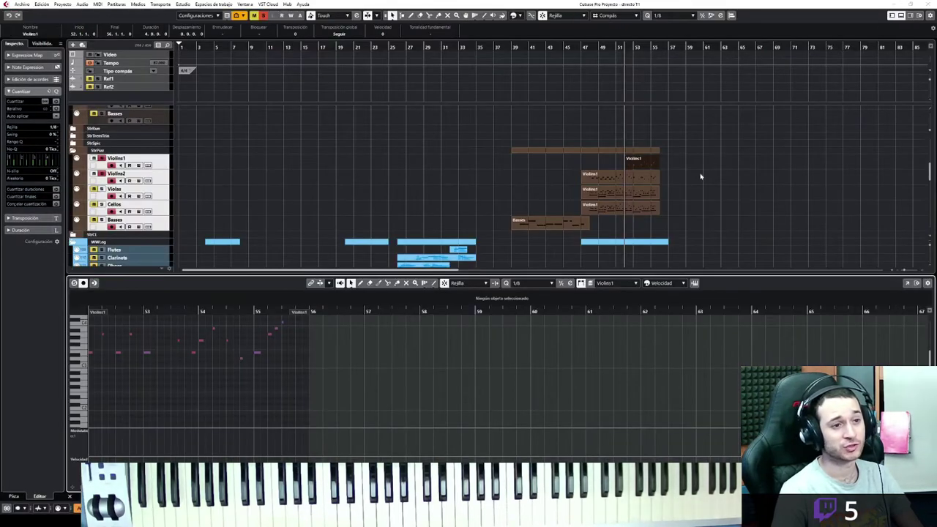
Open the Violins1 and Violins2 pizzicato parts together in the Key Editor and play both lines from bar 52.
{"action": "double_click", "coordinate": [620, 166]}
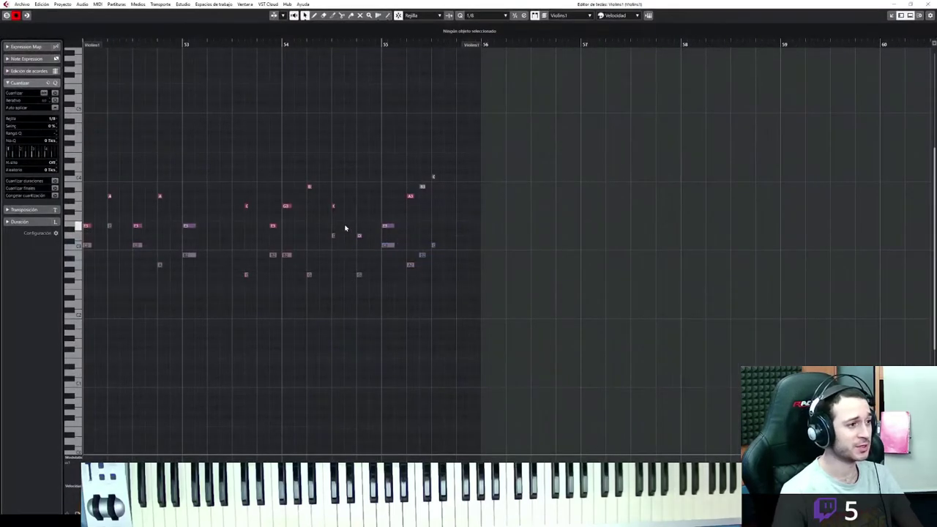
{"action": "key", "text": "g"}
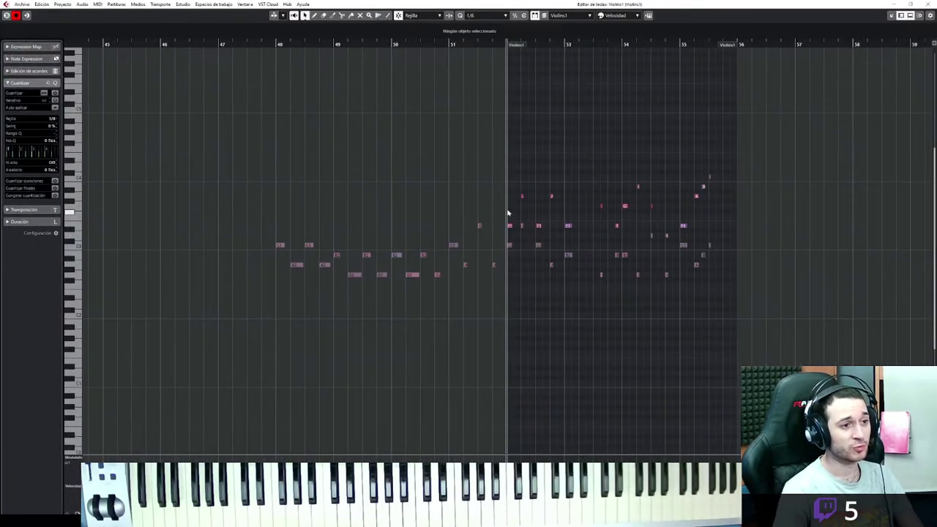
{"action": "key", "text": "h"}
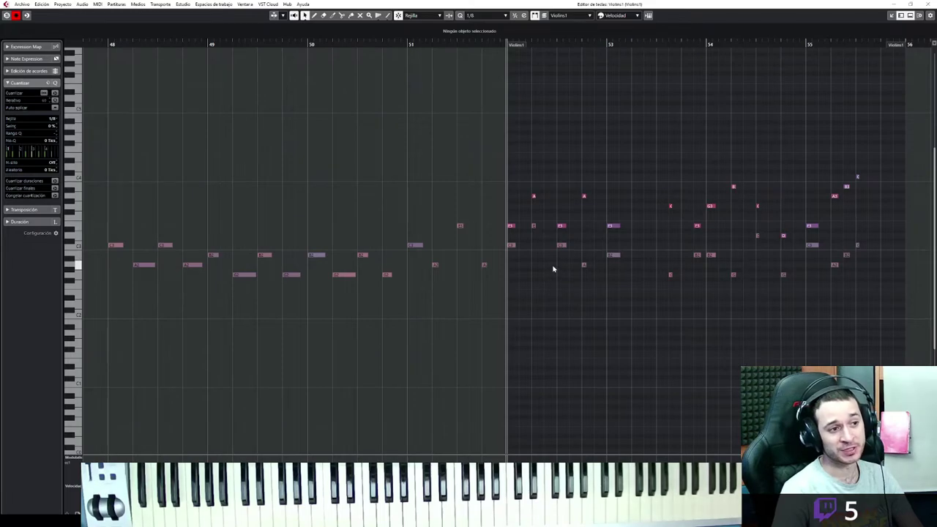
{"action": "key", "text": "space"}
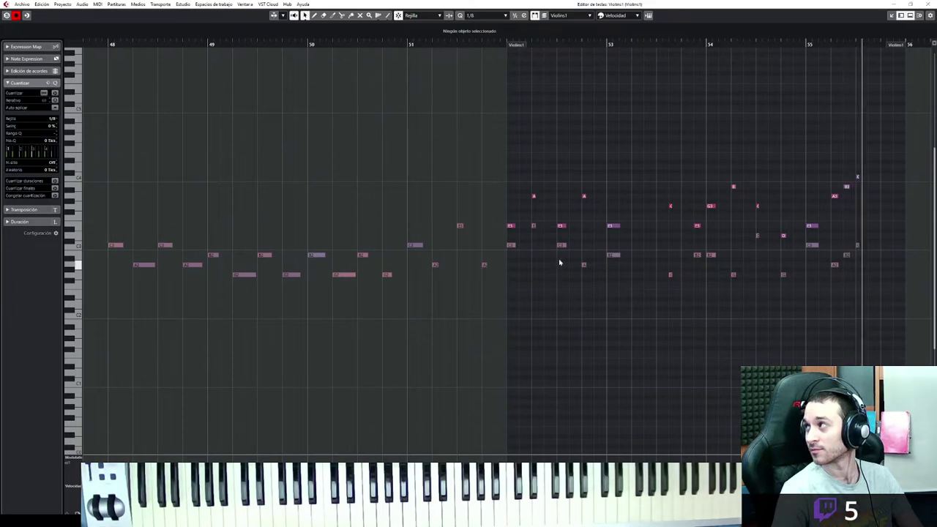
{"action": "key", "text": "space"}
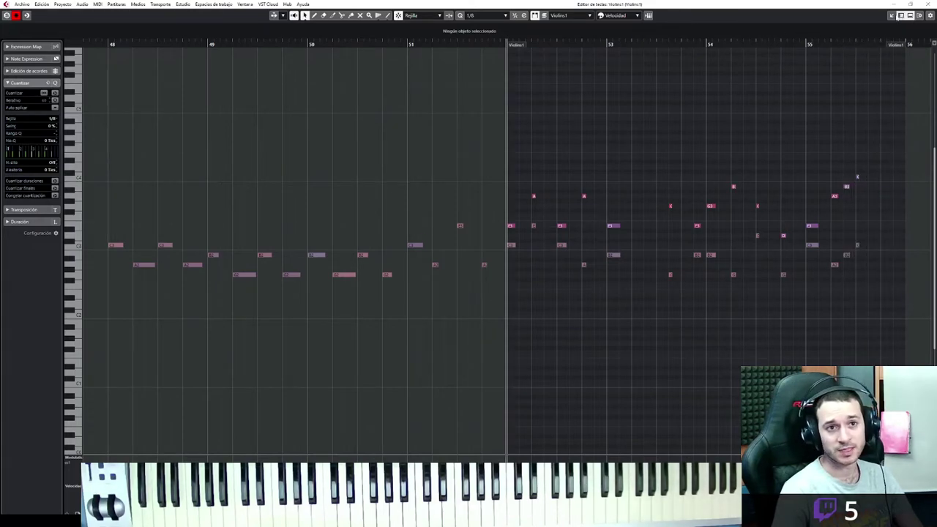
{"action": "left_click", "coordinate": [893, 16]}
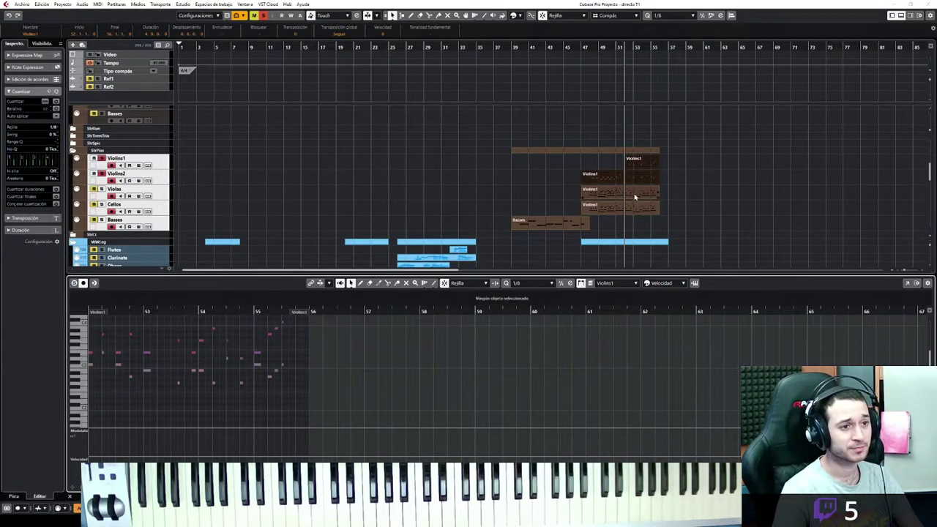
Open the Violas pizzicato part in the Key Editor and play it from bar 48.
{"action": "left_click", "coordinate": [597, 55]}
{"action": "left_click", "coordinate": [587, 49]}
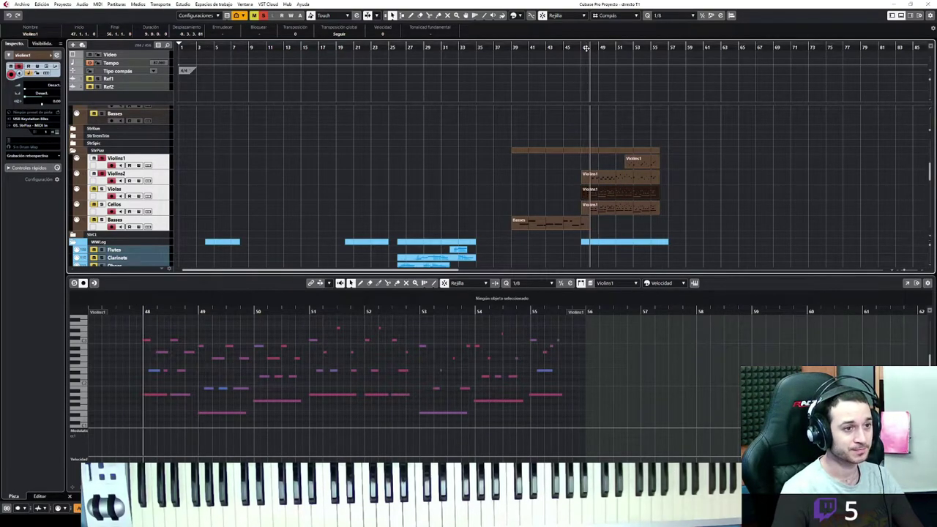
{"action": "key", "text": "ctrl+e"}
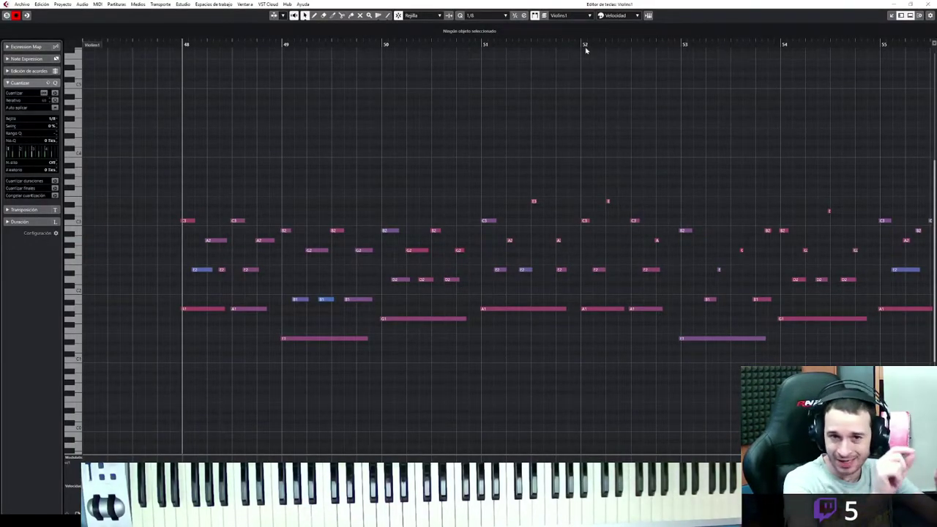
{"action": "key", "text": "space"}
{"action": "key", "text": "space"}
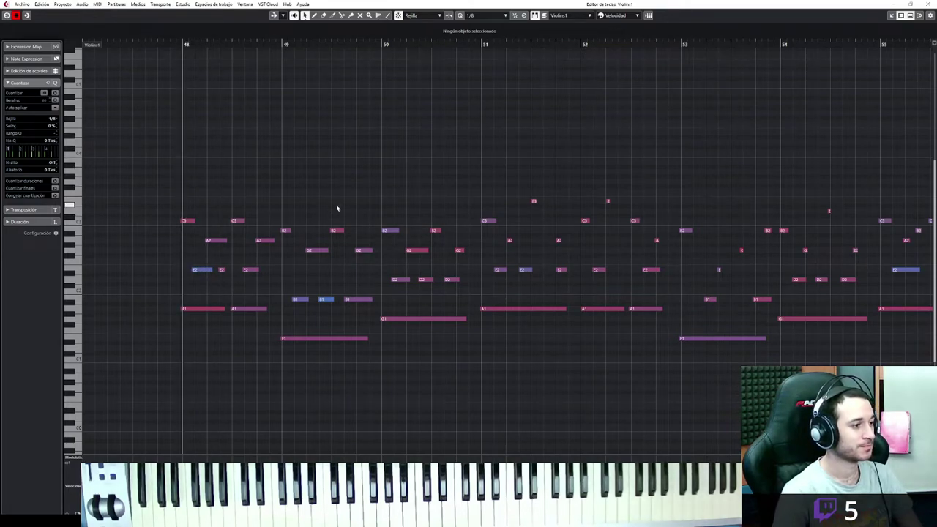
Delete the upper-line notes from bar 48 to 55 in the Violas part, leaving the middle and bass voices.
{"action": "key", "text": "g"}
{"action": "key", "text": "g"}
{"action": "key", "text": "g"}
{"action": "key", "text": "g"}
{"action": "key", "text": "g"}
{"action": "key", "text": "g"}
{"action": "left_click_drag", "start_coordinate": [817, 174], "coordinate": [462, 386]}
{"action": "key", "text": "h"}
{"action": "key", "text": "h"}
{"action": "key", "text": "h"}
{"action": "key", "text": "h"}
{"action": "key", "text": "h"}
{"action": "key", "text": "h"}
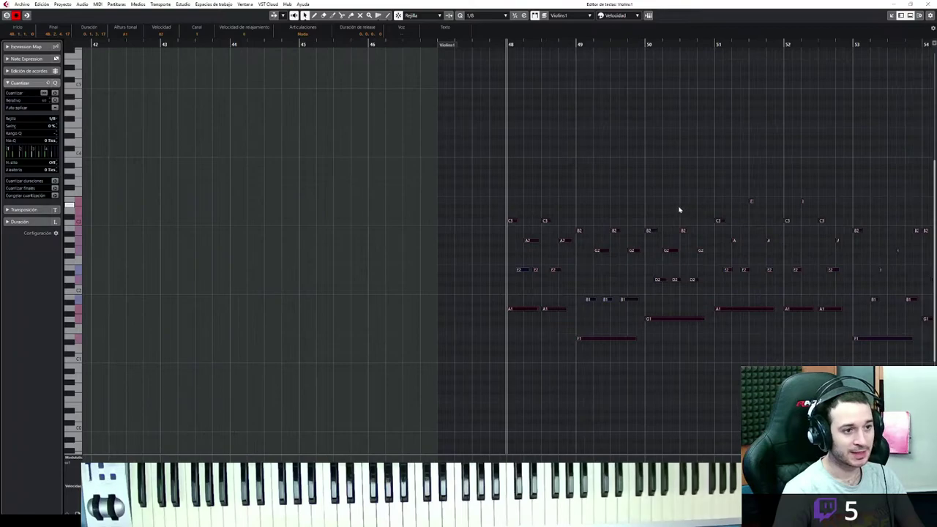
{"action": "scroll", "coordinate": [447, 150], "scroll_direction": "right", "scroll_amount": 3}
{"action": "left_click_drag", "start_coordinate": [219, 183], "coordinate": [573, 266]}
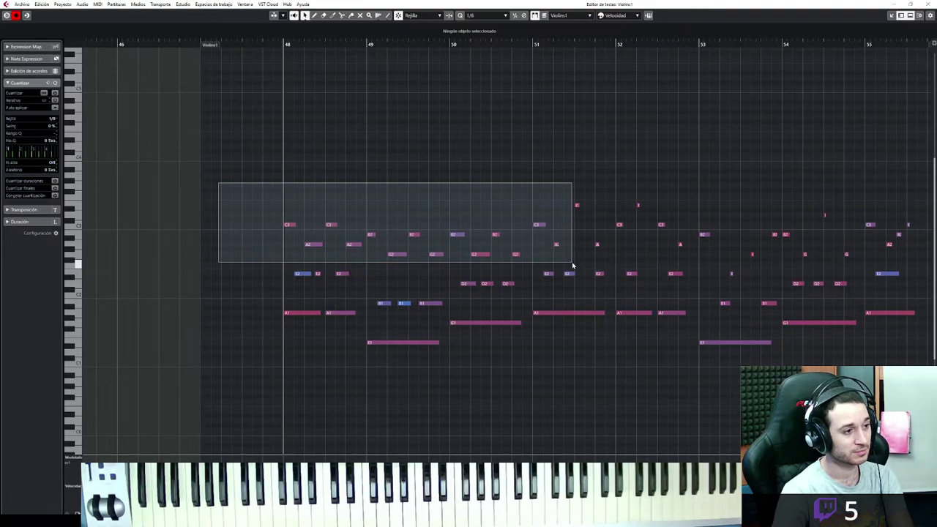
{"action": "left_click_drag", "start_coordinate": [572, 265], "coordinate": [572, 266]}
{"action": "key", "text": "Delete"}
{"action": "left_click_drag", "start_coordinate": [560, 187], "coordinate": [697, 250]}
{"action": "scroll", "coordinate": [728, 249], "scroll_direction": "right", "scroll_amount": 5}
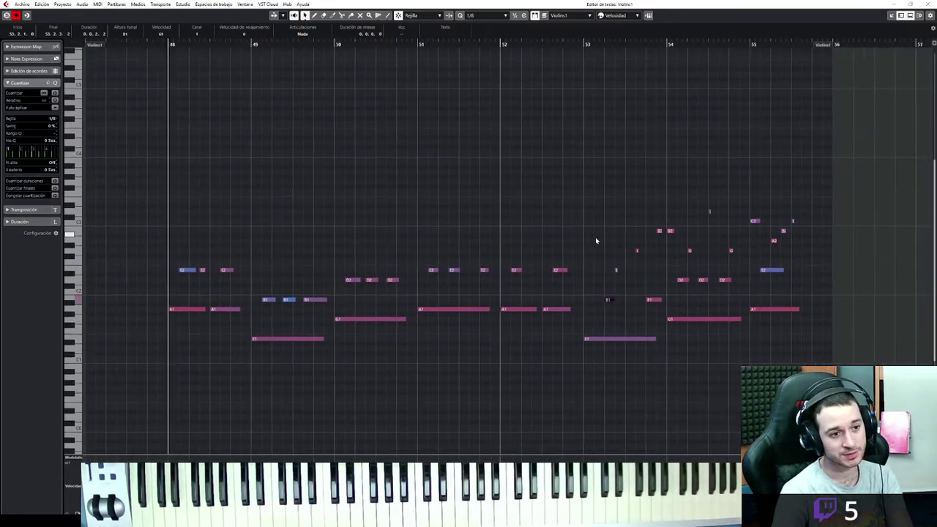
{"action": "left_click_drag", "start_coordinate": [473, 203], "coordinate": [709, 256]}
{"action": "key", "text": "Delete"}
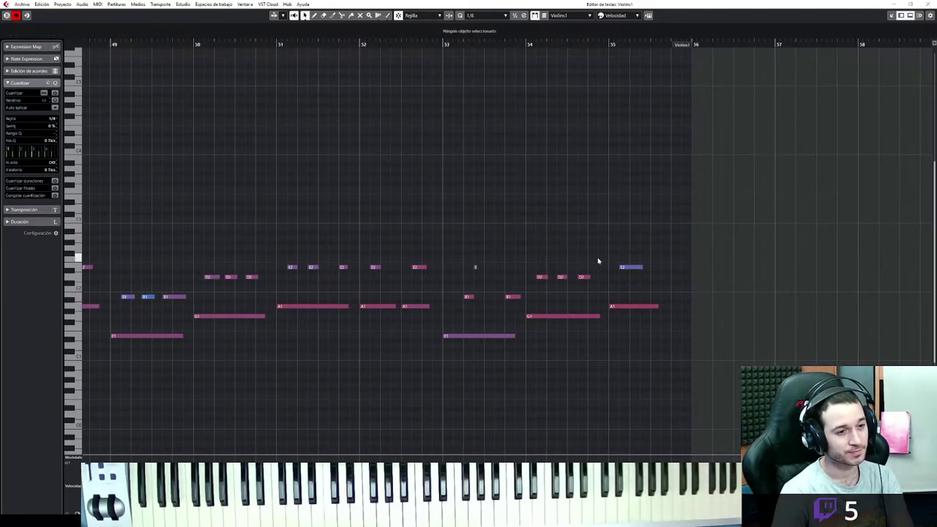
Delete the bass notes from bar 48 to 55 in the Violas part, leaving only the middle voice.
{"action": "scroll", "coordinate": [555, 218], "scroll_direction": "left", "scroll_amount": 3}
{"action": "scroll", "coordinate": [511, 234], "scroll_direction": "down", "scroll_amount": 1}
{"action": "left_click_drag", "start_coordinate": [211, 269], "coordinate": [270, 300]}
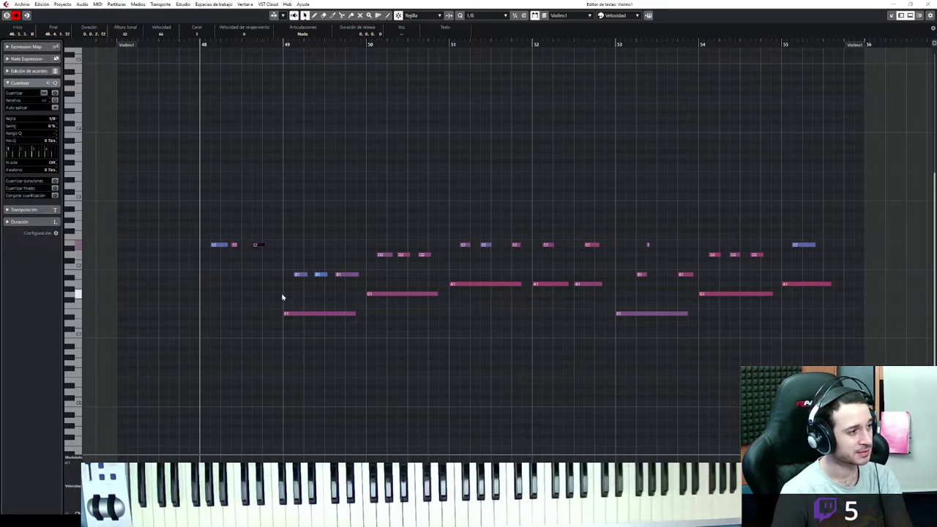
{"action": "left_click_drag", "start_coordinate": [286, 300], "coordinate": [391, 288]}
{"action": "key", "text": "Delete"}
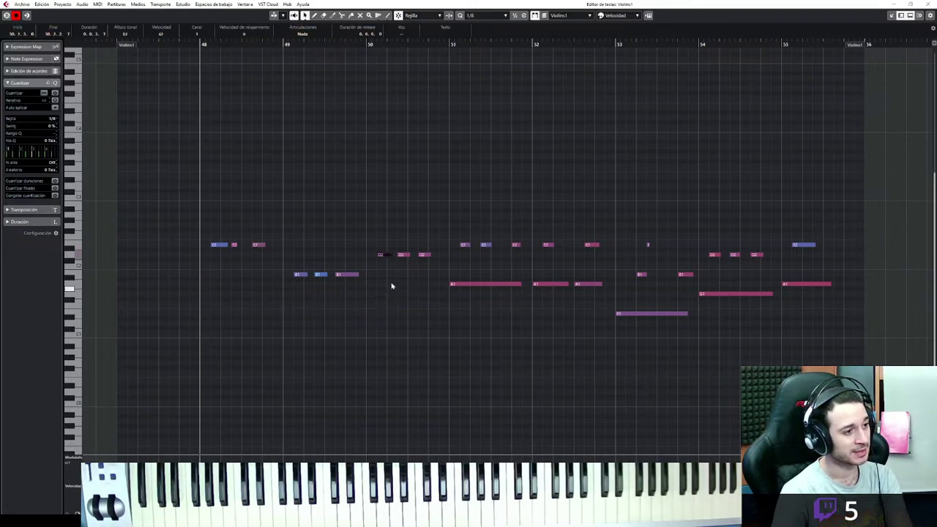
{"action": "left_click_drag", "start_coordinate": [455, 280], "coordinate": [746, 322]}
{"action": "key", "text": "Delete"}
{"action": "key", "text": "Delete"}
{"action": "left_click_drag", "start_coordinate": [732, 285], "coordinate": [745, 300]}
{"action": "key", "text": "Delete"}
{"action": "left_click_drag", "start_coordinate": [822, 296], "coordinate": [809, 283]}
{"action": "key", "text": "Delete"}
Solo the Violas track alongside the violins and play the pizzicato line from bar 48 to 55.
{"action": "key", "text": "space"}
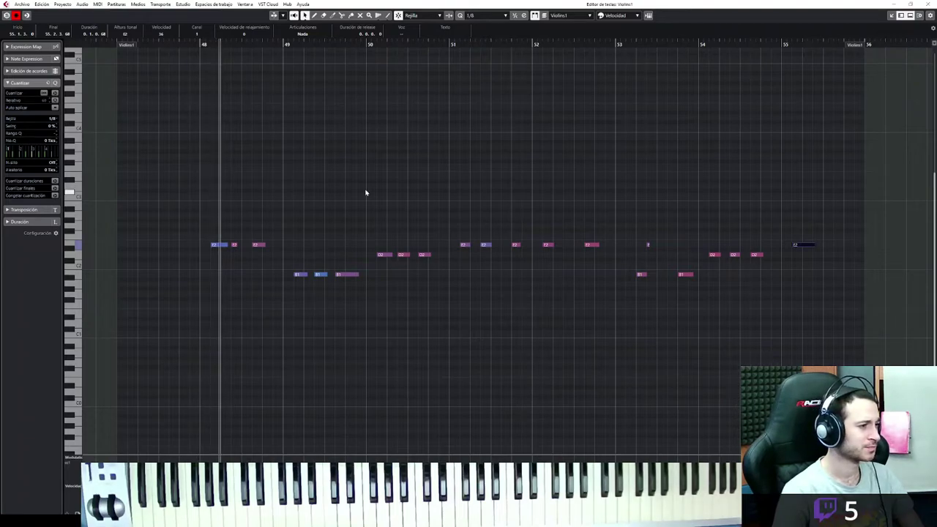
{"action": "key", "text": "space"}
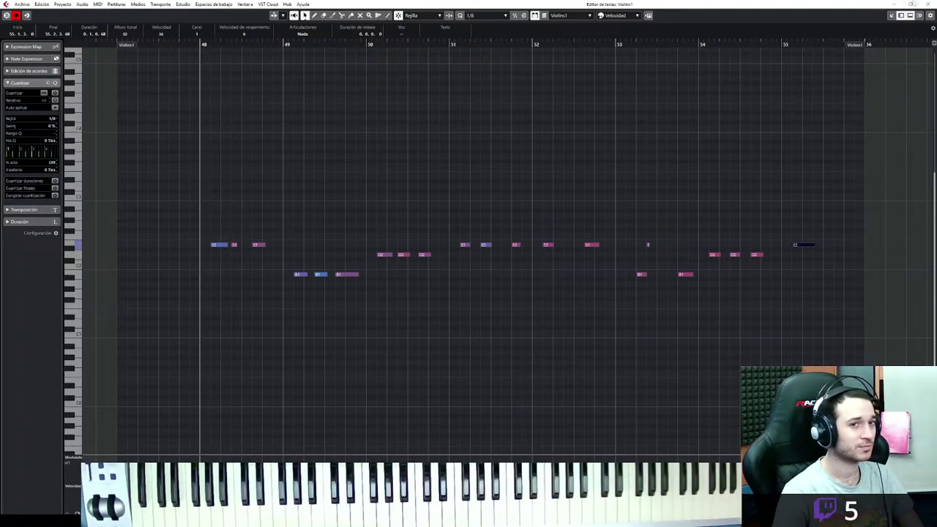
{"action": "left_click", "coordinate": [891, 18]}
{"action": "left_click", "coordinate": [102, 189]}
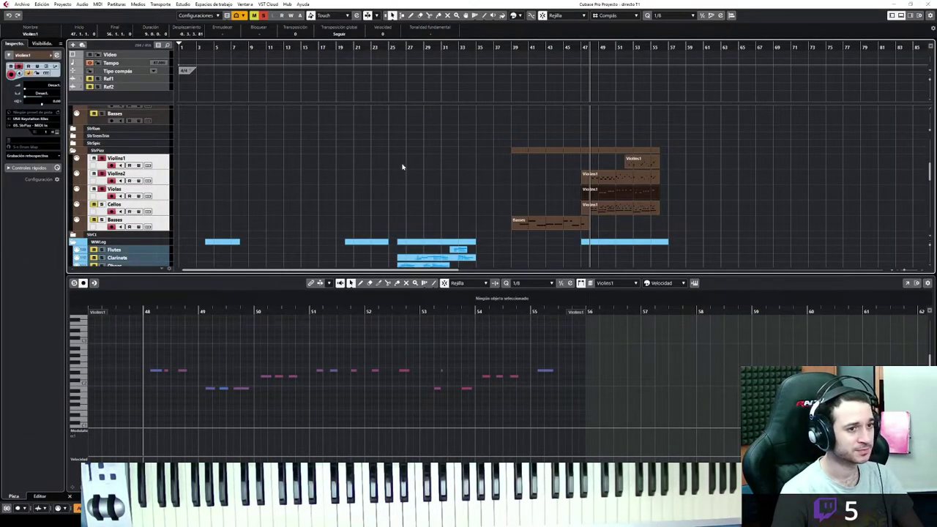
{"action": "key", "text": "Return"}
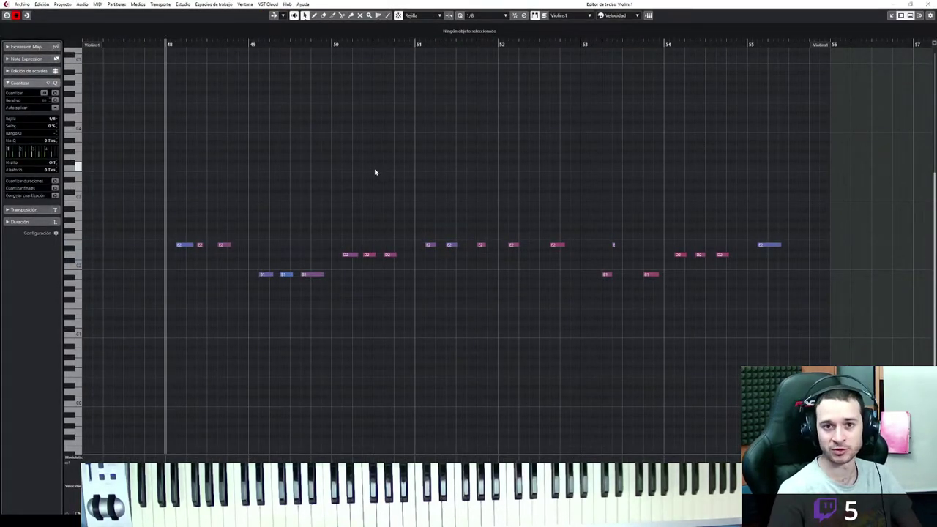
{"action": "key", "text": "space"}
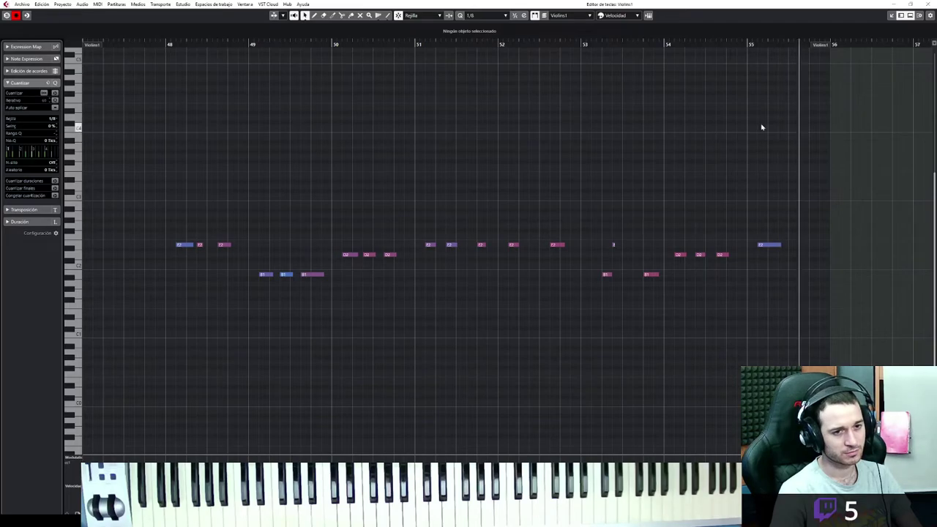
{"action": "key", "text": "space"}
{"action": "left_click", "coordinate": [892, 16]}
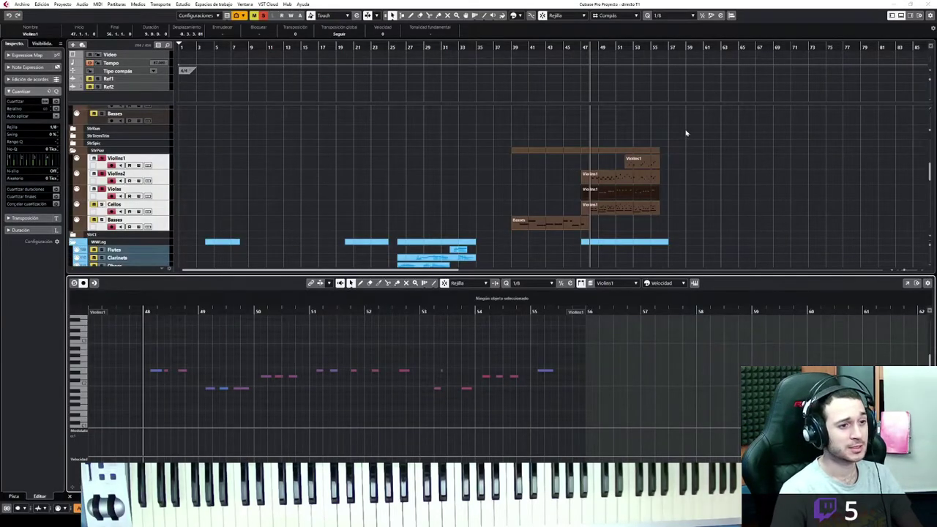
Delete every note above the bass line from bar 48 to 55 in the Cellos part and quantize the rest to 1/8.
{"action": "left_click", "coordinate": [622, 208]}
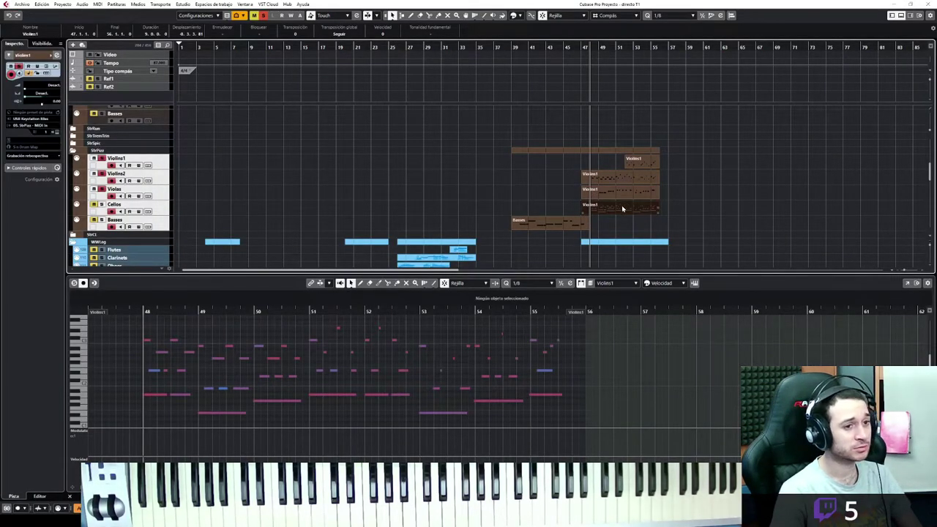
{"action": "double_click", "coordinate": [623, 208]}
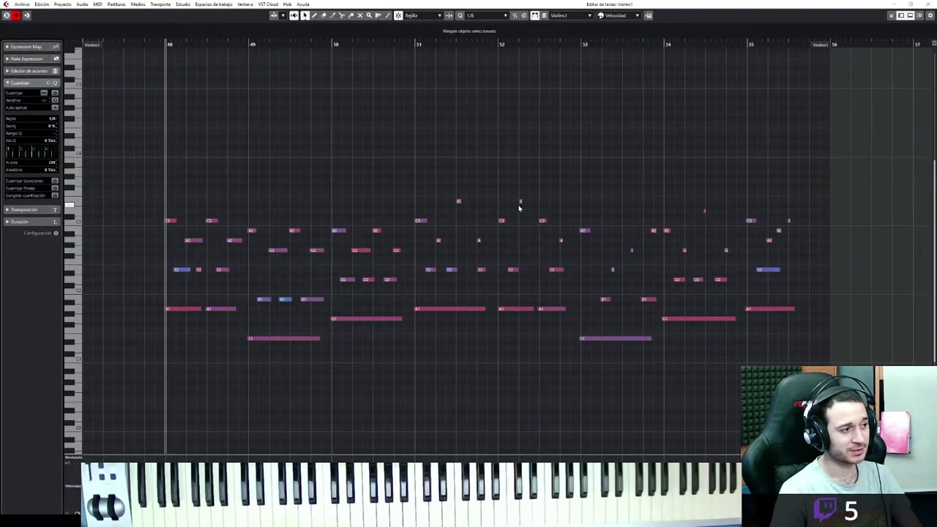
{"action": "left_click_drag", "start_coordinate": [157, 203], "coordinate": [377, 276]}
{"action": "key", "text": "Delete"}
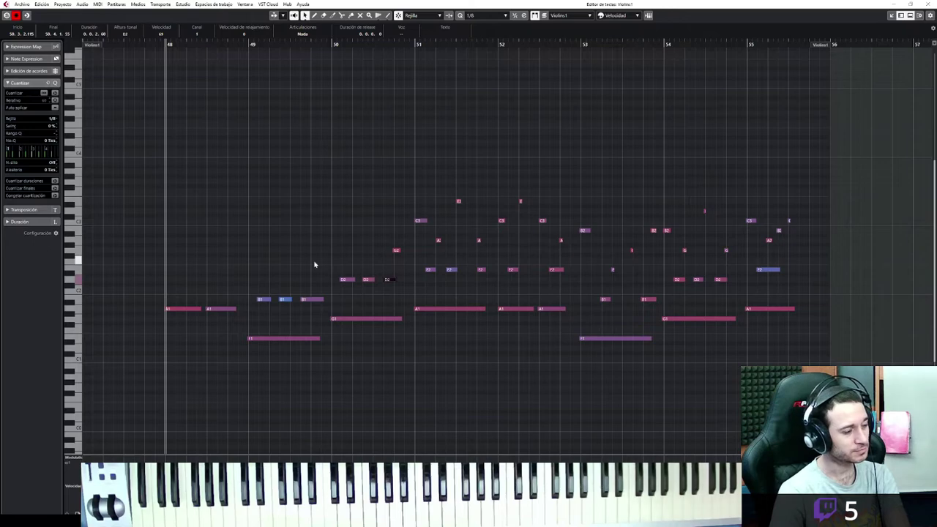
{"action": "left_click_drag", "start_coordinate": [261, 274], "coordinate": [315, 302]}
{"action": "key", "text": "Delete"}
{"action": "left_click_drag", "start_coordinate": [352, 193], "coordinate": [627, 290]}
{"action": "key", "text": "Delete"}
{"action": "left_click_drag", "start_coordinate": [583, 201], "coordinate": [658, 315]}
{"action": "key", "text": "Delete"}
{"action": "left_click_drag", "start_coordinate": [658, 196], "coordinate": [801, 288]}
{"action": "key", "text": "Delete"}
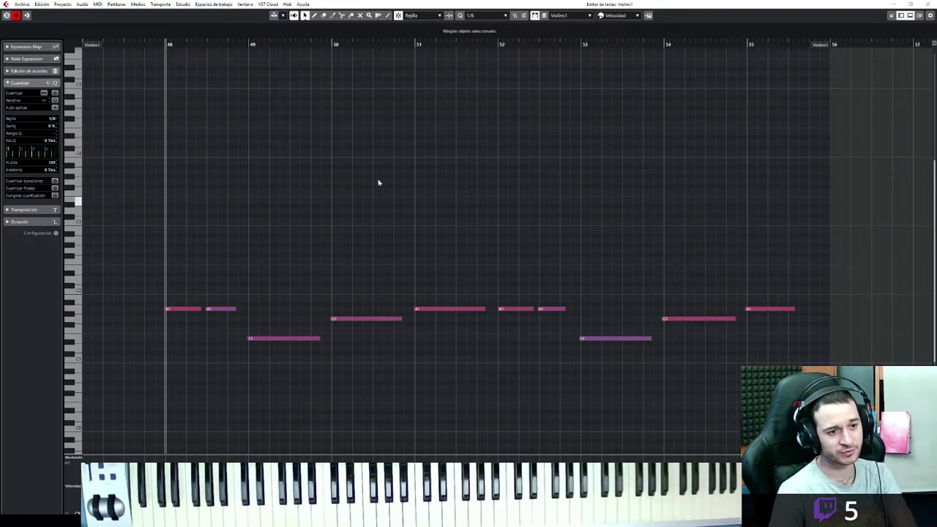
{"action": "left_click_drag", "start_coordinate": [789, 195], "coordinate": [115, 377]}
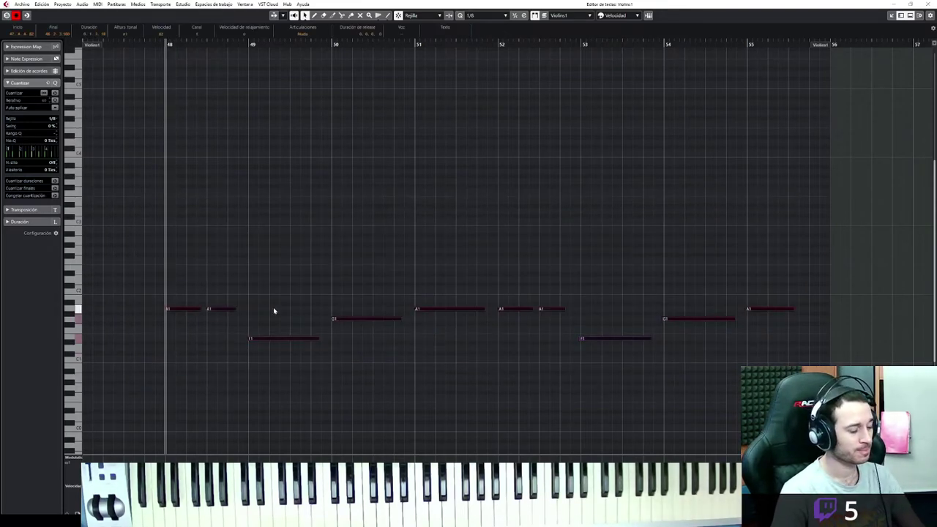
Solo the Cellos track as well and play its bass line with the upper strings from bar 48.
{"action": "left_click", "coordinate": [890, 16]}
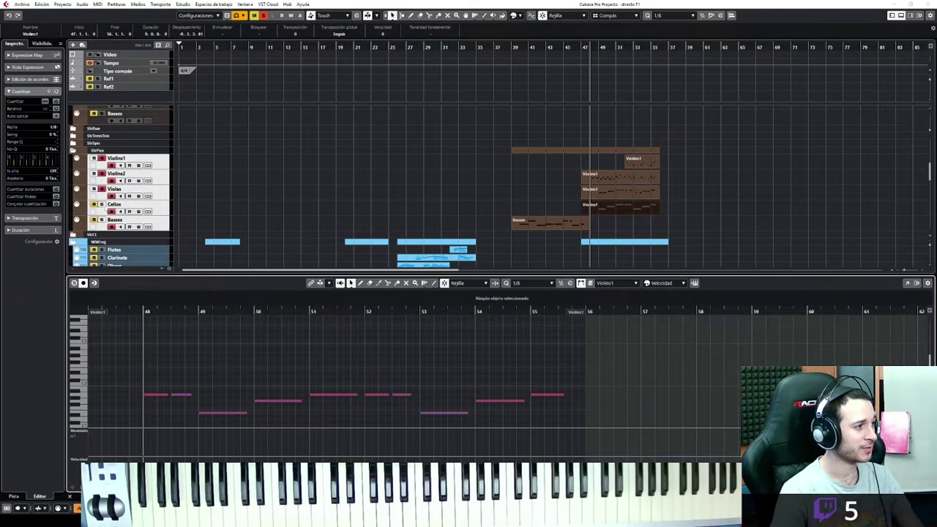
{"action": "left_click", "coordinate": [545, 194]}
{"action": "key", "text": "Return"}
{"action": "key", "text": "space"}
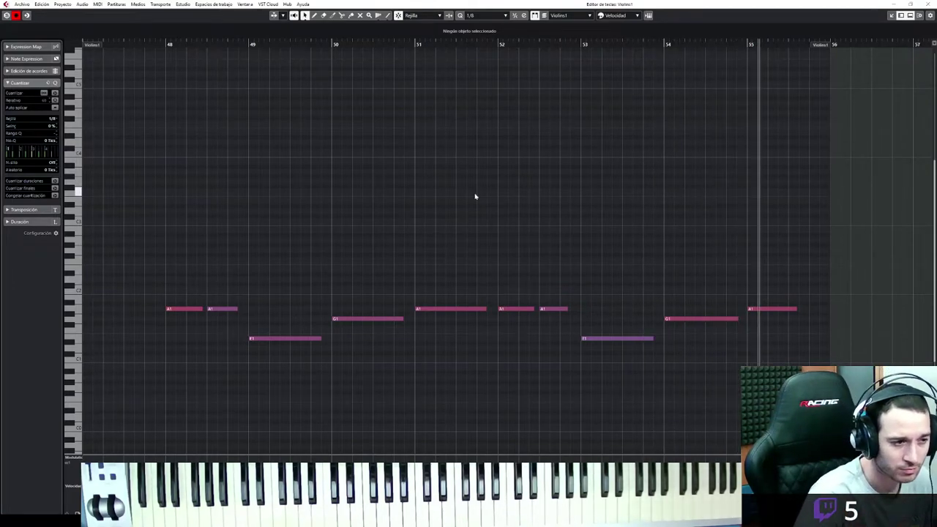
{"action": "key", "text": "space"}
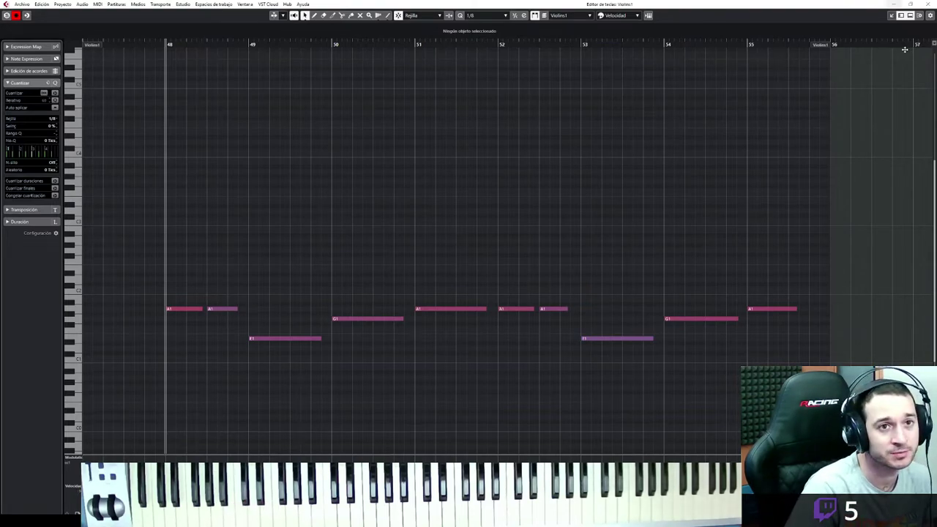
{"action": "left_click", "coordinate": [893, 6]}
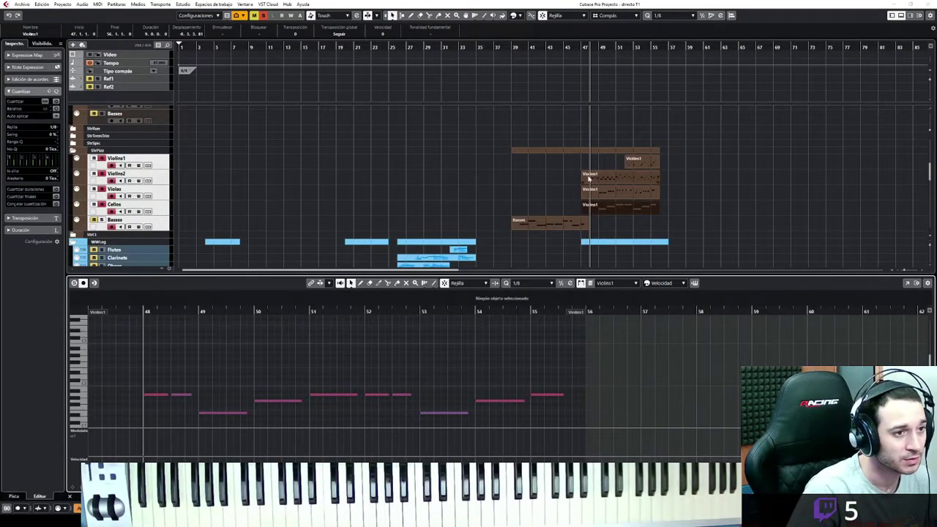
Duplicate the Basses part that begins at bar 39 and place the copy at bar 47 on the same track.
{"action": "left_click", "coordinate": [578, 48]}
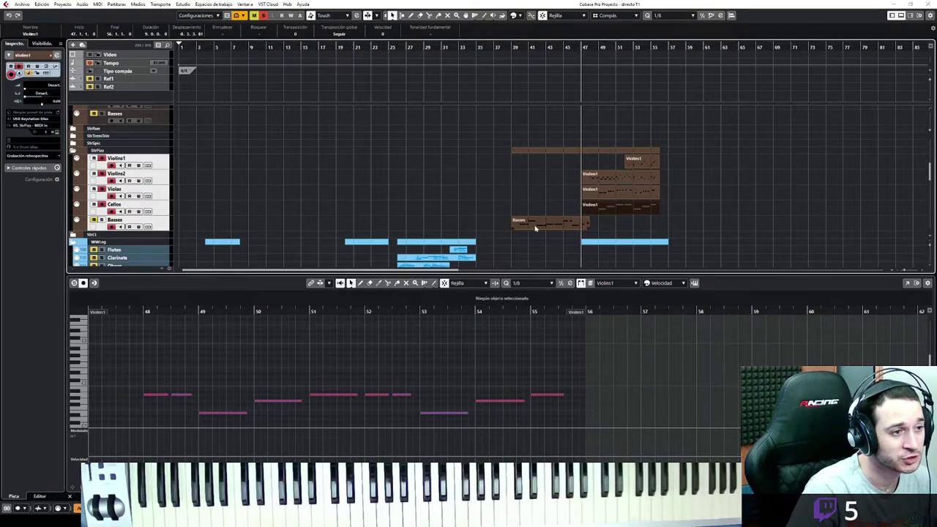
{"action": "left_click_drag", "start_coordinate": [535, 225], "coordinate": [617, 226]}
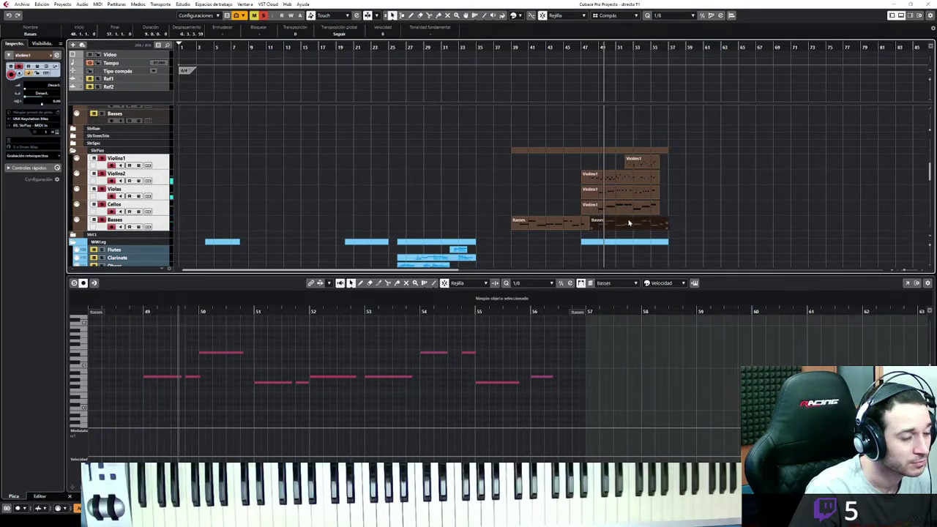
{"action": "key", "text": "space"}
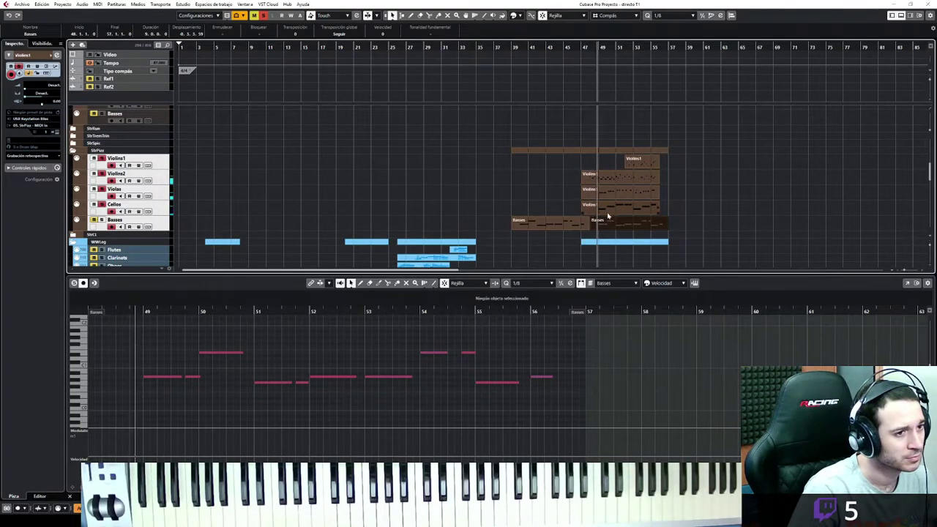
{"action": "left_click_drag", "start_coordinate": [603, 226], "coordinate": [601, 226]}
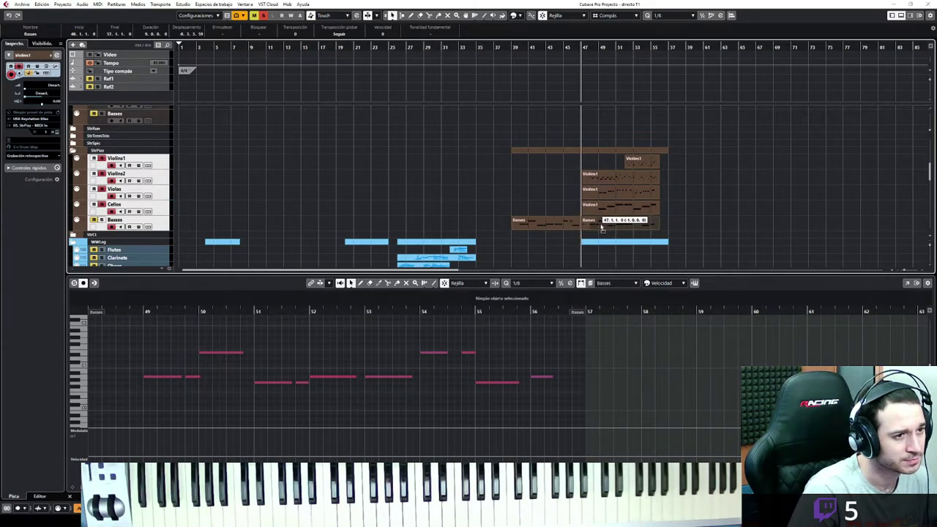
{"action": "left_click_drag", "start_coordinate": [599, 228], "coordinate": [604, 224]}
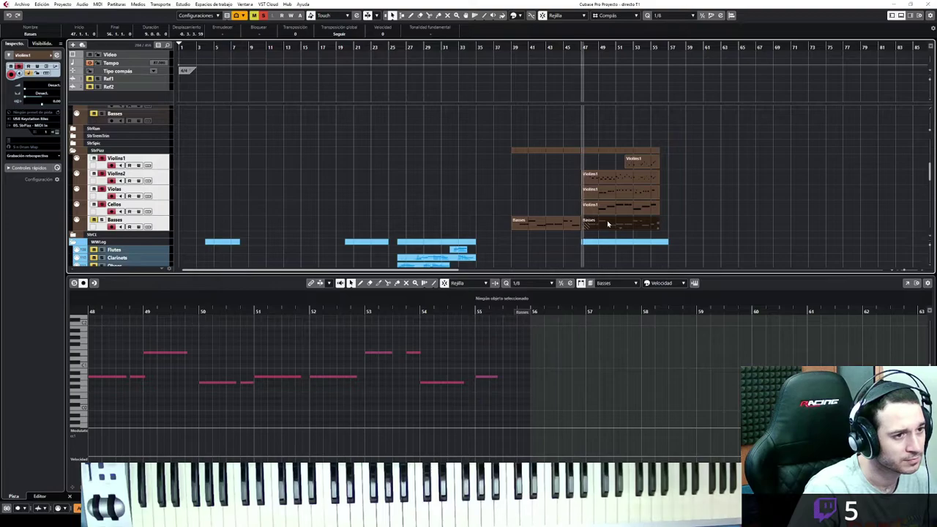
Play the five pizzicato parts together with the solos cleared, and mute every pizzicato track except Violins1.
{"action": "key", "text": "space"}
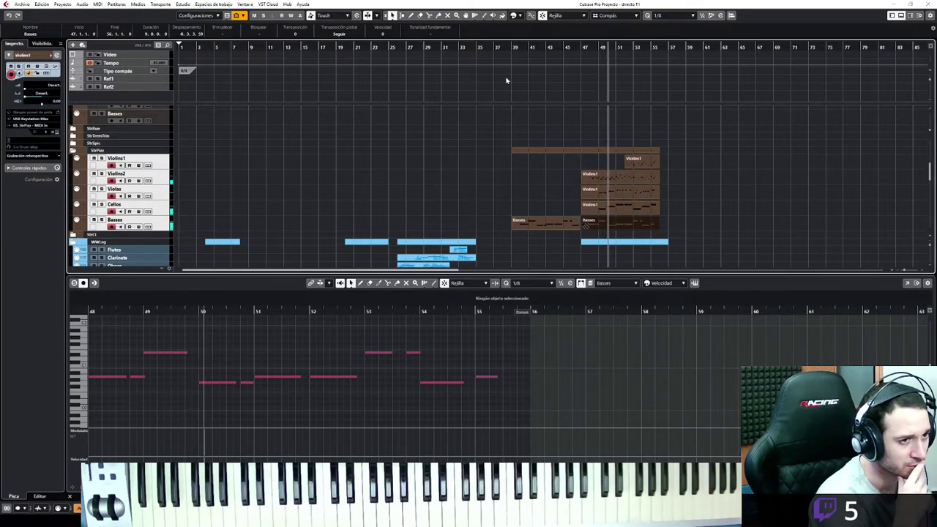
{"action": "key", "text": "space"}
{"action": "left_click_drag", "start_coordinate": [683, 227], "coordinate": [602, 167]}
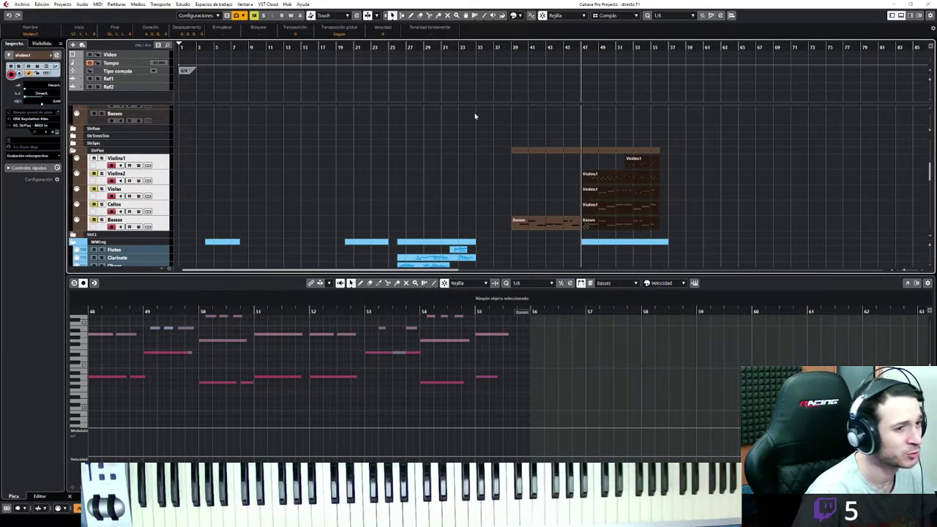
Open the Violins1 part in the Key Editor, select all its notes and play the line from bar 52.
{"action": "left_click", "coordinate": [623, 47]}
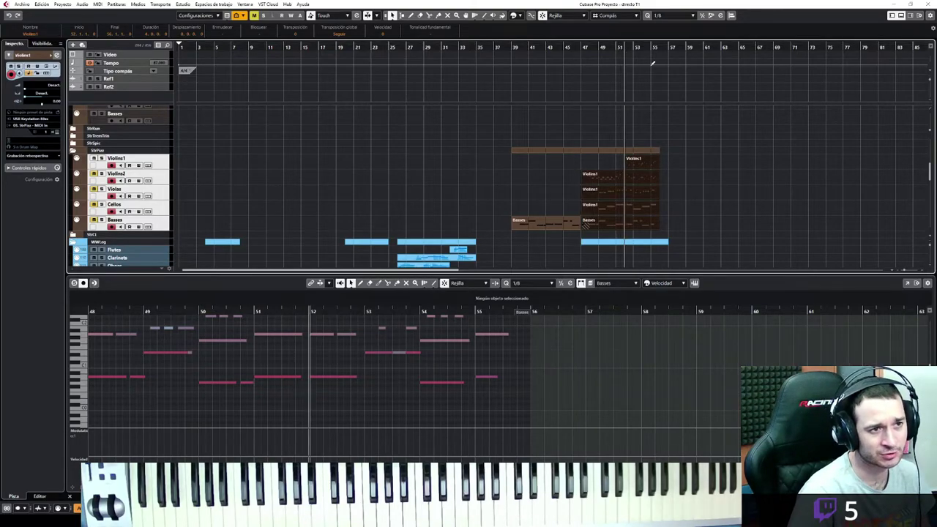
{"action": "left_click_drag", "start_coordinate": [676, 157], "coordinate": [603, 163]}
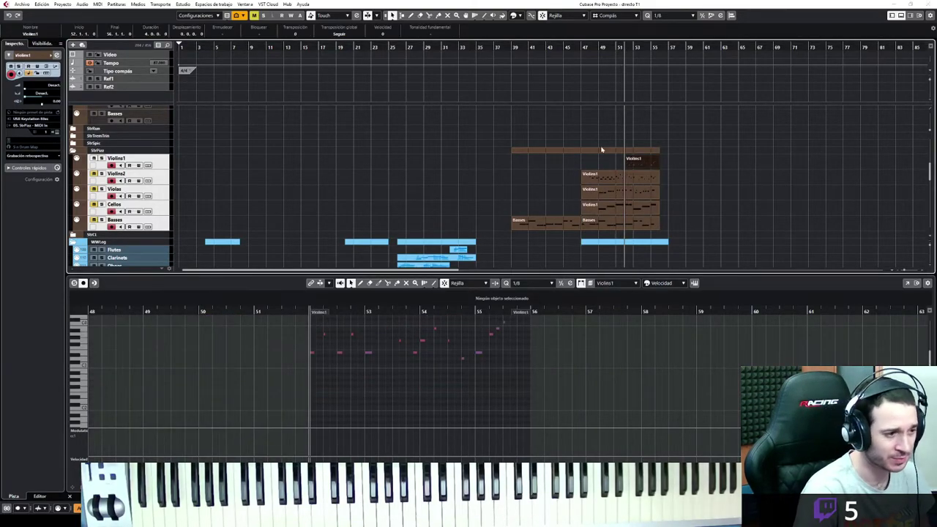
{"action": "key", "text": "Return"}
{"action": "left_click_drag", "start_coordinate": [509, 122], "coordinate": [6, 271]}
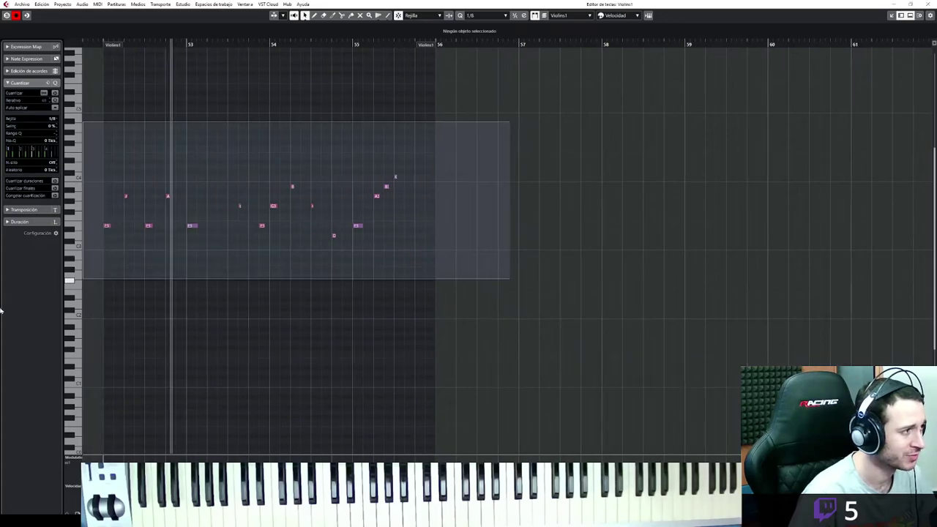
{"action": "key", "text": "space"}
{"action": "left_click_drag", "start_coordinate": [650, 265], "coordinate": [351, 250]}
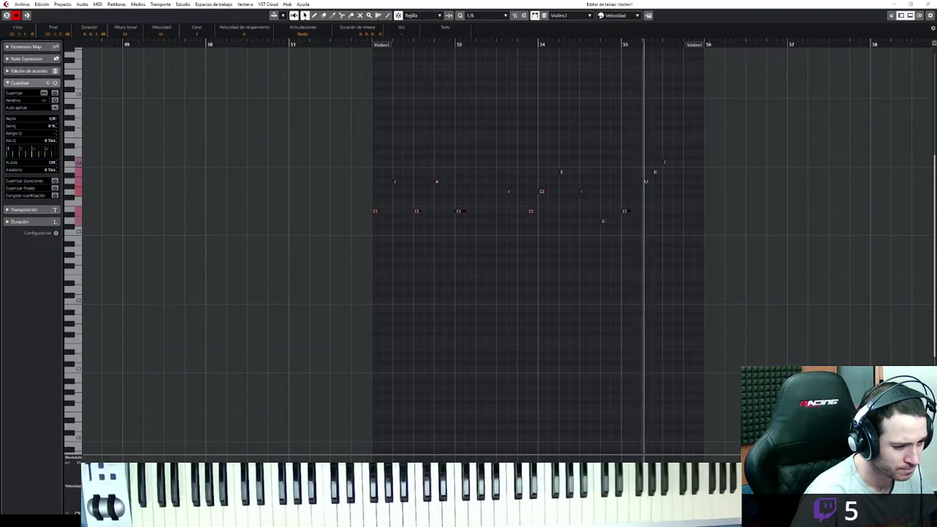
{"action": "key", "text": "space"}
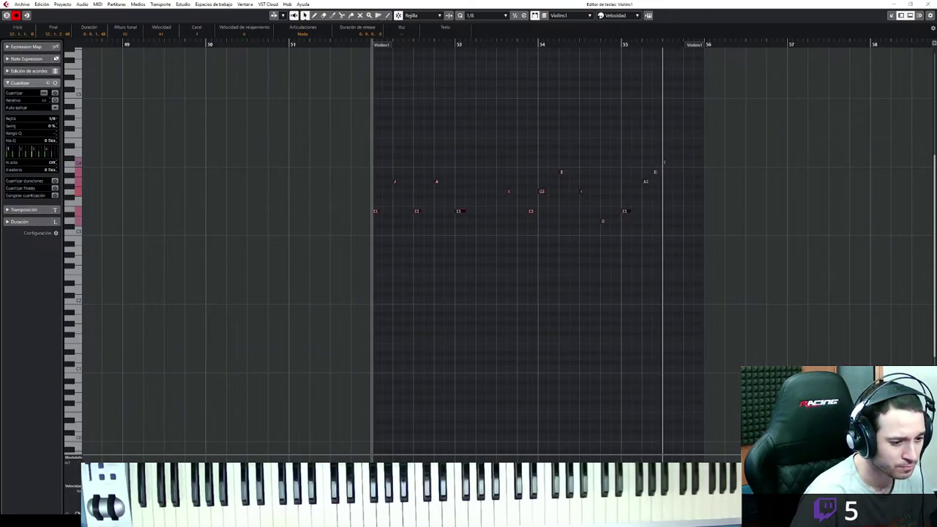
{"action": "key", "text": "space"}
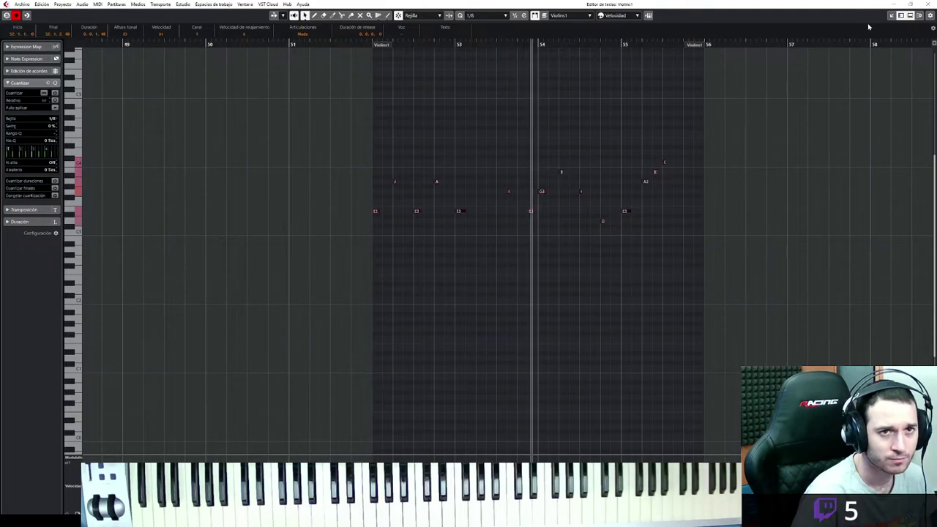
{"action": "key", "text": "space"}
Open the Violins2 part in the Key Editor, select all its notes and play them from bar 47.
{"action": "left_click", "coordinate": [606, 182]}
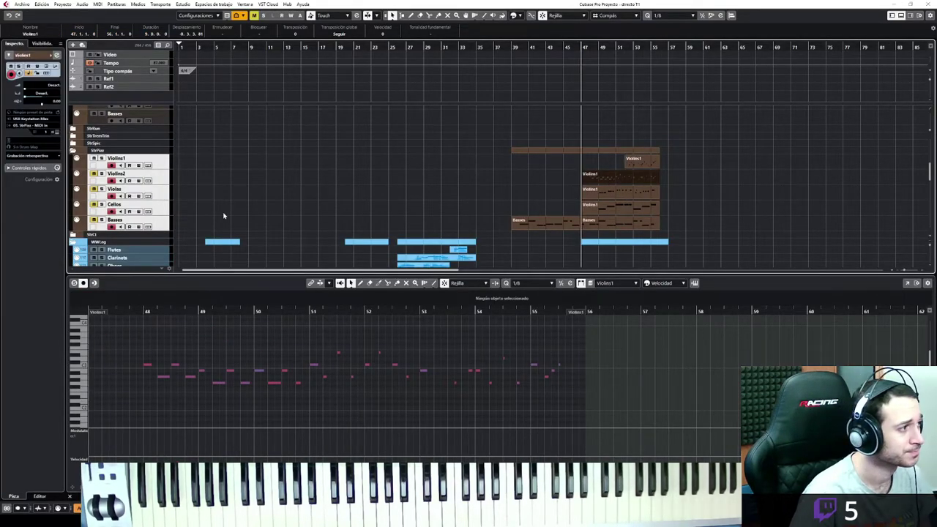
{"action": "double_click", "coordinate": [648, 181]}
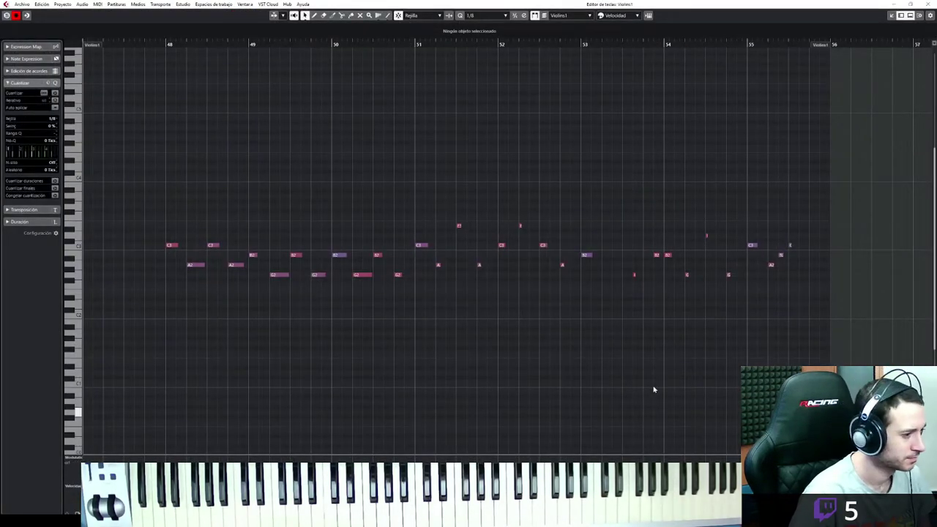
{"action": "left_click_drag", "start_coordinate": [838, 172], "coordinate": [53, 364]}
{"action": "left_click", "coordinate": [207, 41]}
{"action": "key", "text": "space"}
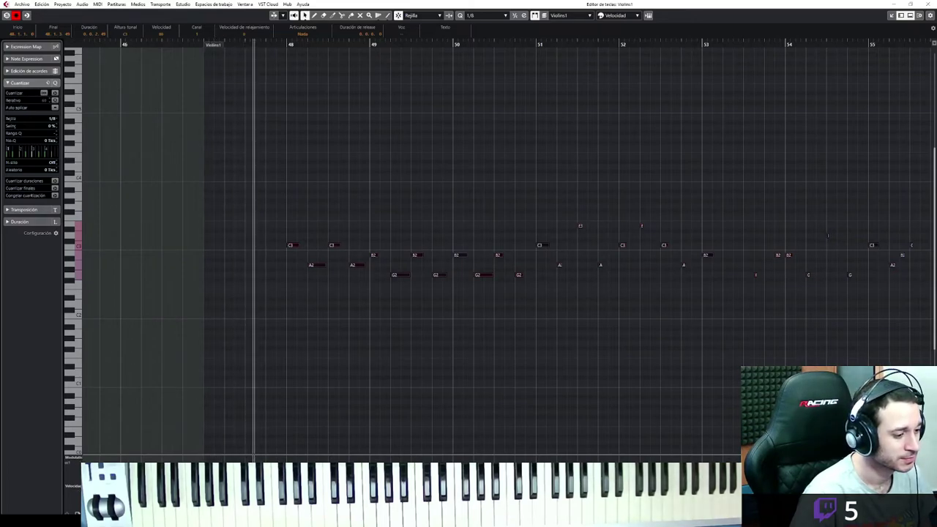
Raise the velocities of the selected Violins2 notes in the enlarged velocity lane and return to the project window.
{"action": "left_click_drag", "start_coordinate": [230, 460], "coordinate": [230, 320]}
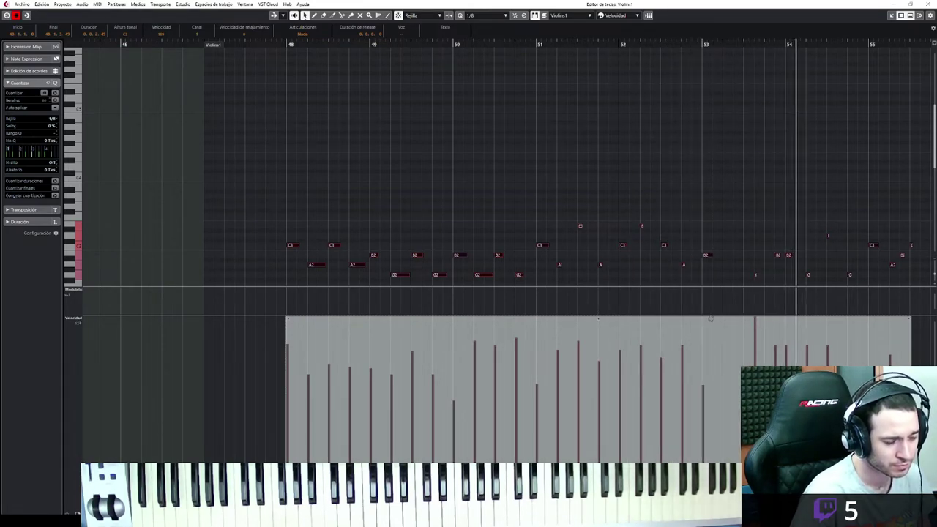
{"action": "left_click", "coordinate": [901, 15]}
{"action": "key", "text": "space"}
{"action": "left_click", "coordinate": [891, 16]}
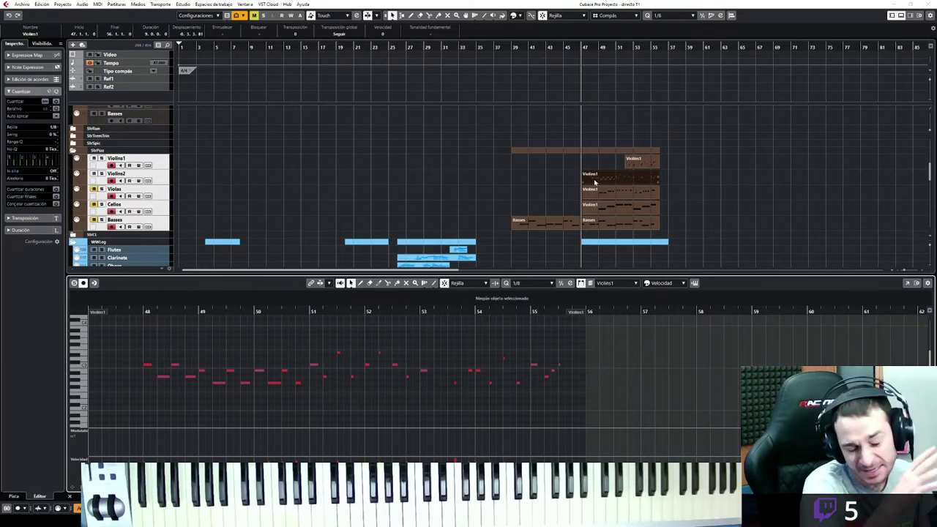
Open the Violas pizzicato part in the Key Editor, select all its notes, enlarge the velocity lane and play from before bar 48.
{"action": "left_click", "coordinate": [101, 190]}
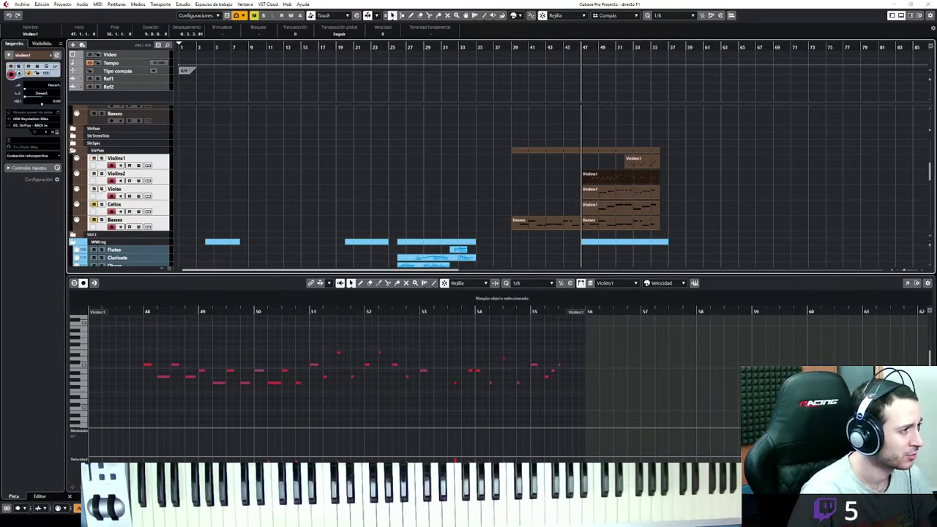
{"action": "double_click", "coordinate": [596, 194]}
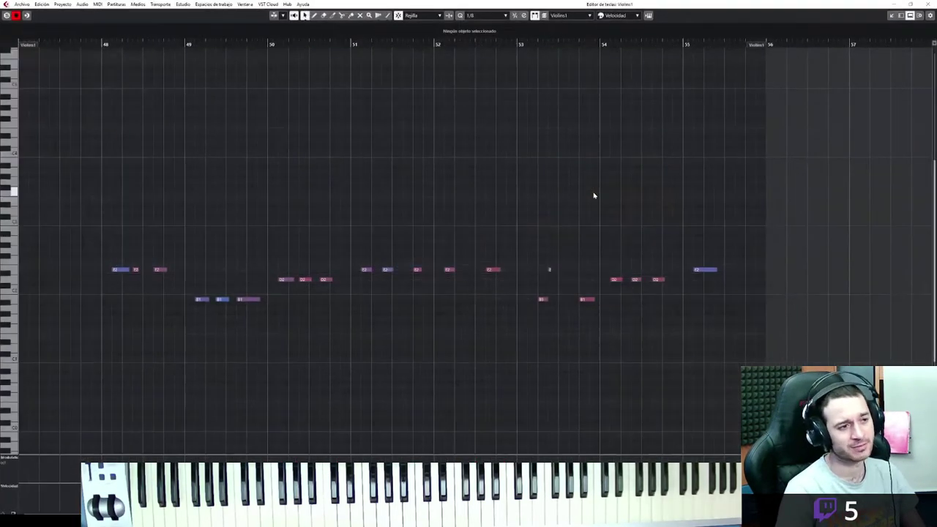
{"action": "left_click_drag", "start_coordinate": [787, 167], "coordinate": [42, 345]}
{"action": "left_click_drag", "start_coordinate": [81, 483], "coordinate": [82, 310]}
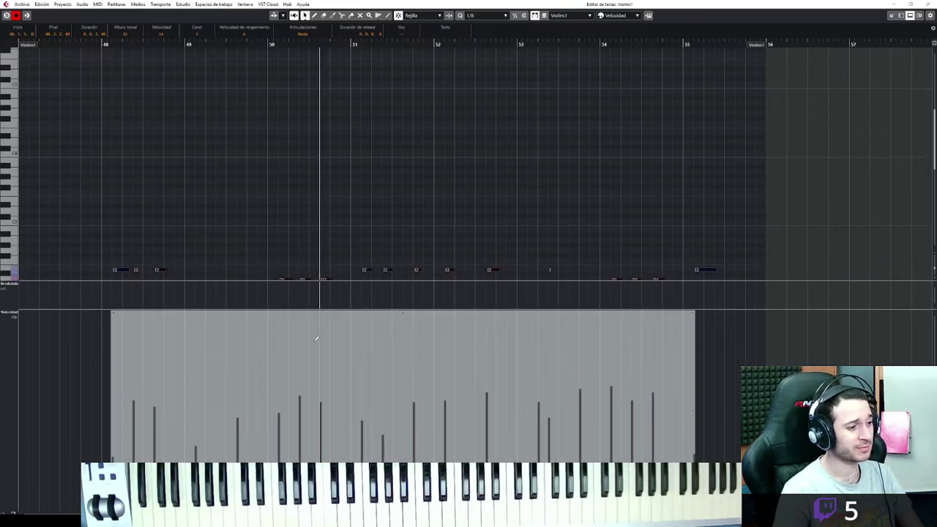
{"action": "left_click", "coordinate": [80, 44]}
{"action": "key", "text": "space"}
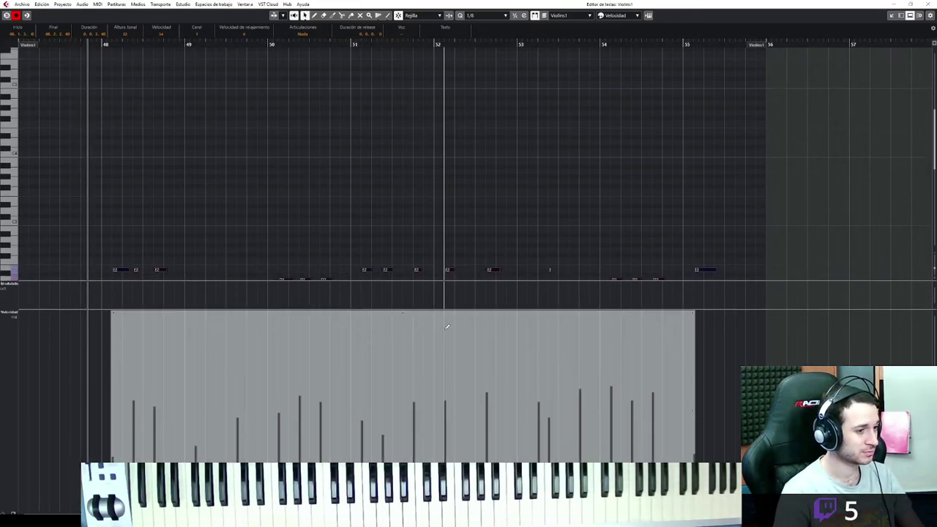
Raise the velocities of the selected Violas notes in the velocity lane and return to the project window.
{"action": "left_click_drag", "start_coordinate": [403, 313], "coordinate": [399, 296]}
{"action": "key", "text": "ctrl+z"}
{"action": "left_click_drag", "start_coordinate": [196, 314], "coordinate": [193, 297]}
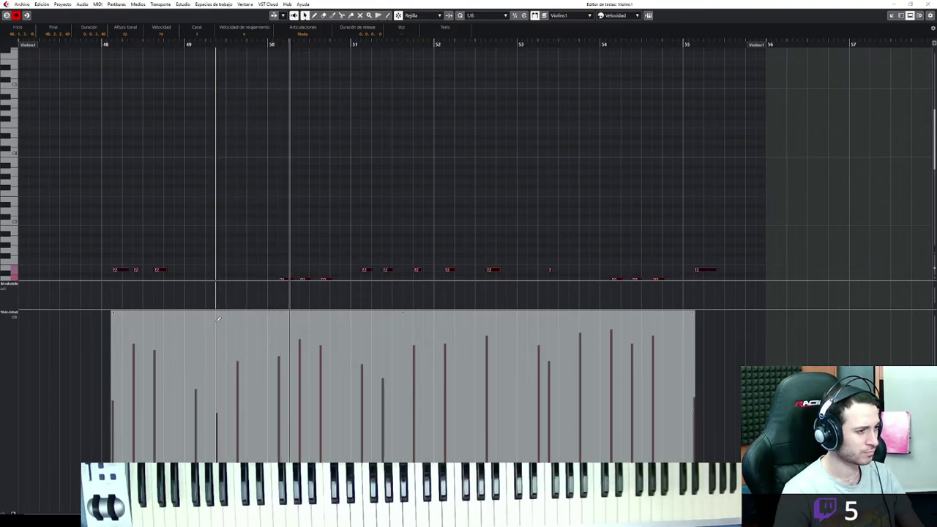
{"action": "left_click", "coordinate": [910, 15]}
{"action": "left_click", "coordinate": [892, 16]}
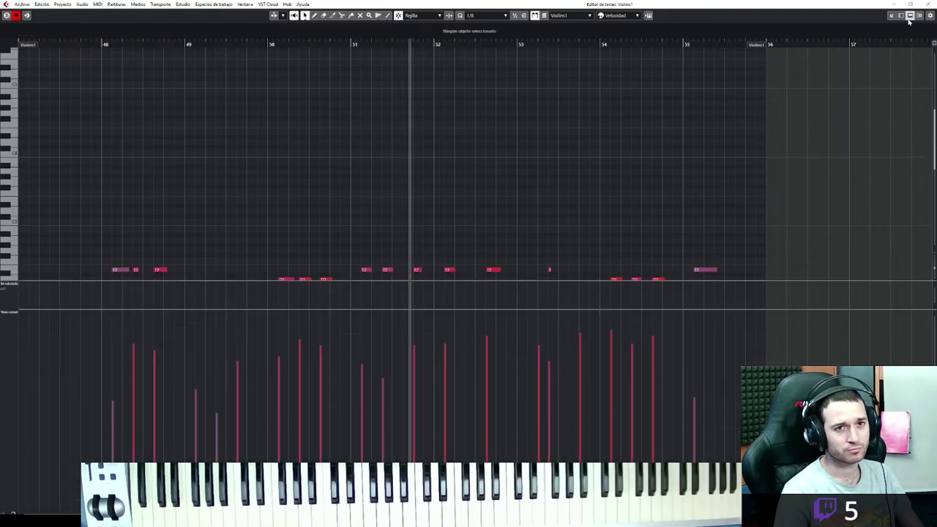
{"action": "left_click", "coordinate": [892, 15]}
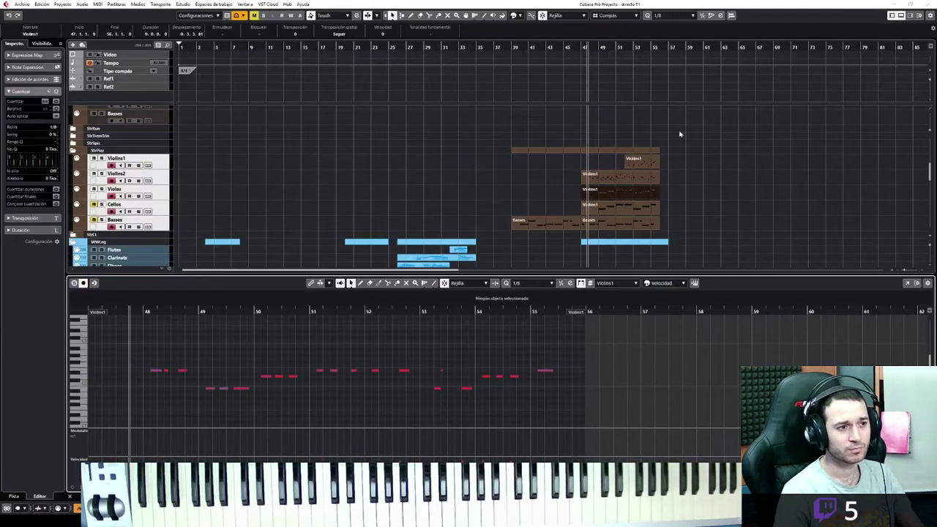
Isolate the Cellos pizzicato track with mutes, open its part, select all notes, enlarge the velocity lane and play it.
{"action": "left_click", "coordinate": [254, 210]}
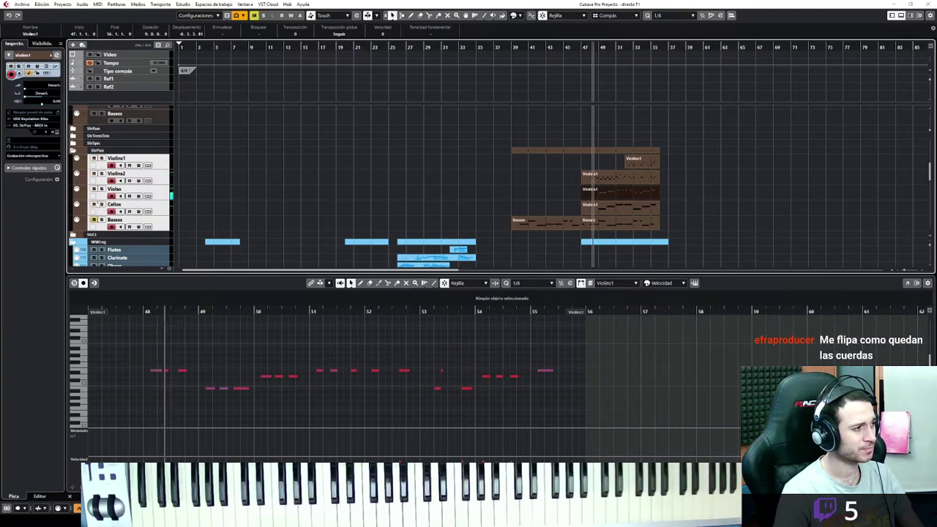
{"action": "left_click", "coordinate": [94, 173]}
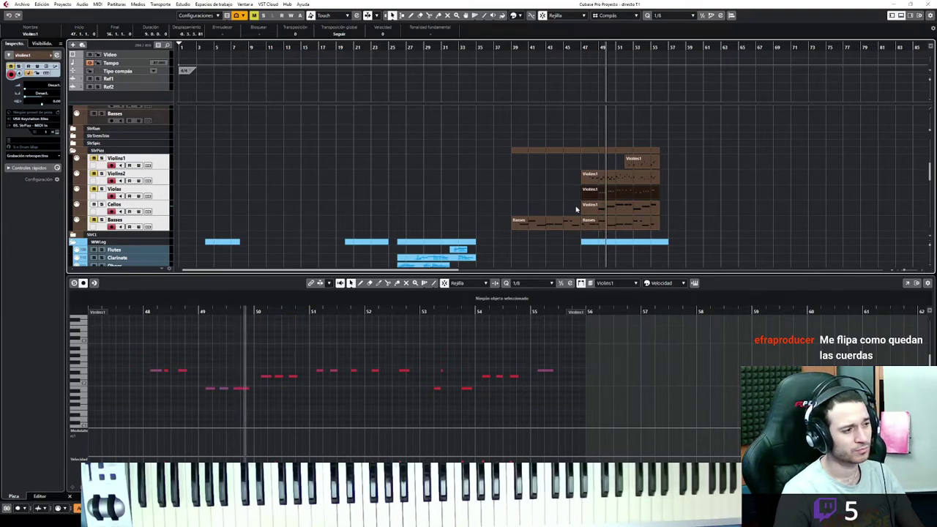
{"action": "double_click", "coordinate": [601, 210]}
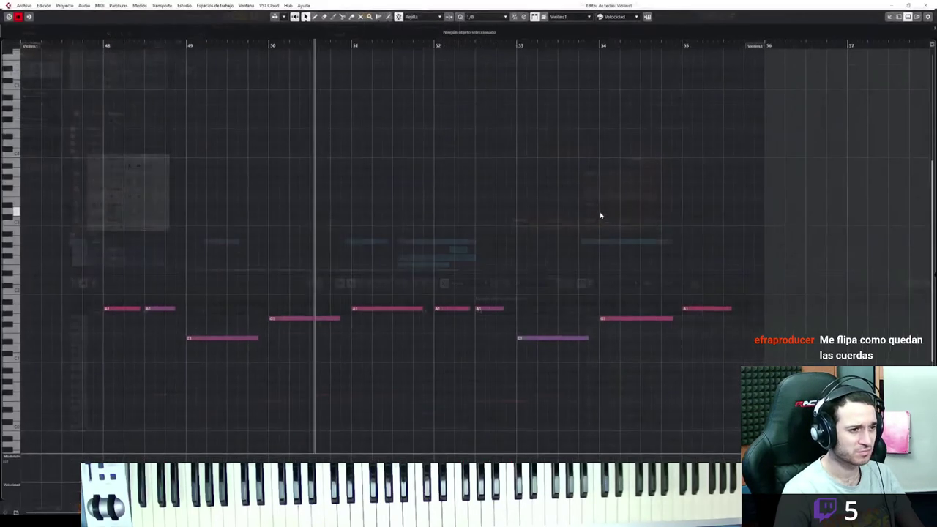
{"action": "left_click_drag", "start_coordinate": [770, 205], "coordinate": [125, 381]}
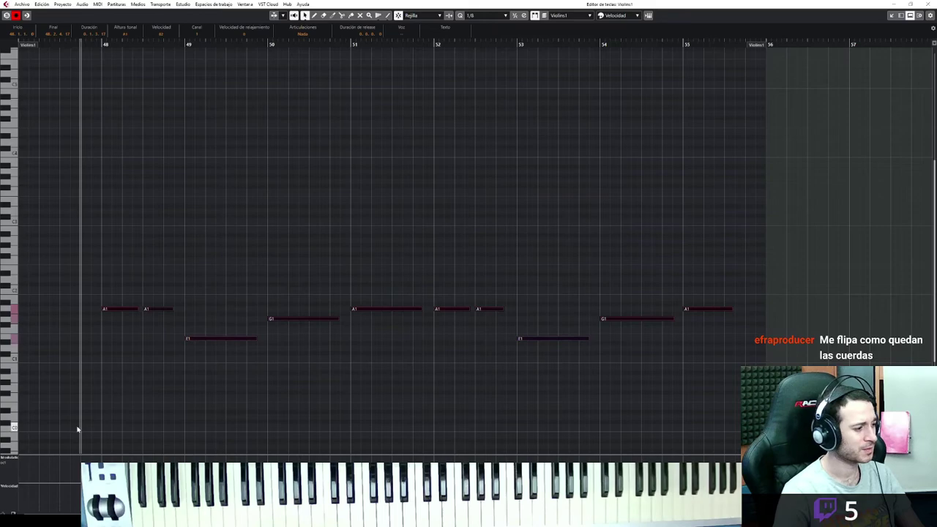
{"action": "left_click_drag", "start_coordinate": [56, 484], "coordinate": [81, 258]}
{"action": "key", "text": "space"}
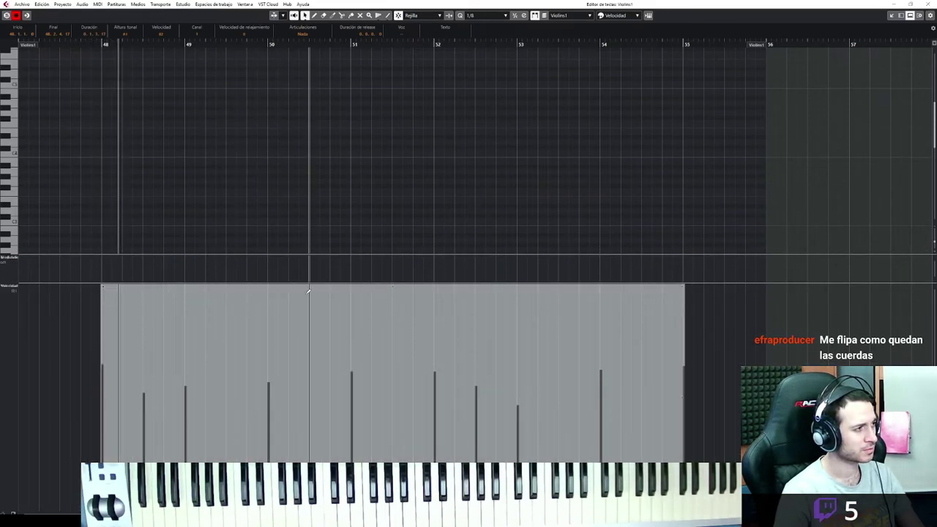
Raise the velocities of all selected Cellos notes, stop playback and return to the project window.
{"action": "left_click_drag", "start_coordinate": [336, 288], "coordinate": [337, 268]}
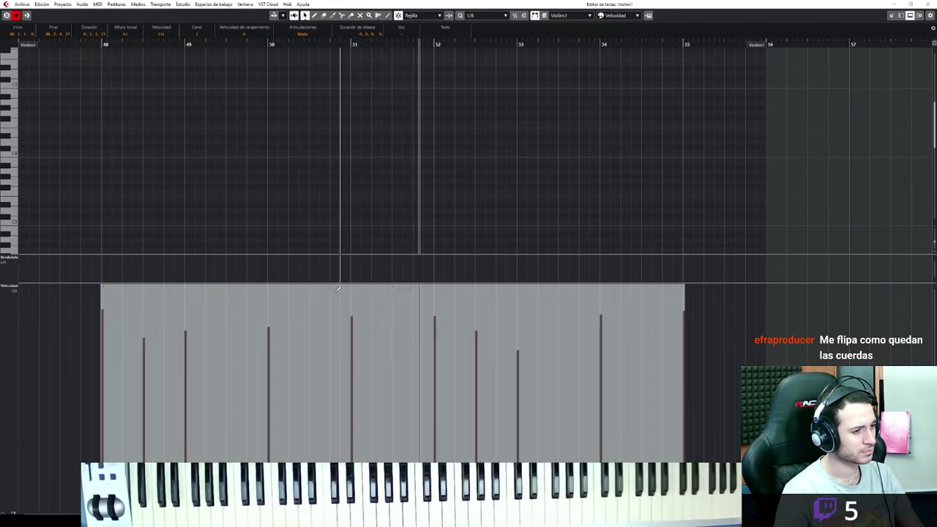
{"action": "key", "text": "space"}
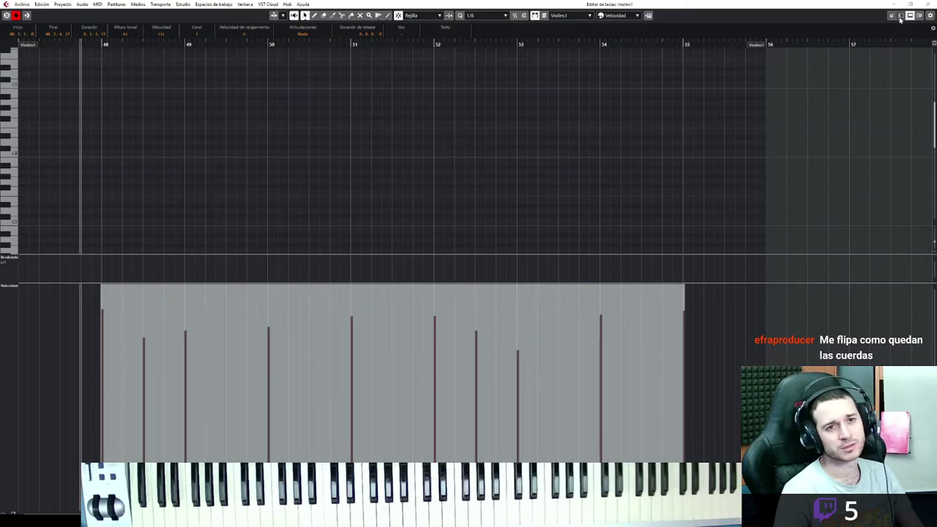
{"action": "left_click", "coordinate": [891, 20]}
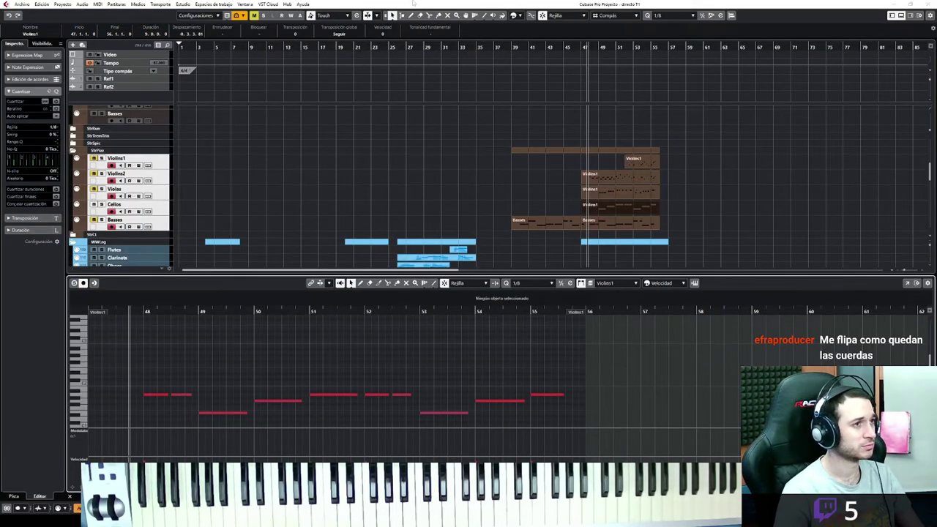
Play the five pizzicato parts together from bar 47 with no mutes, and hide the lower editor.
{"action": "left_click", "coordinate": [456, 61]}
{"action": "key", "text": "space"}
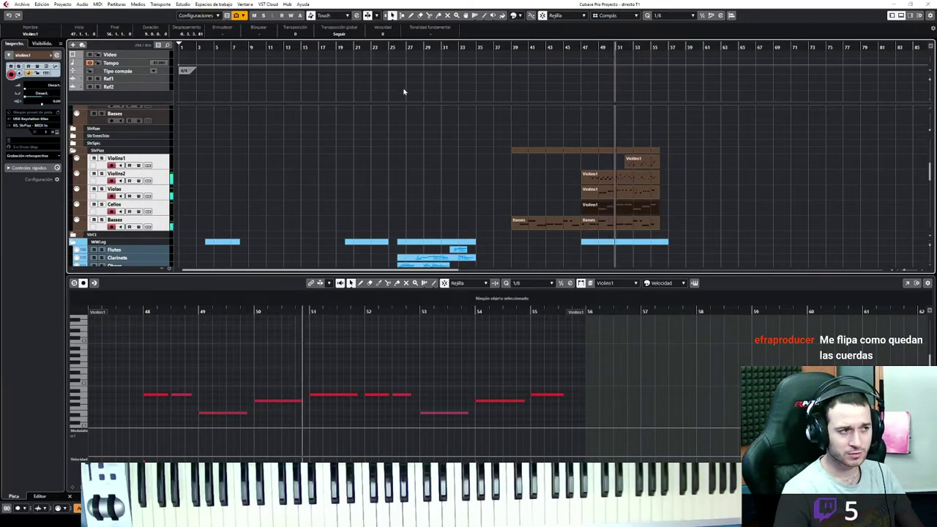
{"action": "left_click", "coordinate": [901, 15]}
{"action": "key", "text": "space"}
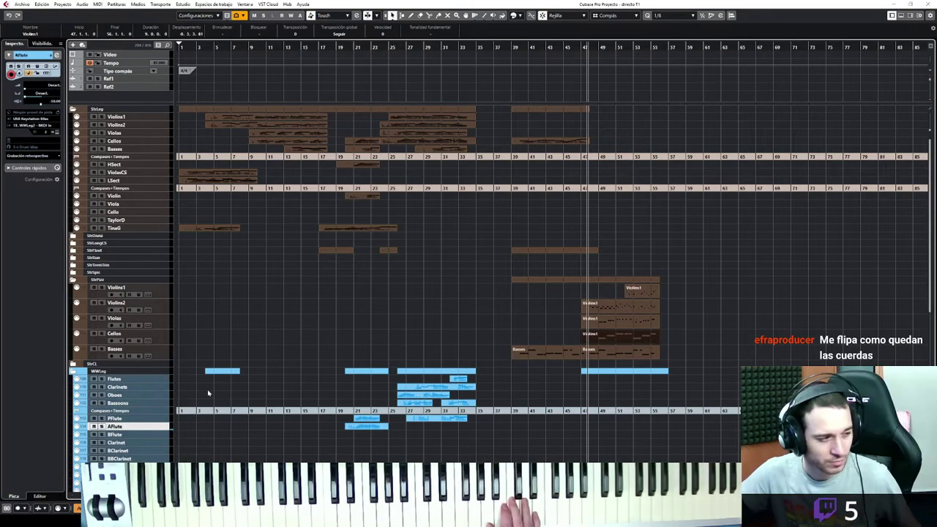
Perform a melody on the AFlute track over playback, insert it as a linear retrospective recording and open it in the Key Editor.
{"action": "key", "text": "space"}
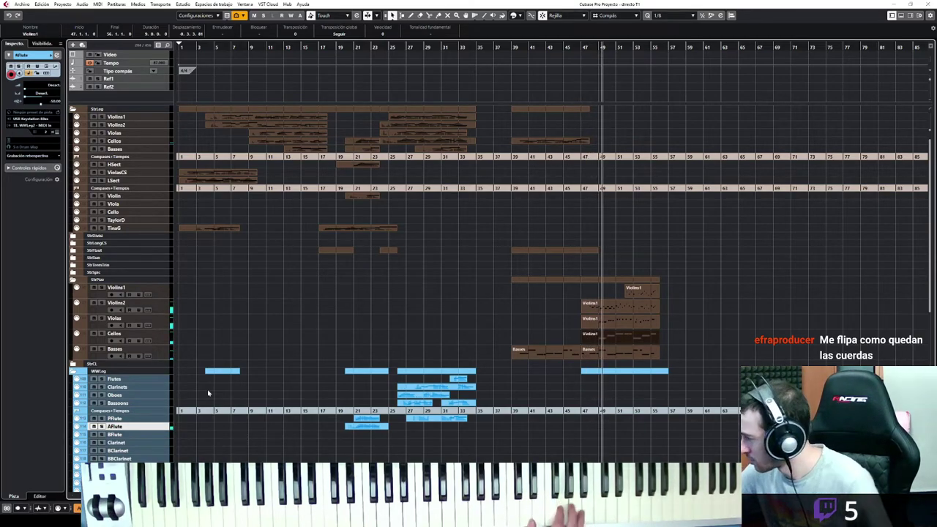
{"action": "key", "text": "KP_Subtract"}
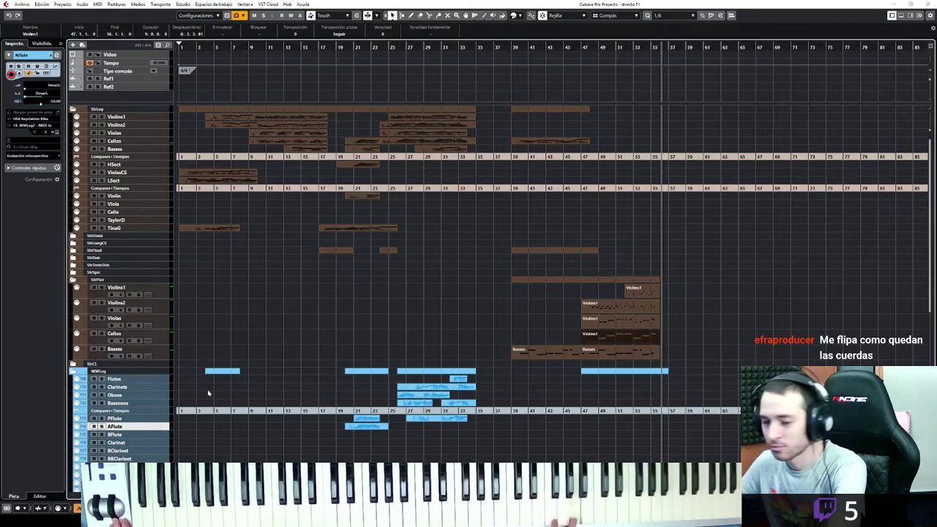
{"action": "left_click", "coordinate": [27, 156]}
{"action": "left_click", "coordinate": [27, 162]}
{"action": "key", "text": "Return"}
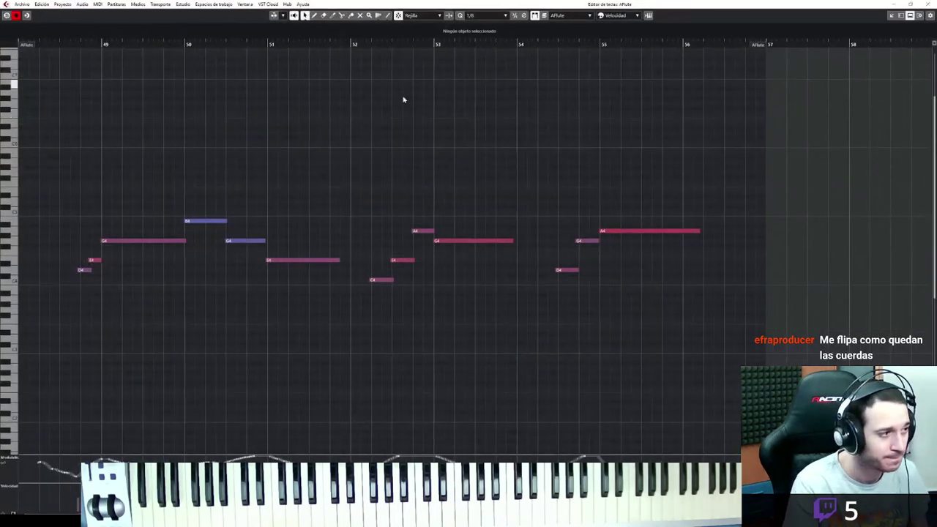
Quantize the AFlute notes to the 1/8 grid, lower the last note to E4, end it at bar 56 and return to the project.
{"action": "left_click_drag", "start_coordinate": [662, 133], "coordinate": [25, 356]}
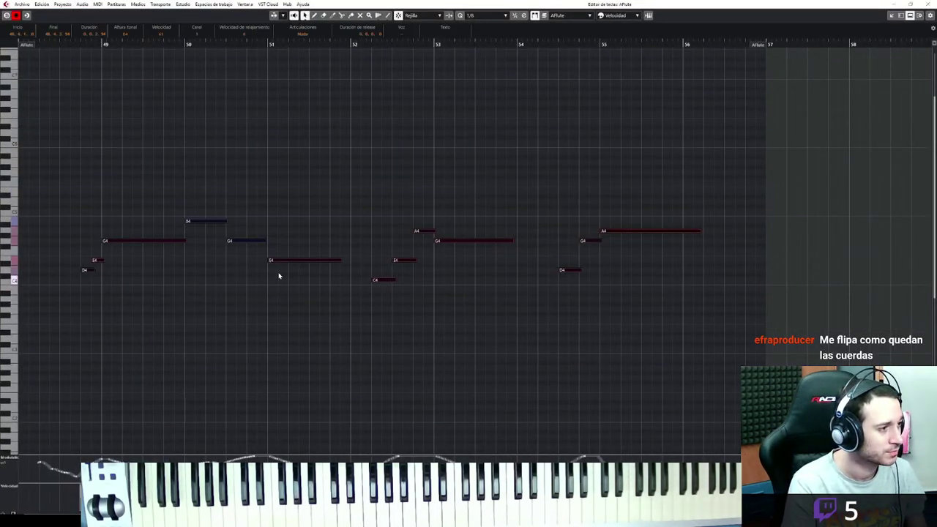
{"action": "left_click", "coordinate": [266, 242]}
{"action": "left_click", "coordinate": [276, 242]}
{"action": "left_click", "coordinate": [267, 241]}
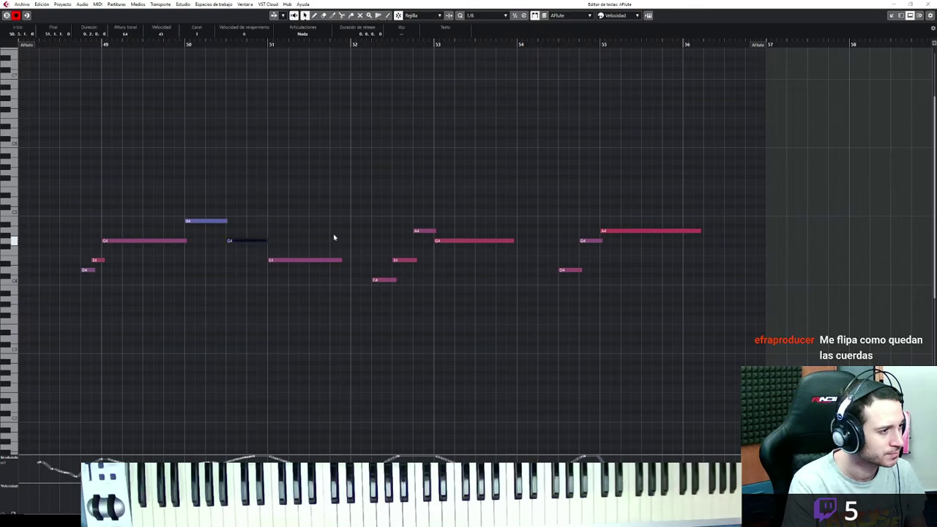
{"action": "left_click", "coordinate": [634, 213]}
{"action": "left_click", "coordinate": [630, 231]}
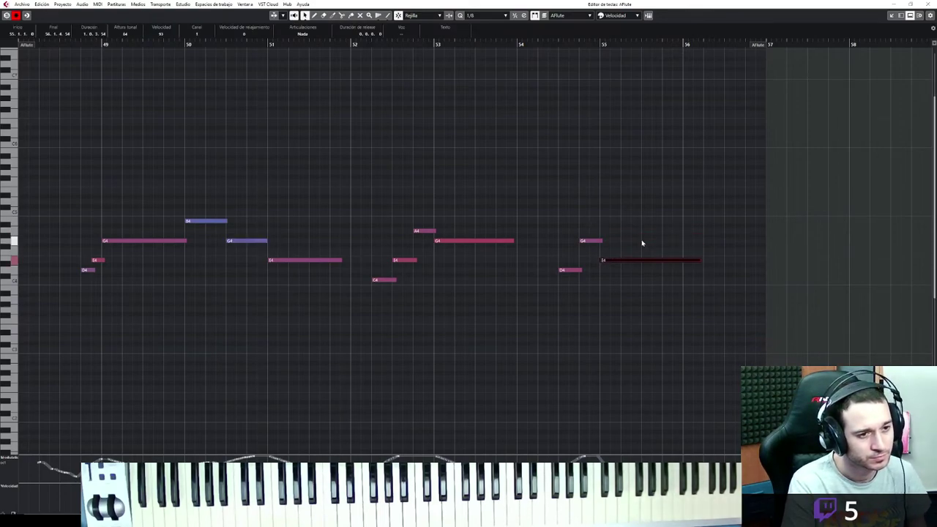
{"action": "mouse_move", "coordinate": [694, 260]}
{"action": "left_mouse_down"}
{"action": "mouse_move", "coordinate": [703, 260]}
{"action": "mouse_move", "coordinate": [683, 261]}
{"action": "left_mouse_up"}
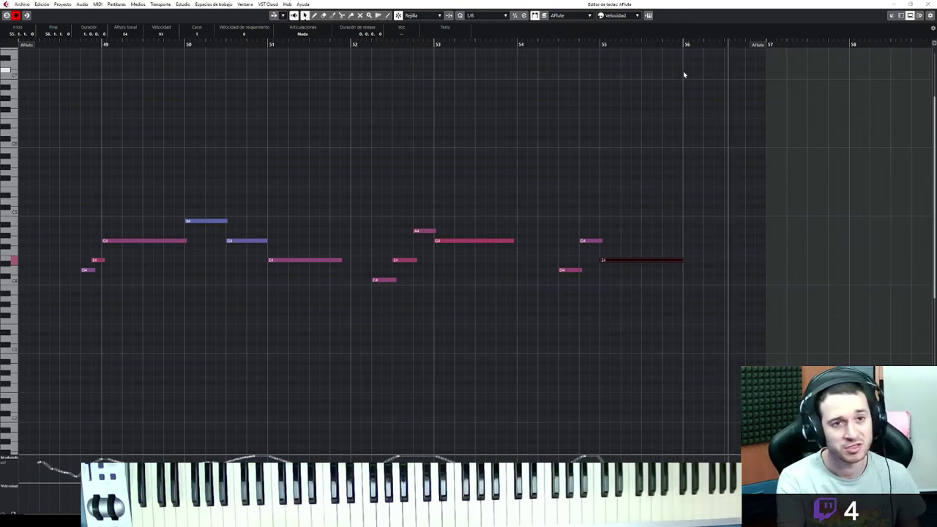
{"action": "left_click", "coordinate": [891, 16]}
{"action": "left_click", "coordinate": [891, 16]}
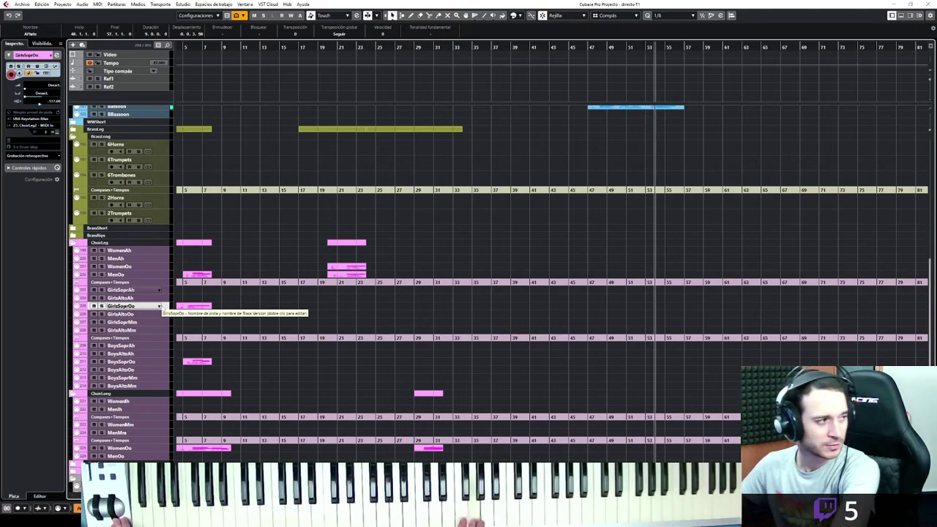
Insert the GirlsSoprOo take as a linear retrospective recording, check its notes in the Key Editor and return to the project window.
{"action": "left_click", "coordinate": [32, 157]}
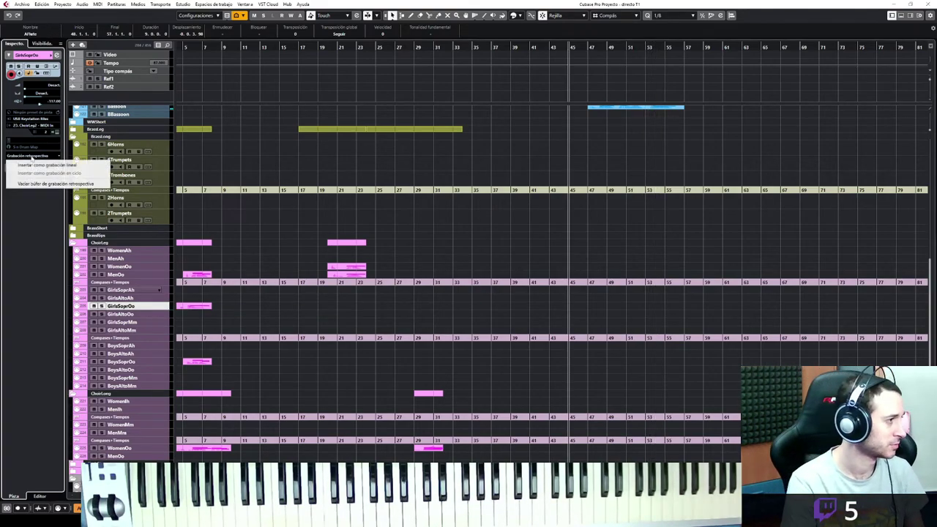
{"action": "left_click", "coordinate": [32, 165]}
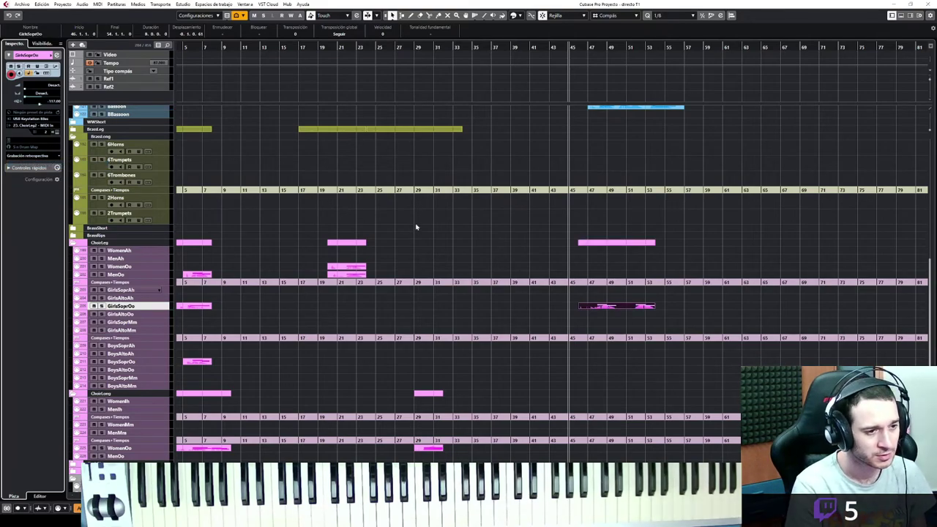
{"action": "key", "text": "Return"}
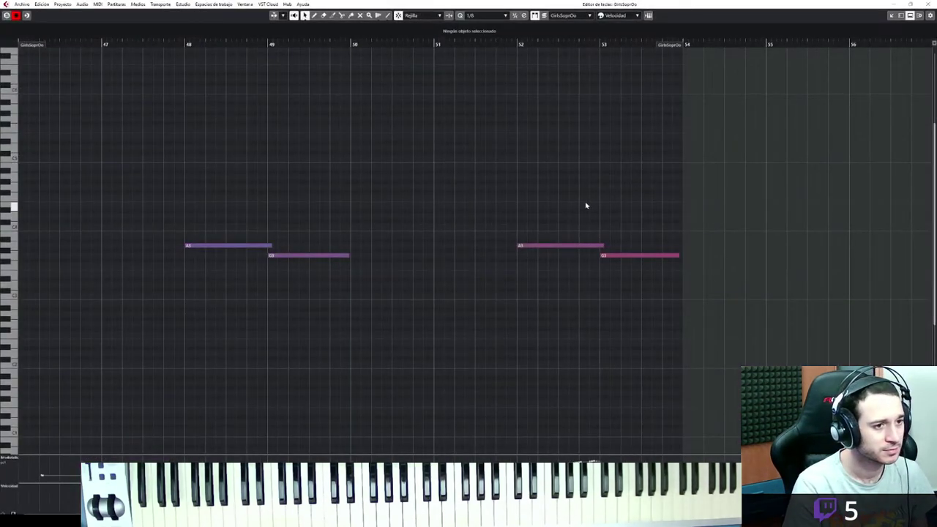
{"action": "left_click", "coordinate": [908, 16]}
{"action": "left_click", "coordinate": [902, 16]}
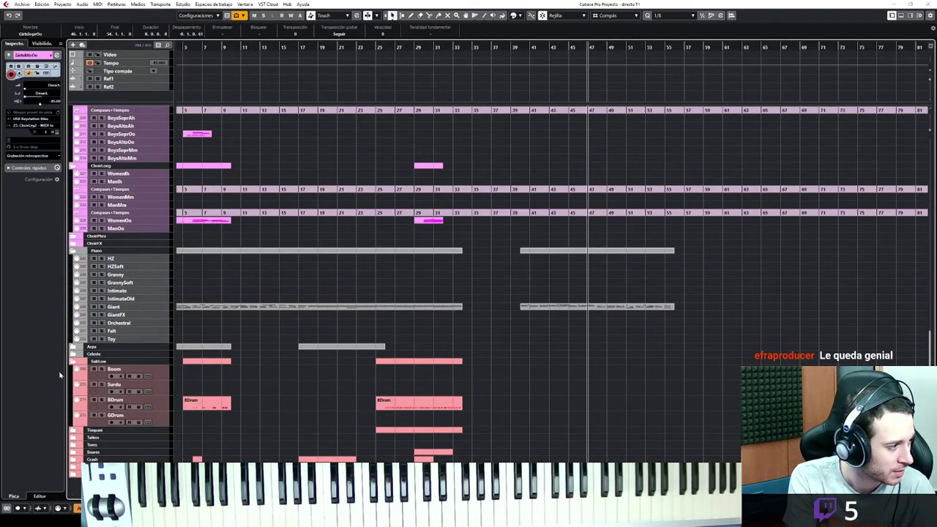
Expand the Celeste folder, select the Celeste track and perform a part on it over playback from bar 47.
{"action": "left_click", "coordinate": [72, 355]}
{"action": "left_click", "coordinate": [169, 371]}
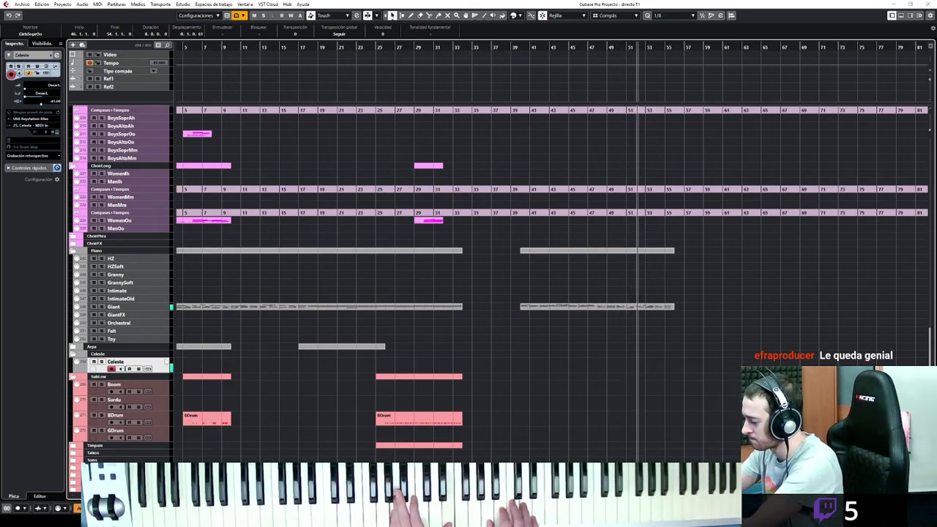
{"action": "key", "text": "space"}
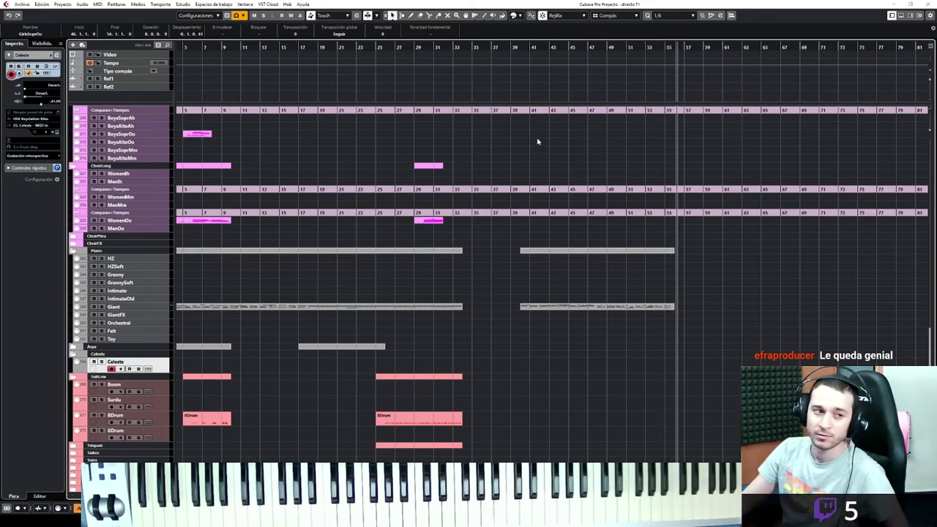
{"action": "key", "text": "space"}
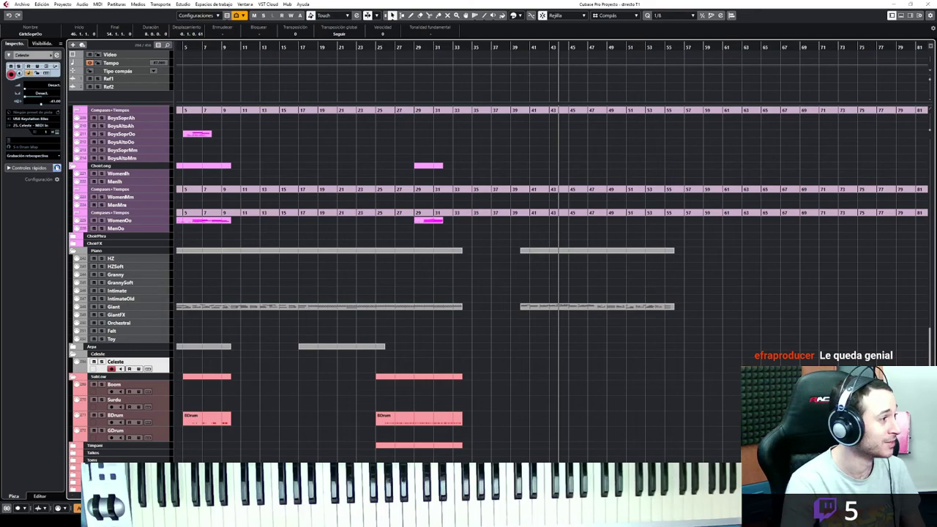
Insert the Celeste take as a linear retrospective recording, open it in the Key Editor, select all its notes and play them.
{"action": "left_click", "coordinate": [48, 158]}
{"action": "left_click", "coordinate": [53, 164]}
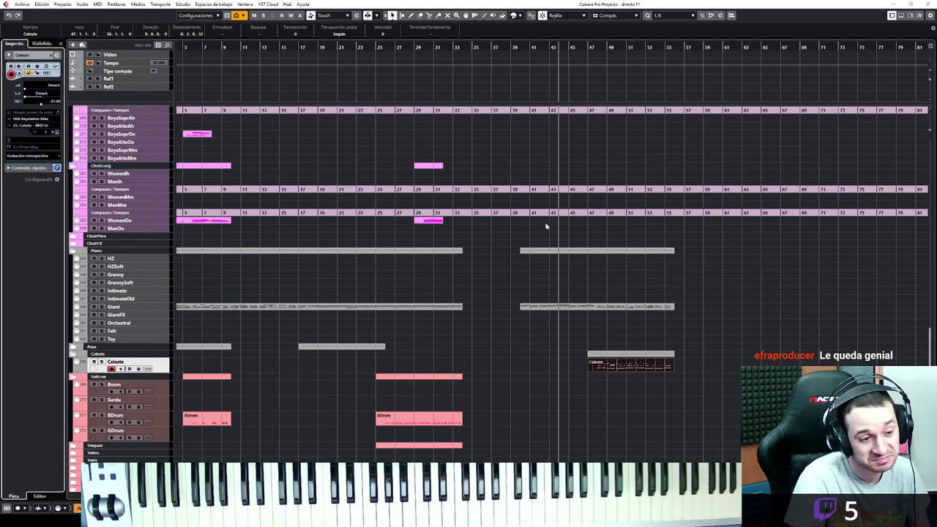
{"action": "key", "text": "Return"}
{"action": "left_click_drag", "start_coordinate": [805, 102], "coordinate": [94, 411]}
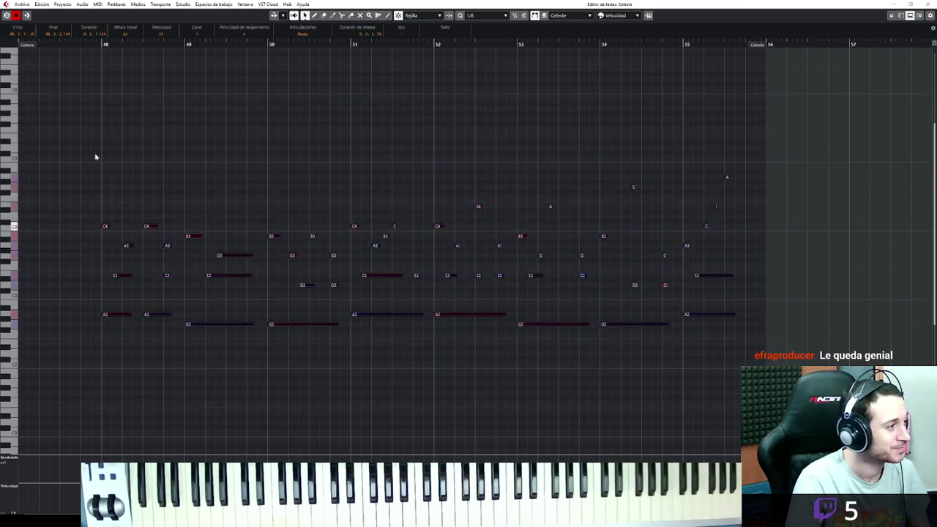
{"action": "key", "text": "space"}
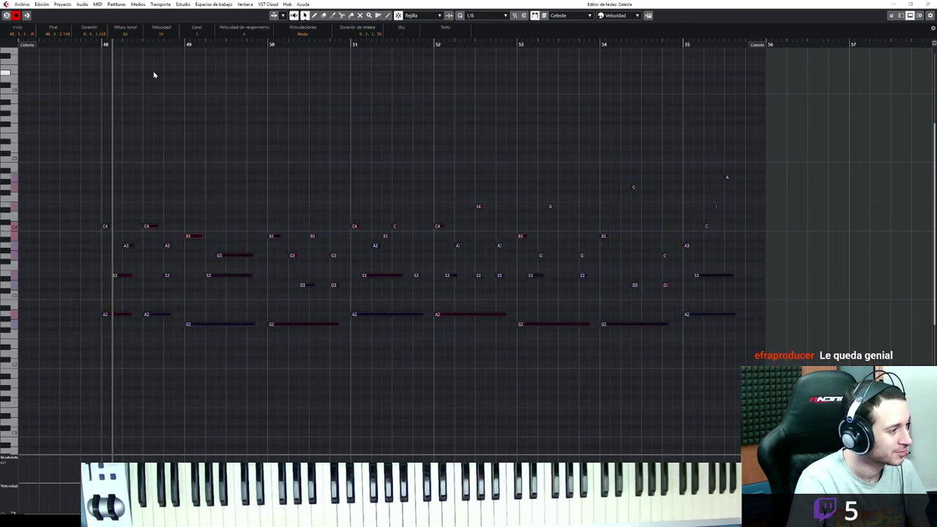
Play the Celeste part in the Key Editor from just before bar 48, both soloed and together with the other tracks.
{"action": "key", "text": "space"}
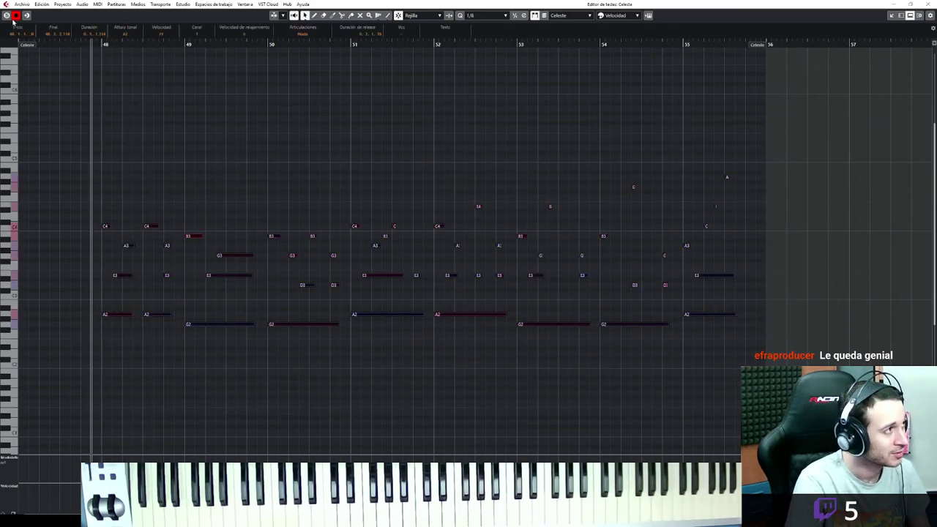
{"action": "key", "text": "space"}
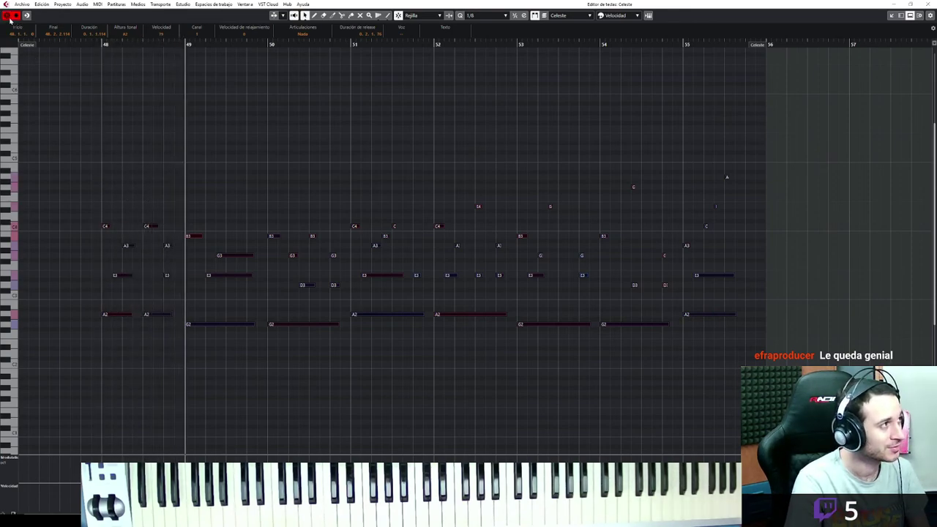
{"action": "key", "text": "space"}
{"action": "key", "text": "space"}
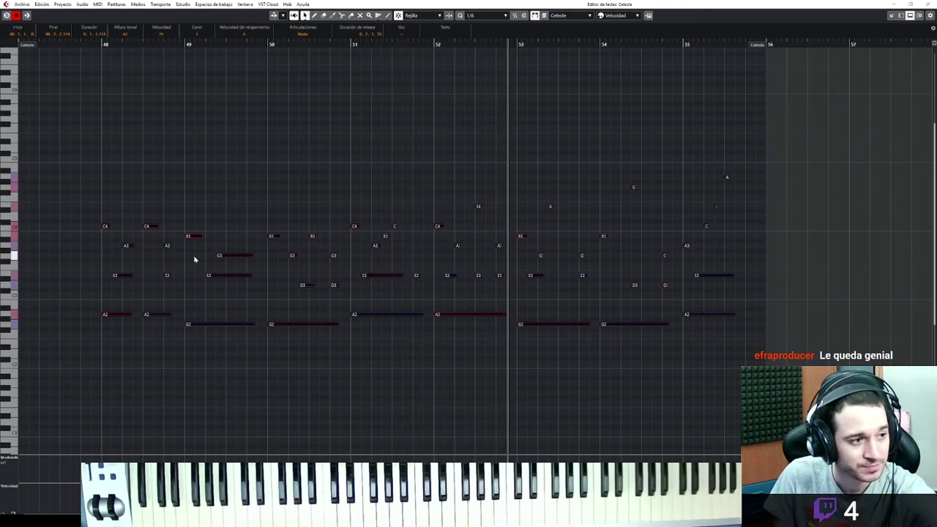
Dock the Celeste Key Editor in the project window's lower zone, hide that zone and stop playback.
{"action": "left_click", "coordinate": [891, 16]}
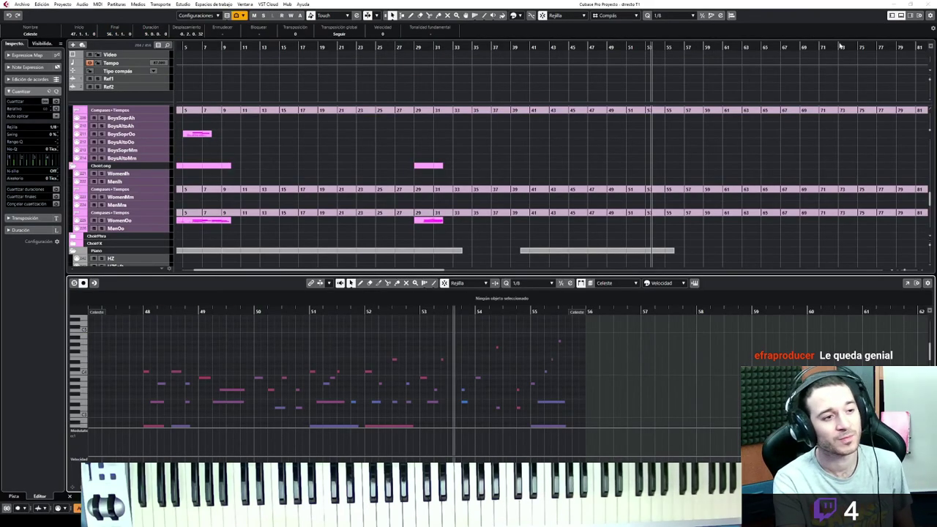
{"action": "left_click", "coordinate": [900, 19]}
{"action": "left_click", "coordinate": [900, 18]}
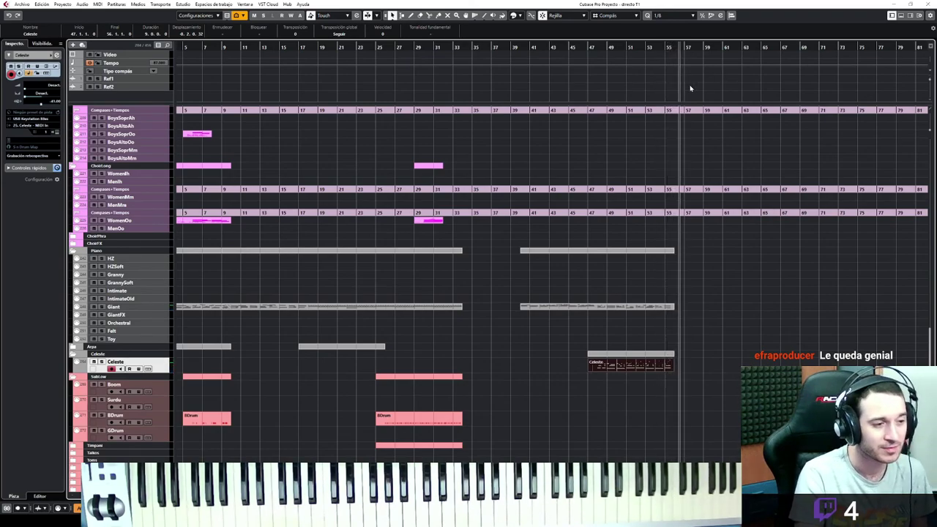
{"action": "key", "text": "space"}
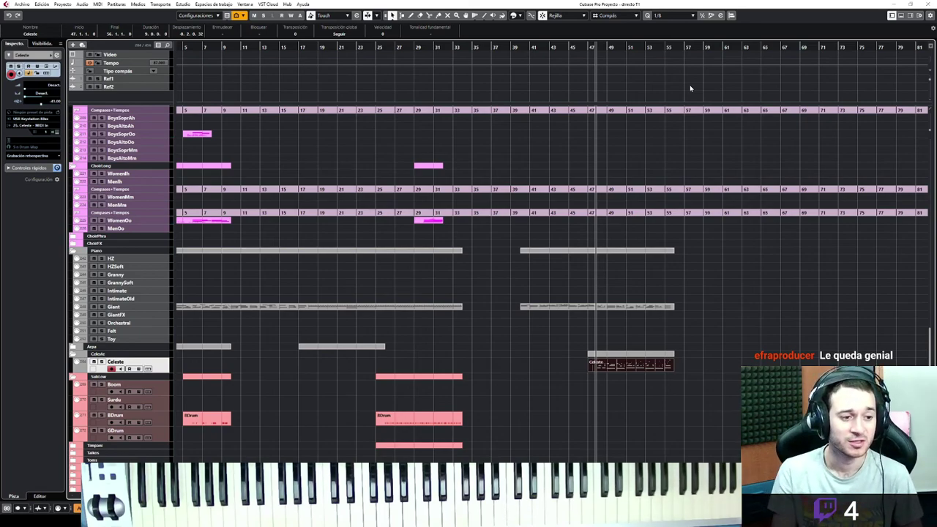